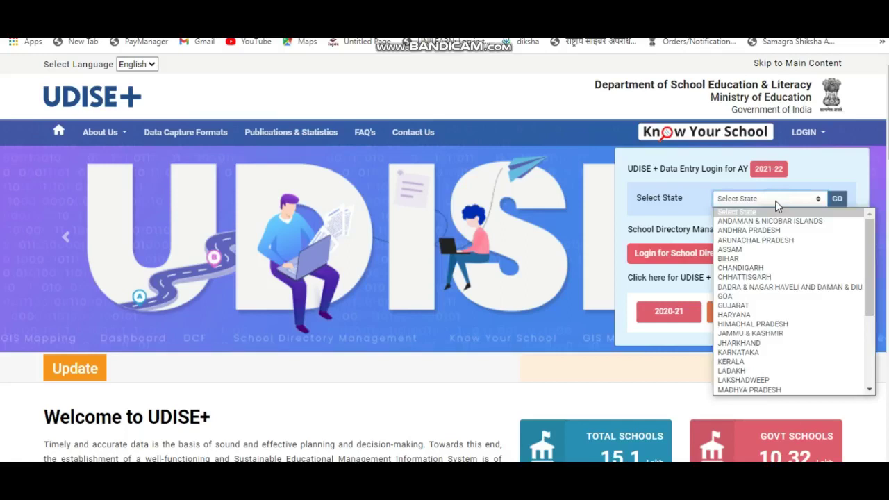
Select Rajasthan as the state for the 2021-22 data entry login and proceed to its login page.
{"action": "key", "text": "r"}
{"action": "key", "text": "Return"}
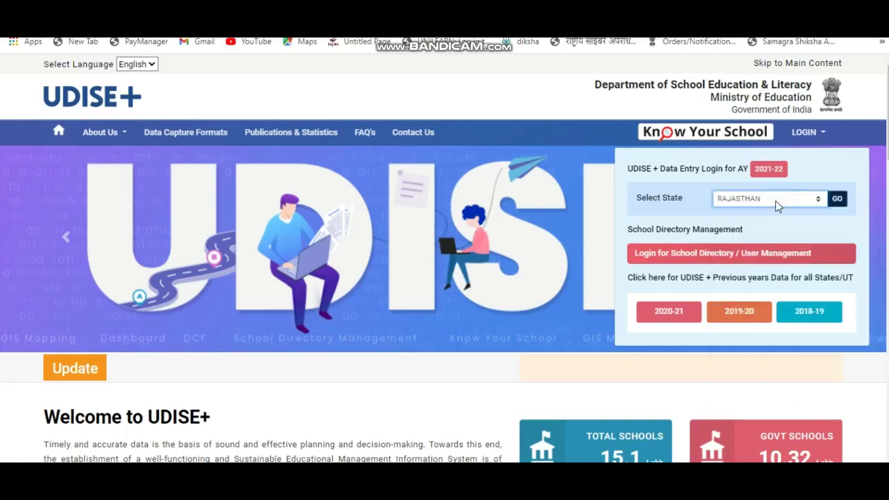
{"action": "left_click", "coordinate": [837, 201]}
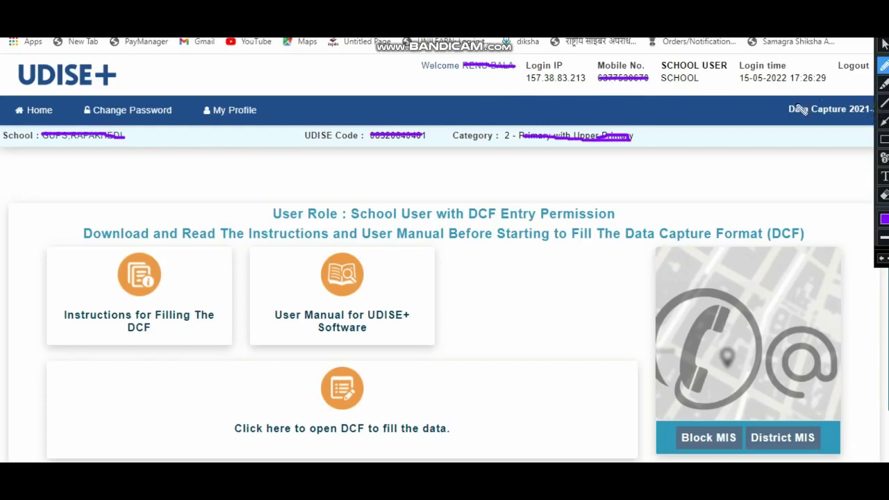
Mark the Data Capture heading, the school, UDISE code and category fields, and the open-DCF tile with purple pen strokes.
{"action": "mouse_move", "coordinate": [769, 98]}
{"action": "left_mouse_down"}
{"action": "mouse_move", "coordinate": [781, 122]}
{"action": "mouse_move", "coordinate": [819, 121]}
{"action": "left_mouse_up"}
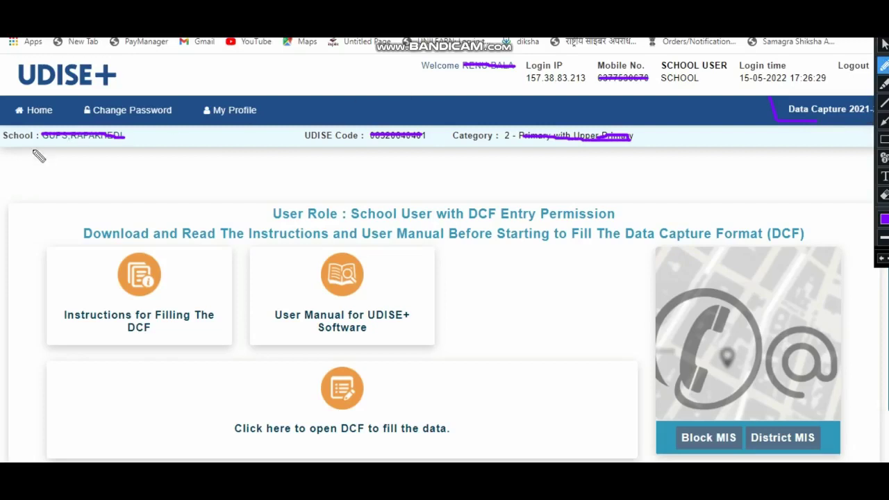
{"action": "left_click_drag", "start_coordinate": [32, 149], "coordinate": [91, 151]}
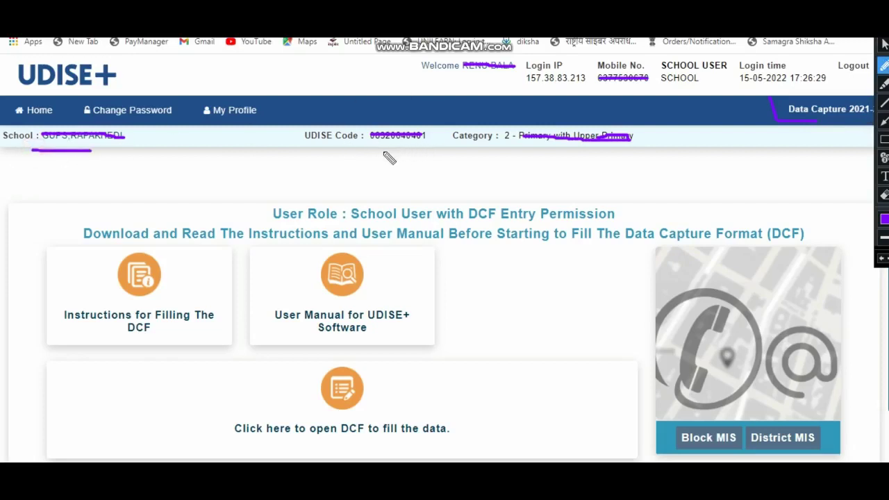
{"action": "left_click_drag", "start_coordinate": [382, 153], "coordinate": [405, 154]}
{"action": "left_click_drag", "start_coordinate": [505, 154], "coordinate": [574, 154]}
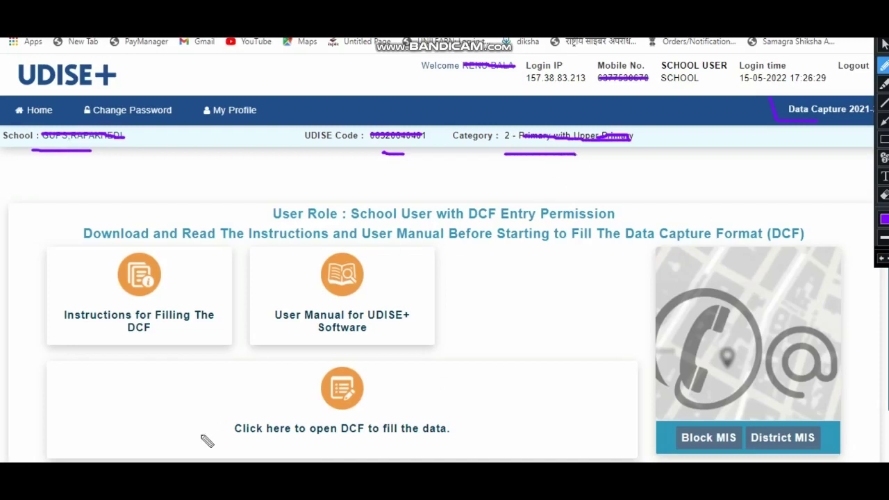
{"action": "mouse_move", "coordinate": [248, 411]}
{"action": "left_mouse_down"}
{"action": "mouse_move", "coordinate": [227, 424]}
{"action": "mouse_move", "coordinate": [274, 444]}
{"action": "mouse_move", "coordinate": [455, 448]}
{"action": "mouse_move", "coordinate": [438, 415]}
{"action": "mouse_move", "coordinate": [238, 410]}
{"action": "left_mouse_up"}
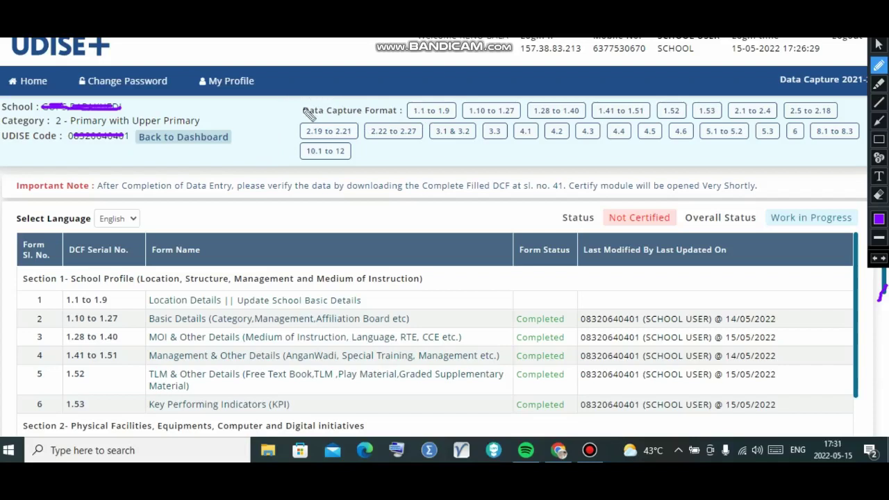
Draw red rectangles around the Data Capture Format number list and the Select Language field.
{"action": "left_click", "coordinate": [879, 219]}
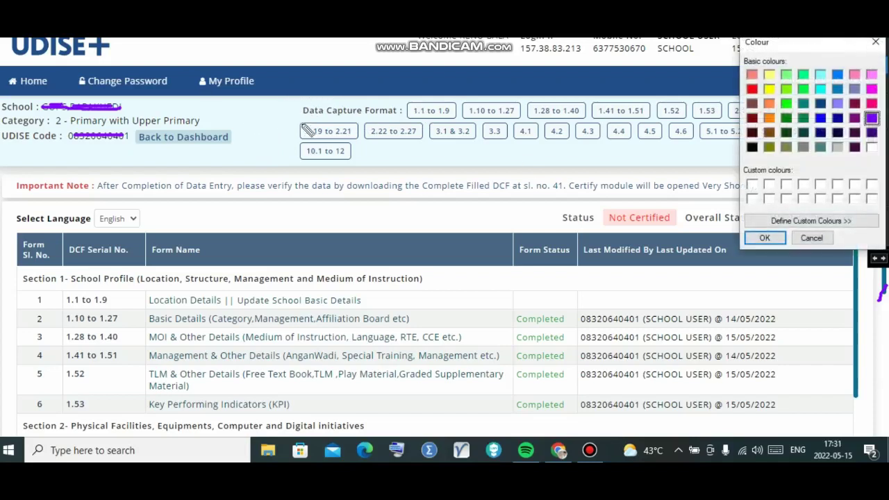
{"action": "left_click", "coordinate": [876, 43]}
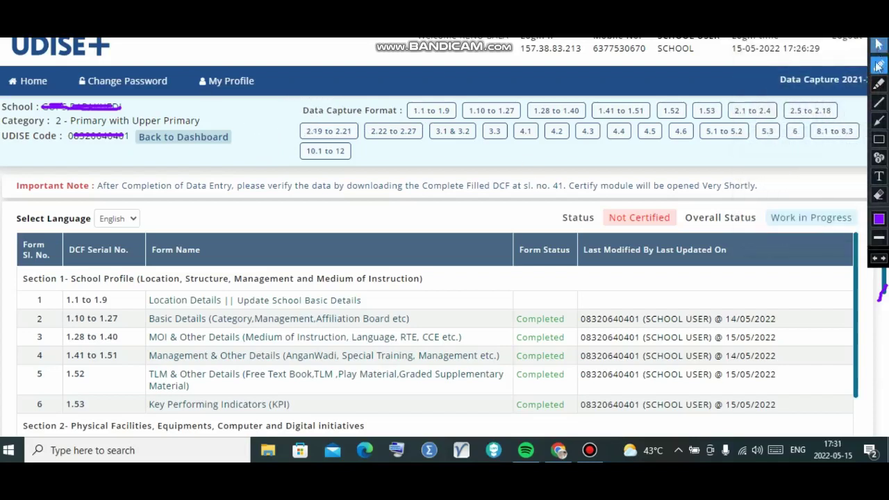
{"action": "left_click", "coordinate": [878, 138]}
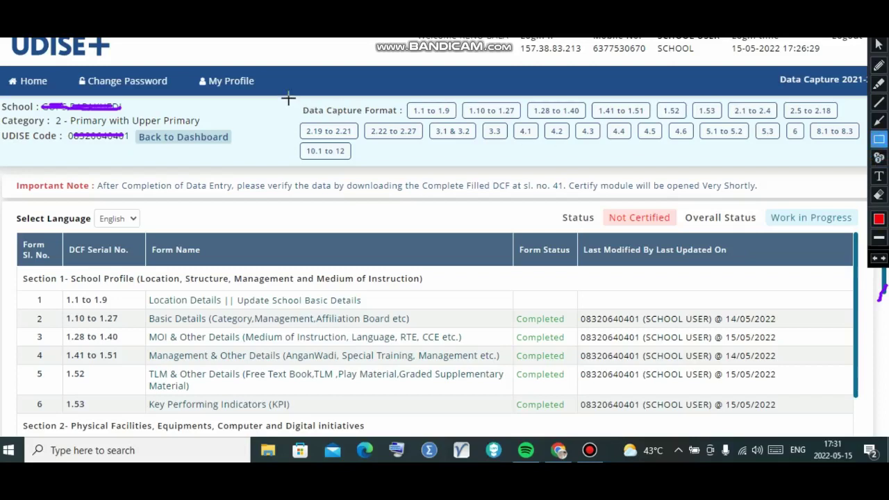
{"action": "mouse_move", "coordinate": [288, 98]}
{"action": "left_mouse_down"}
{"action": "mouse_move", "coordinate": [297, 150]}
{"action": "mouse_move", "coordinate": [749, 187]}
{"action": "mouse_move", "coordinate": [865, 172]}
{"action": "left_mouse_up"}
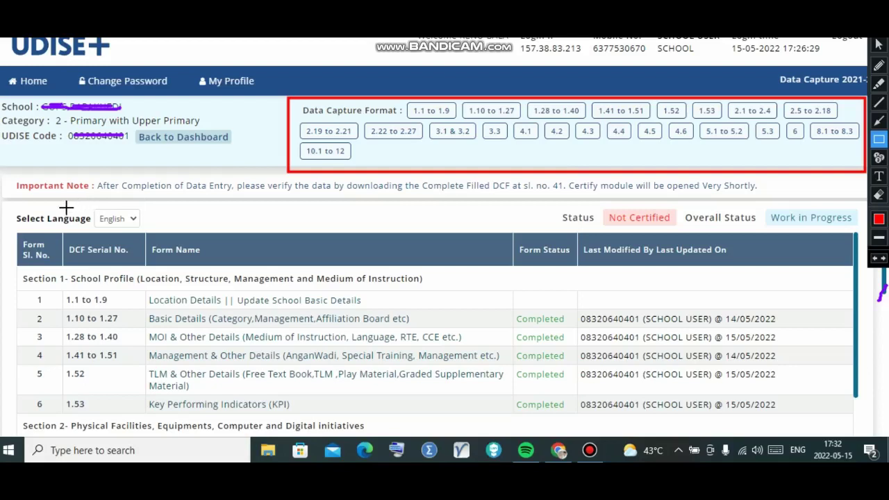
{"action": "mouse_move", "coordinate": [6, 200]}
{"action": "left_mouse_down"}
{"action": "mouse_move", "coordinate": [44, 235]}
{"action": "mouse_move", "coordinate": [170, 235]}
{"action": "left_mouse_up"}
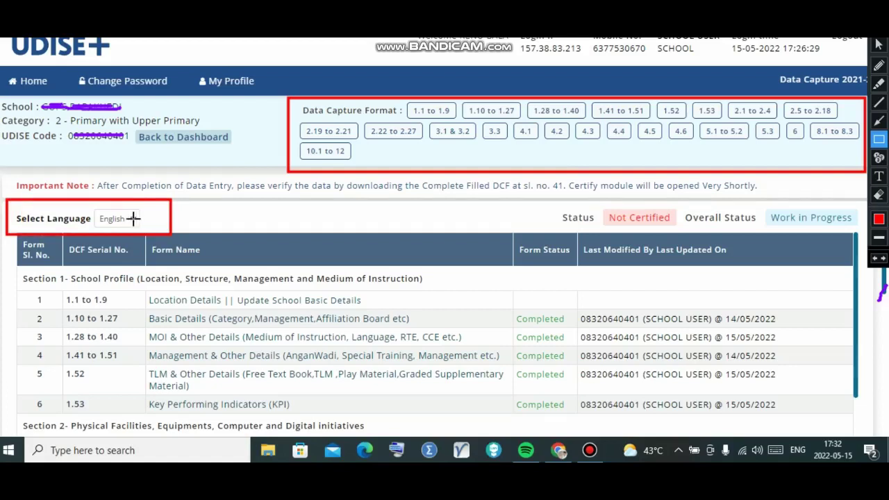
Return to the normal pointer and view the language options for the DCF form list.
{"action": "left_click", "coordinate": [878, 44]}
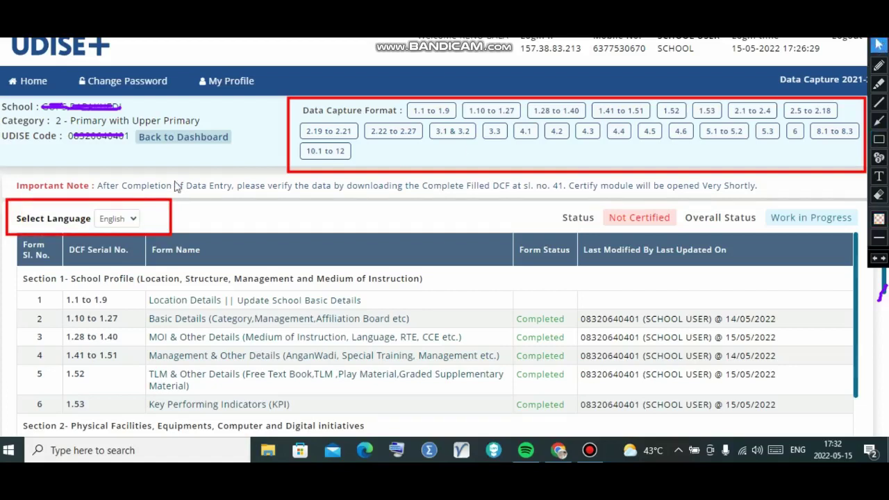
{"action": "left_click", "coordinate": [129, 220]}
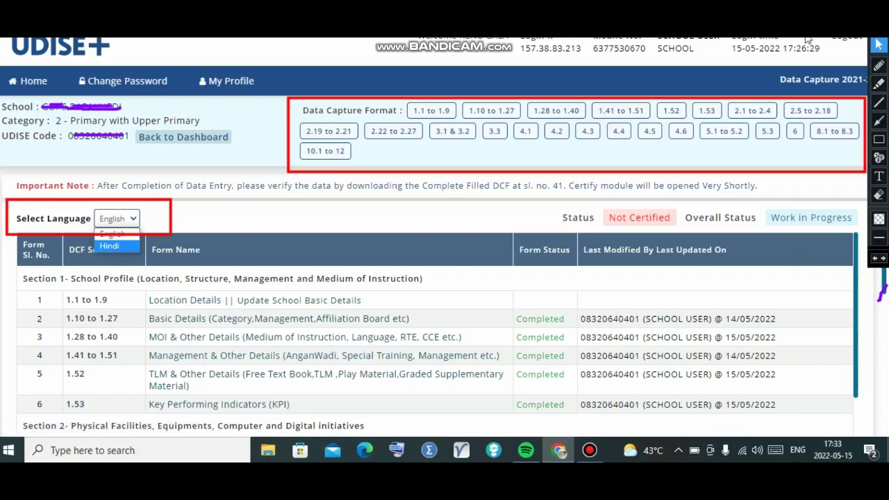
Draw red rectangles around the Section 2 physical facilities forms and the Section 3 teaching and non-teaching staff rows.
{"action": "scroll", "coordinate": [444, 278], "scroll_direction": "down", "scroll_amount": 3}
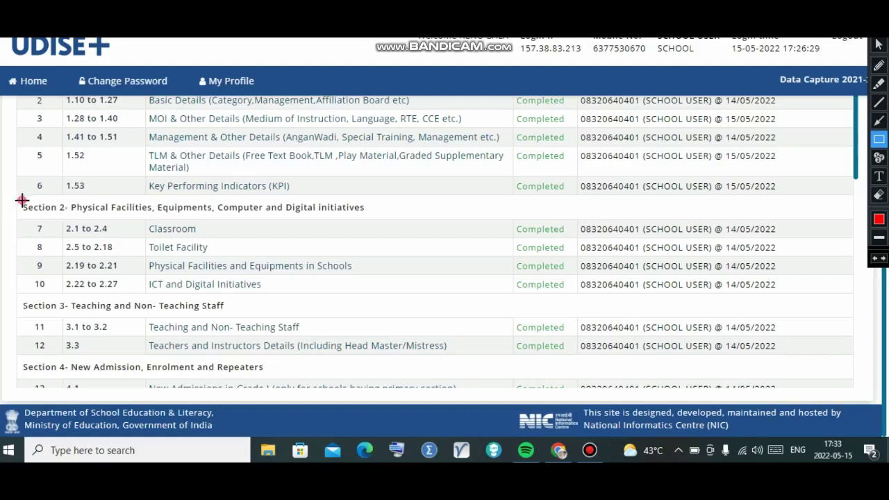
{"action": "mouse_move", "coordinate": [21, 200]}
{"action": "left_mouse_down"}
{"action": "mouse_move", "coordinate": [48, 270]}
{"action": "mouse_move", "coordinate": [130, 296]}
{"action": "left_mouse_up"}
{"action": "mouse_move", "coordinate": [188, 294]}
{"action": "left_mouse_down"}
{"action": "mouse_move", "coordinate": [760, 317]}
{"action": "mouse_move", "coordinate": [797, 306]}
{"action": "left_mouse_up"}
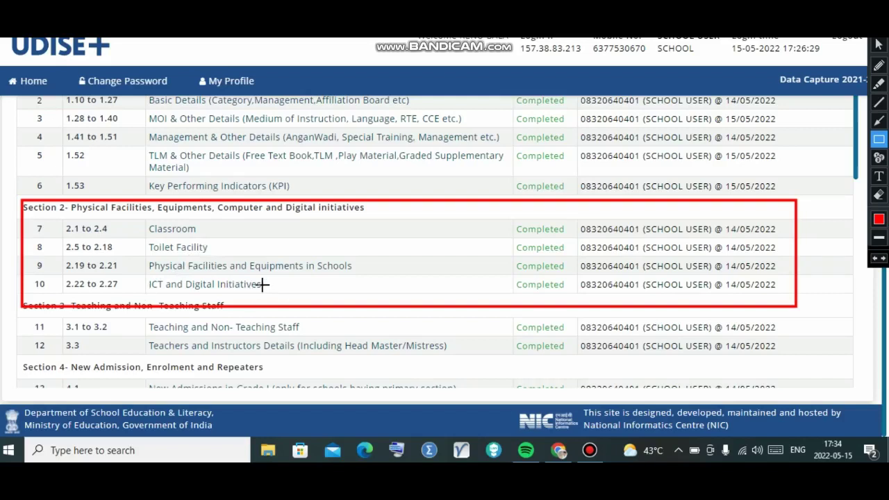
{"action": "mouse_move", "coordinate": [21, 314]}
{"action": "left_mouse_down"}
{"action": "mouse_move", "coordinate": [25, 330]}
{"action": "mouse_move", "coordinate": [52, 355]}
{"action": "mouse_move", "coordinate": [161, 361]}
{"action": "mouse_move", "coordinate": [444, 347]}
{"action": "left_mouse_up"}
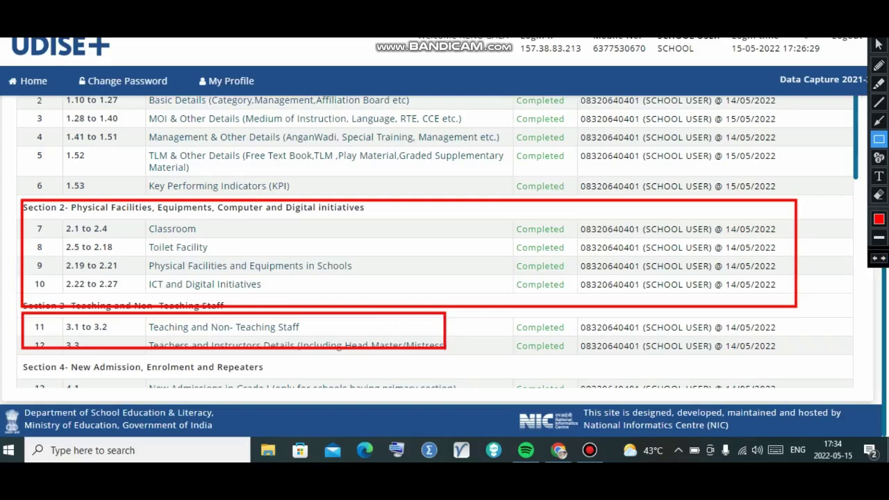
Draw red rectangles around the Section 4 forms, the status cells of forms 4.1 and 4.4, and the Section 5 rows.
{"action": "scroll", "coordinate": [438, 236], "scroll_direction": "down", "scroll_amount": 4}
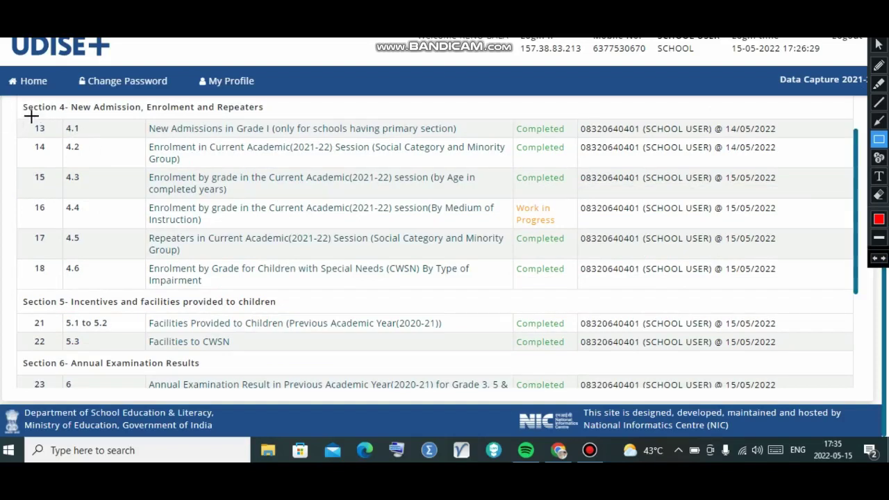
{"action": "mouse_move", "coordinate": [24, 113]}
{"action": "left_mouse_down"}
{"action": "mouse_move", "coordinate": [59, 206]}
{"action": "mouse_move", "coordinate": [137, 272]}
{"action": "left_mouse_up"}
{"action": "left_click_drag", "start_coordinate": [189, 284], "coordinate": [846, 294]}
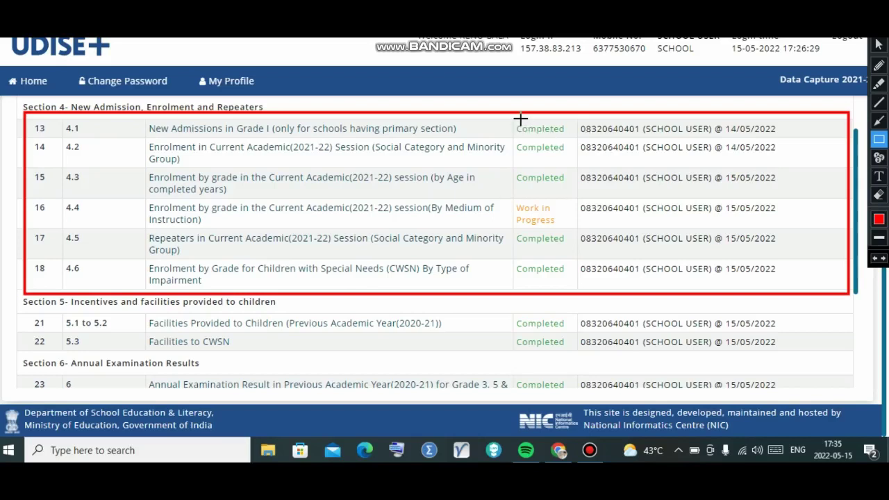
{"action": "left_click_drag", "start_coordinate": [512, 122], "coordinate": [574, 138]}
{"action": "mouse_move", "coordinate": [507, 198]}
{"action": "left_mouse_down"}
{"action": "mouse_move", "coordinate": [514, 226]}
{"action": "mouse_move", "coordinate": [574, 236]}
{"action": "left_mouse_up"}
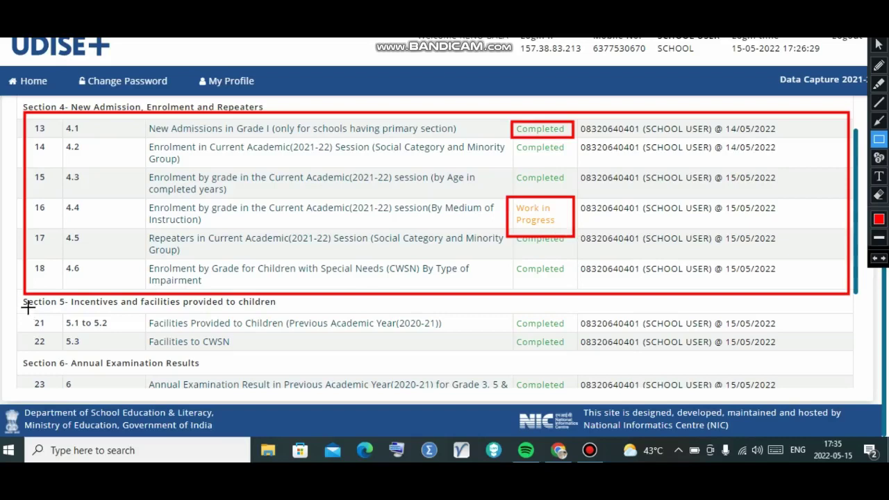
{"action": "mouse_move", "coordinate": [27, 307]}
{"action": "left_mouse_down"}
{"action": "mouse_move", "coordinate": [34, 322]}
{"action": "mouse_move", "coordinate": [111, 356]}
{"action": "mouse_move", "coordinate": [254, 361]}
{"action": "mouse_move", "coordinate": [328, 345]}
{"action": "mouse_move", "coordinate": [773, 352]}
{"action": "left_mouse_up"}
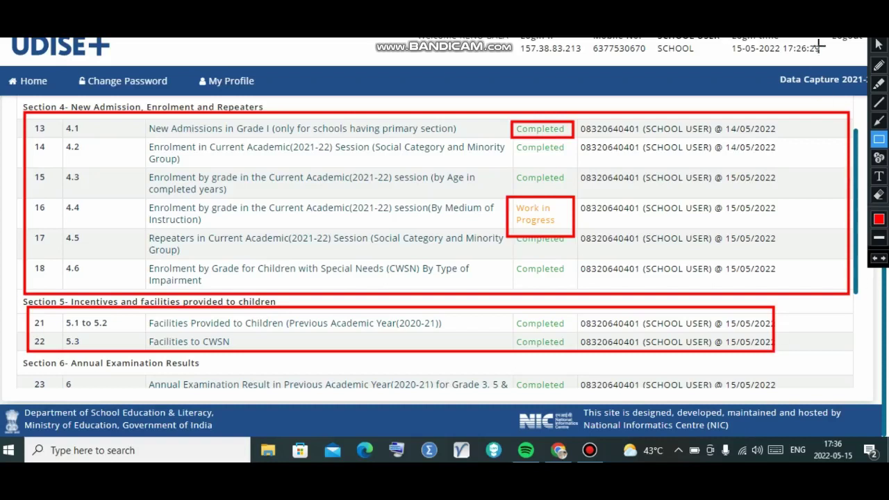
Draw red rectangles around Section 8, the Section 10-12 form, and the DCF download and certify option entries.
{"action": "scroll", "coordinate": [765, 351], "scroll_direction": "down", "scroll_amount": 3}
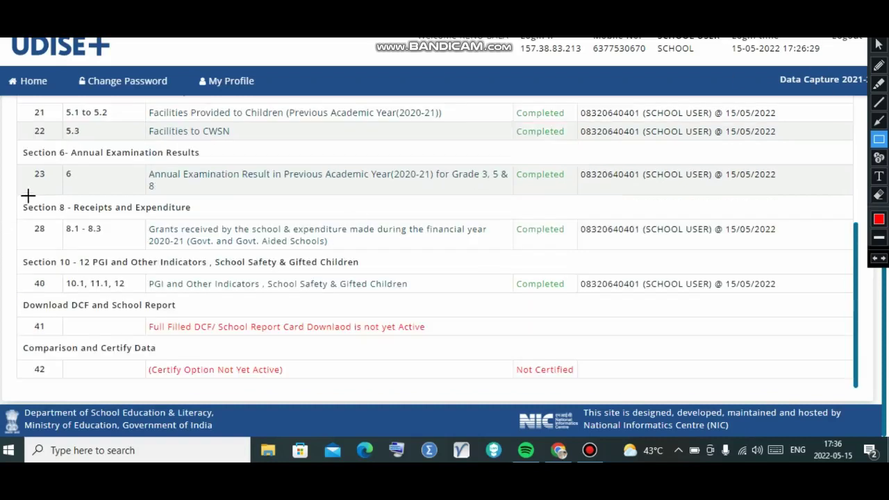
{"action": "mouse_move", "coordinate": [16, 201]}
{"action": "left_mouse_down"}
{"action": "mouse_move", "coordinate": [66, 255]}
{"action": "mouse_move", "coordinate": [384, 248]}
{"action": "mouse_move", "coordinate": [590, 260]}
{"action": "mouse_move", "coordinate": [854, 258]}
{"action": "left_mouse_up"}
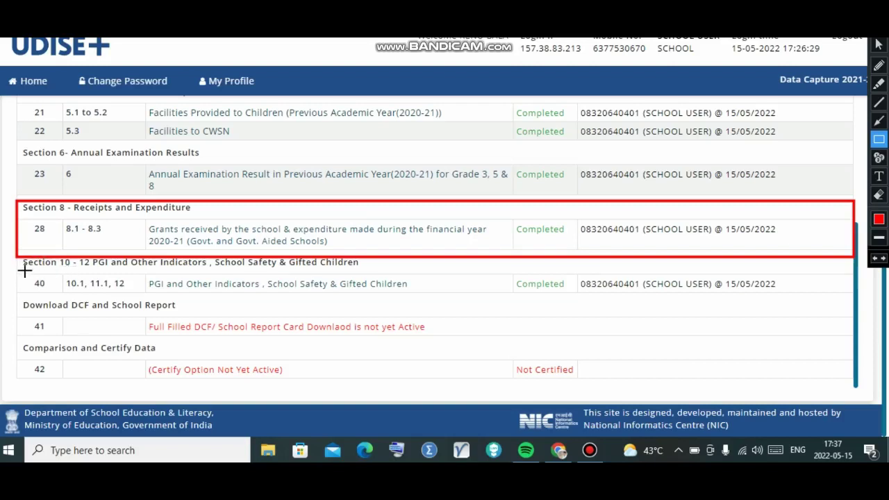
{"action": "mouse_move", "coordinate": [24, 270]}
{"action": "left_mouse_down"}
{"action": "mouse_move", "coordinate": [40, 290]}
{"action": "mouse_move", "coordinate": [95, 293]}
{"action": "mouse_move", "coordinate": [779, 304]}
{"action": "mouse_move", "coordinate": [819, 293]}
{"action": "left_mouse_up"}
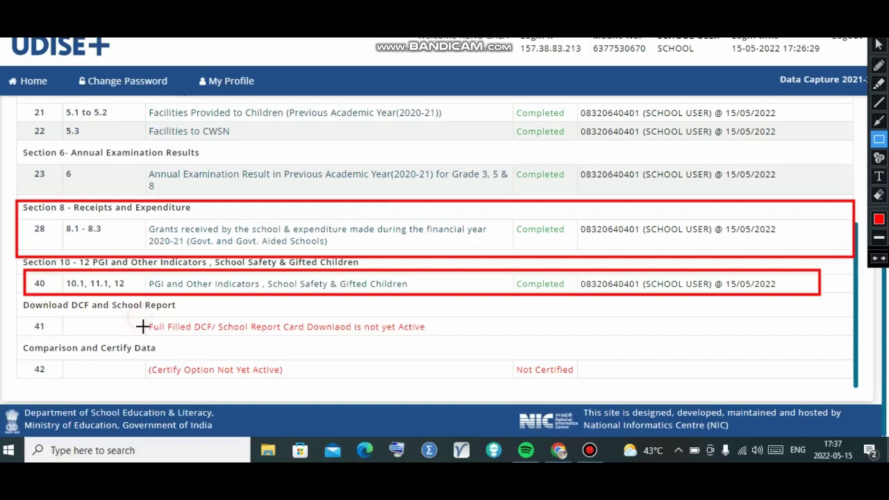
{"action": "mouse_move", "coordinate": [139, 318]}
{"action": "left_mouse_down"}
{"action": "mouse_move", "coordinate": [173, 338]}
{"action": "mouse_move", "coordinate": [459, 340]}
{"action": "left_mouse_up"}
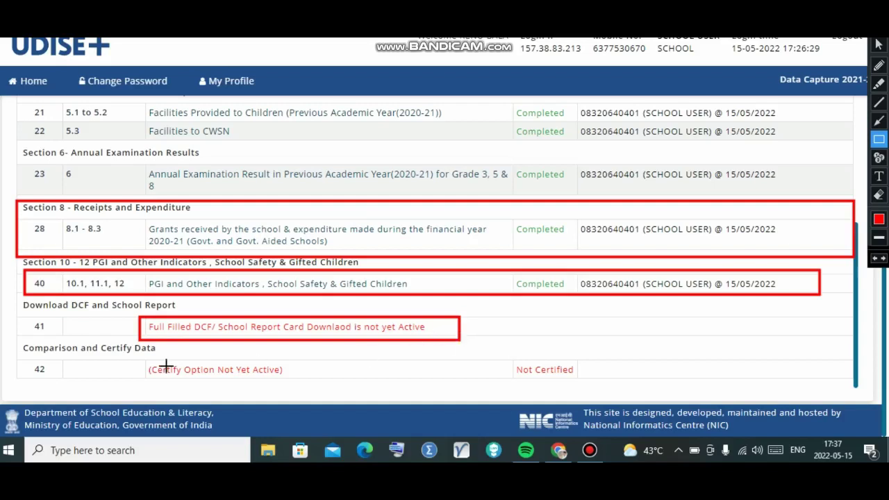
{"action": "mouse_move", "coordinate": [140, 352]}
{"action": "left_mouse_down"}
{"action": "mouse_move", "coordinate": [148, 367]}
{"action": "mouse_move", "coordinate": [223, 388]}
{"action": "mouse_move", "coordinate": [298, 387]}
{"action": "left_mouse_up"}
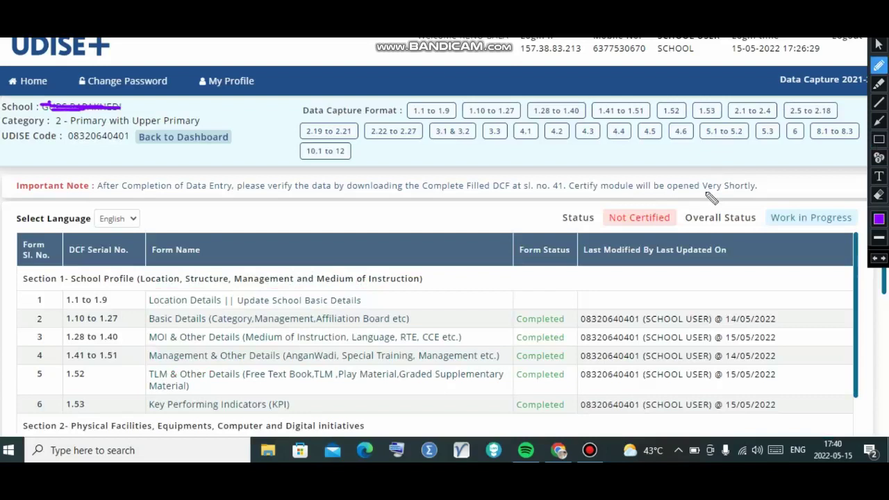
Switch the form language to Hindi and open the location details form, 1.1 to 1.9.
{"action": "left_click", "coordinate": [878, 45]}
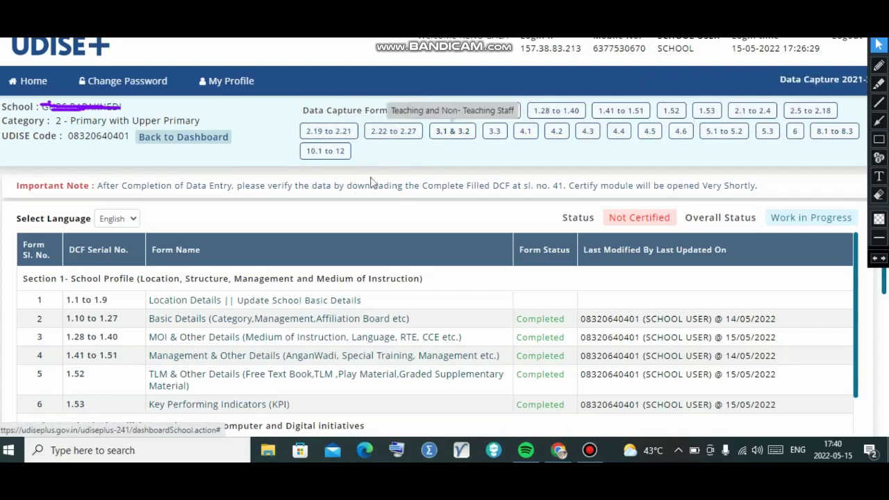
{"action": "left_click", "coordinate": [132, 219]}
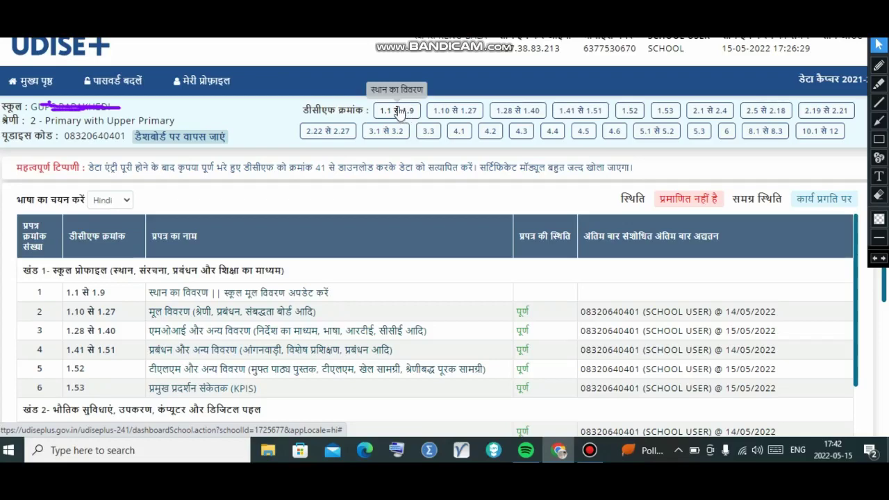
{"action": "left_click", "coordinate": [514, 111]}
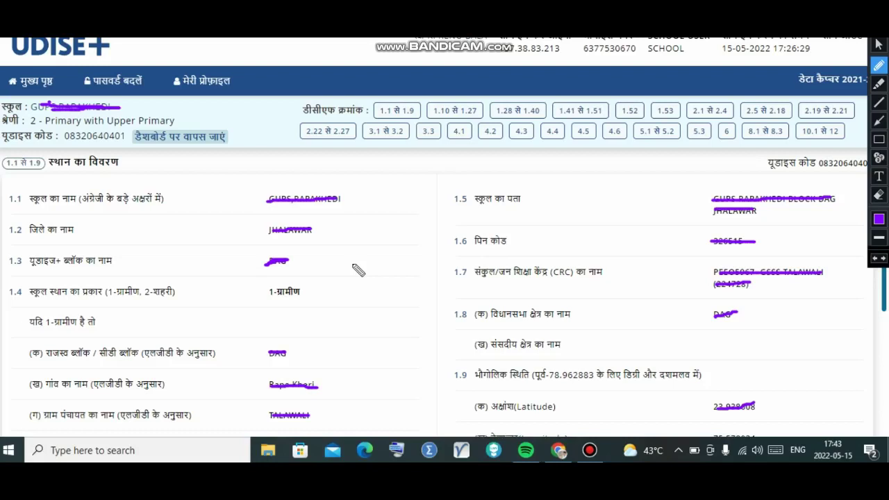
Draw purple tick marks beside the district, block, location type, revenue block, village and gram panchayat fields.
{"action": "mouse_move", "coordinate": [333, 225]}
{"action": "left_mouse_down"}
{"action": "mouse_move", "coordinate": [340, 232]}
{"action": "mouse_move", "coordinate": [369, 198]}
{"action": "left_mouse_up"}
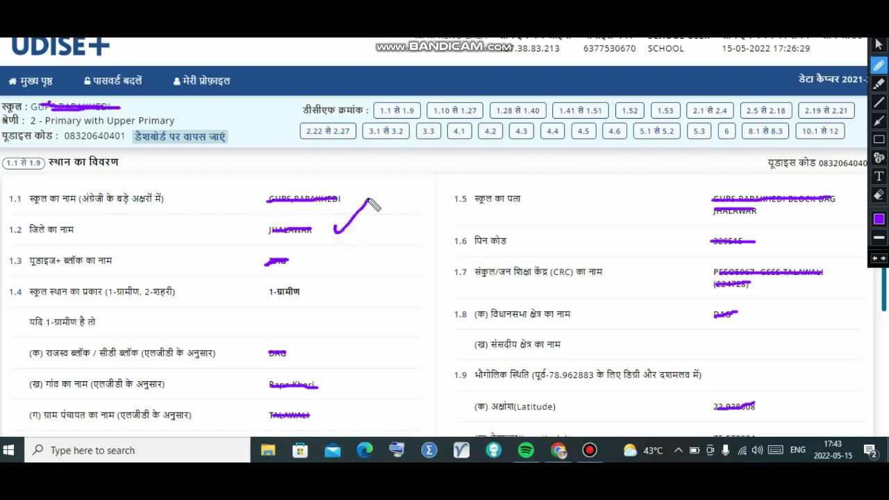
{"action": "left_click_drag", "start_coordinate": [323, 266], "coordinate": [350, 256]}
{"action": "left_click_drag", "start_coordinate": [332, 300], "coordinate": [373, 284]}
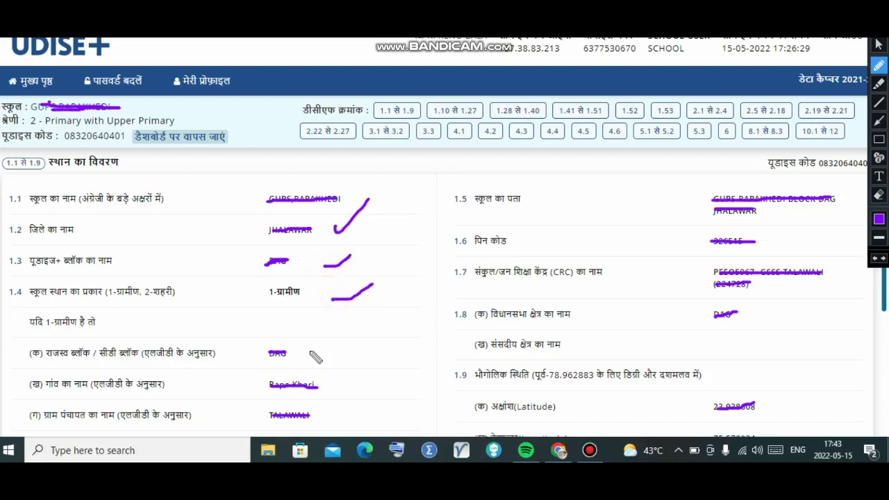
{"action": "left_click_drag", "start_coordinate": [309, 352], "coordinate": [361, 321]}
{"action": "left_click_drag", "start_coordinate": [358, 391], "coordinate": [393, 377]}
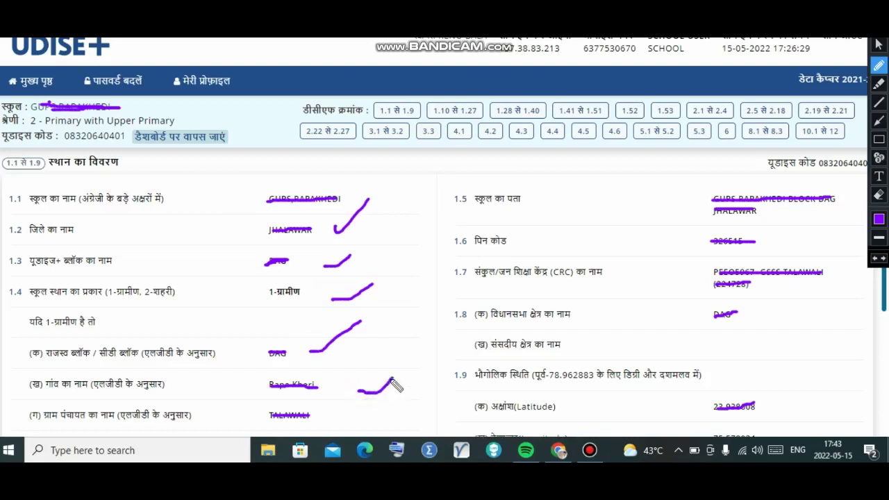
{"action": "left_click_drag", "start_coordinate": [359, 414], "coordinate": [392, 404]}
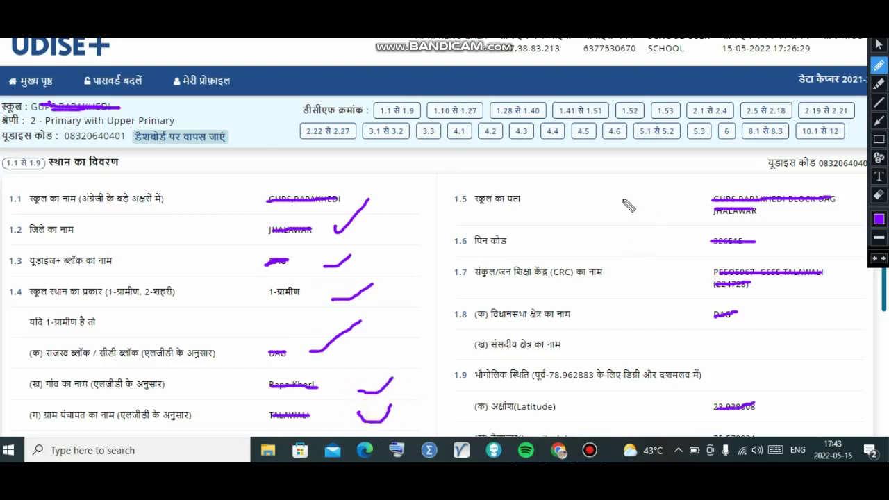
Draw purple ticks beside the school address, PIN code, assembly and parliamentary constituency fields, and underline the cluster (CRC) name label.
{"action": "left_click_drag", "start_coordinate": [623, 201], "coordinate": [664, 190]}
{"action": "mouse_move", "coordinate": [640, 240]}
{"action": "left_mouse_down"}
{"action": "mouse_move", "coordinate": [656, 243]}
{"action": "mouse_move", "coordinate": [669, 229]}
{"action": "left_mouse_up"}
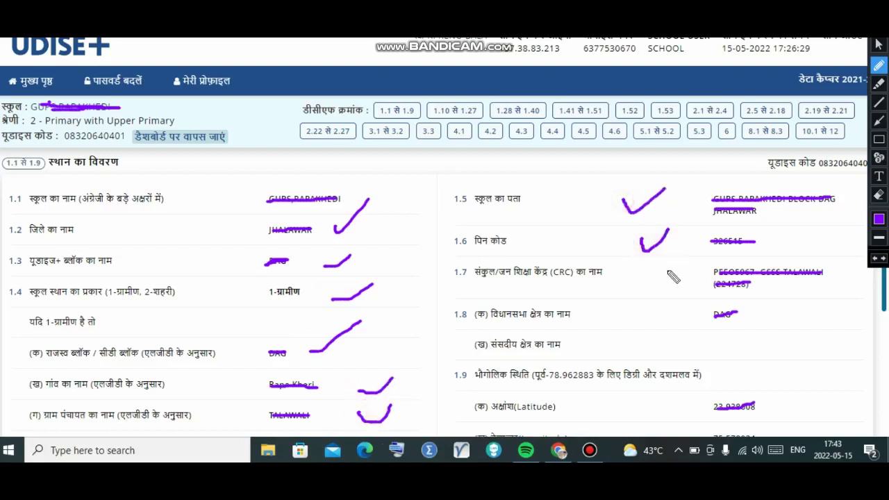
{"action": "left_click_drag", "start_coordinate": [494, 284], "coordinate": [612, 284]}
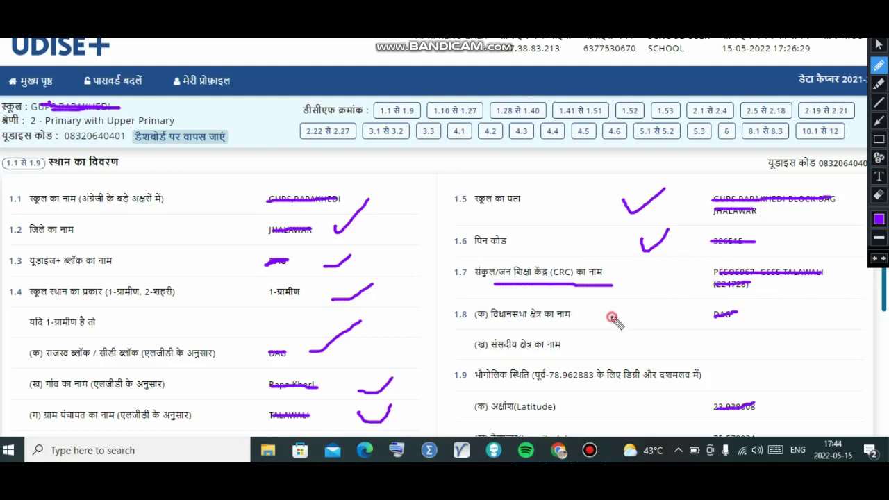
{"action": "mouse_move", "coordinate": [611, 318]}
{"action": "left_mouse_down"}
{"action": "mouse_move", "coordinate": [652, 299]}
{"action": "mouse_move", "coordinate": [656, 284]}
{"action": "left_mouse_up"}
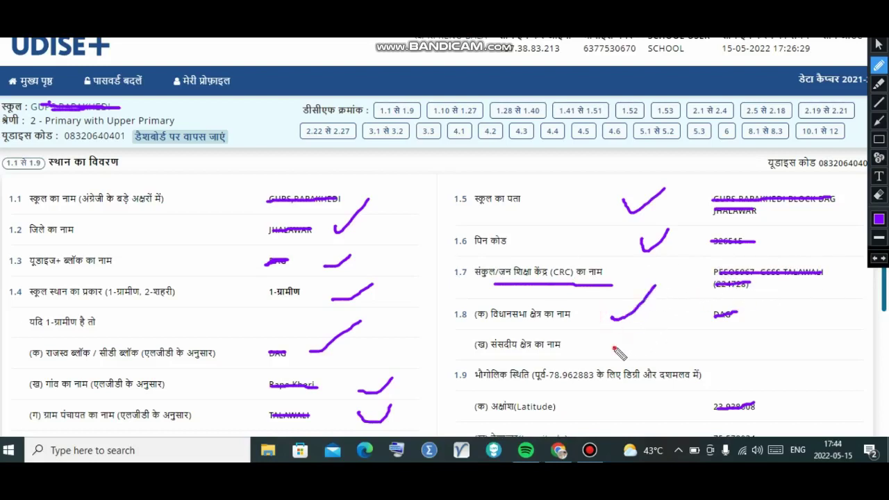
{"action": "left_click_drag", "start_coordinate": [614, 349], "coordinate": [643, 332]}
On form 1.10 to 1.27, circle the school category, class range and school type values, and underline the class labels and pre-primary answer.
{"action": "scroll", "coordinate": [663, 184], "scroll_direction": "down", "scroll_amount": 3}
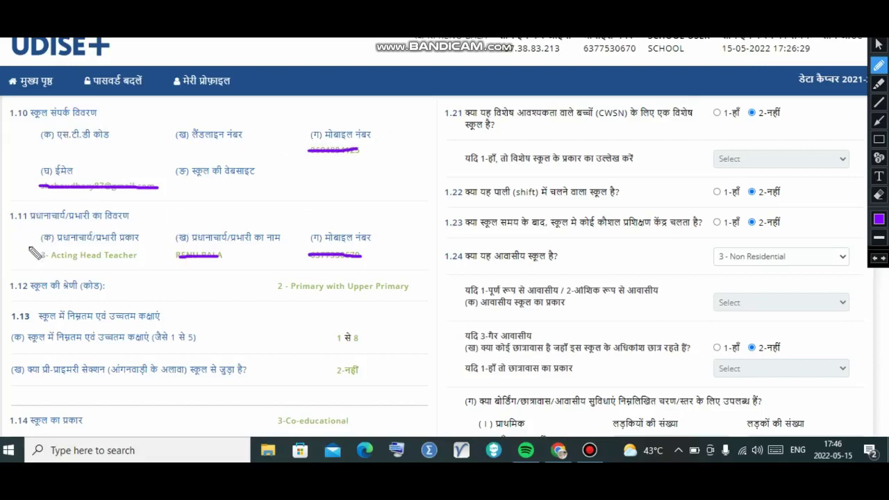
{"action": "left_click", "coordinate": [28, 296]}
{"action": "mouse_move", "coordinate": [303, 275]}
{"action": "left_mouse_down"}
{"action": "mouse_move", "coordinate": [266, 285]}
{"action": "mouse_move", "coordinate": [326, 309]}
{"action": "mouse_move", "coordinate": [417, 306]}
{"action": "mouse_move", "coordinate": [401, 272]}
{"action": "mouse_move", "coordinate": [295, 269]}
{"action": "left_mouse_up"}
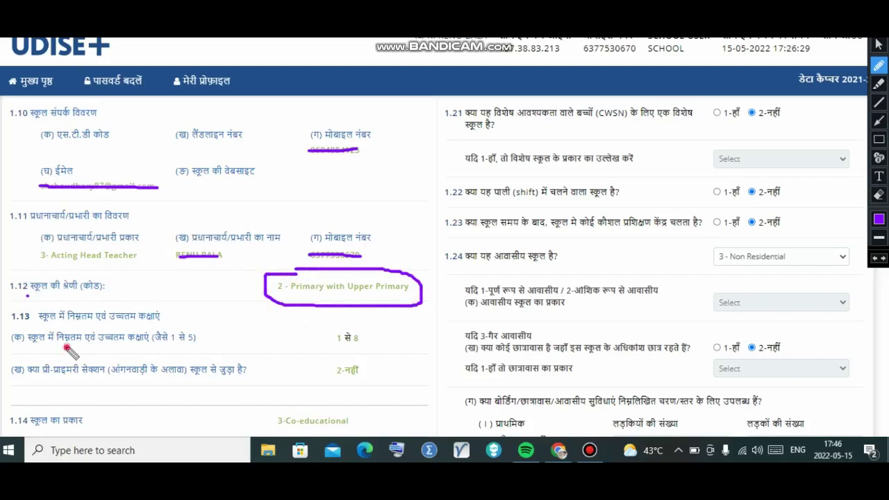
{"action": "left_click_drag", "start_coordinate": [57, 348], "coordinate": [125, 349]}
{"action": "mouse_move", "coordinate": [374, 335]}
{"action": "left_mouse_down"}
{"action": "mouse_move", "coordinate": [333, 326]}
{"action": "mouse_move", "coordinate": [346, 354]}
{"action": "mouse_move", "coordinate": [380, 333]}
{"action": "left_mouse_up"}
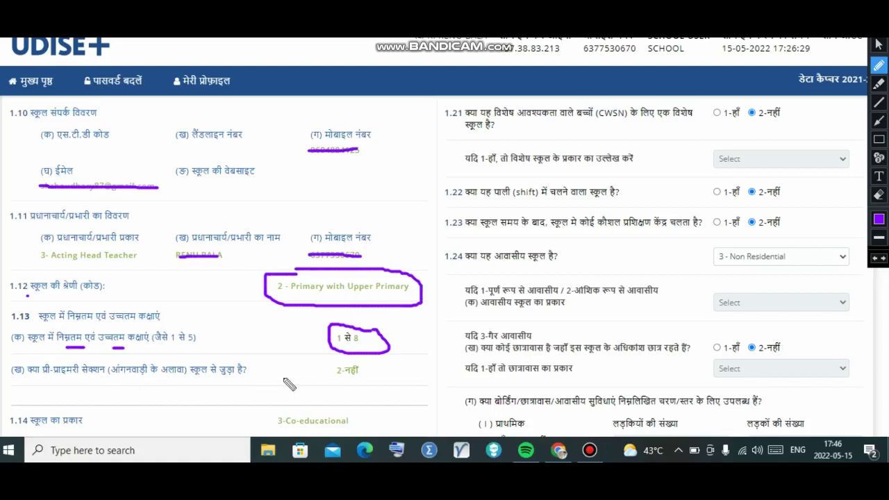
{"action": "left_click_drag", "start_coordinate": [320, 379], "coordinate": [373, 382]}
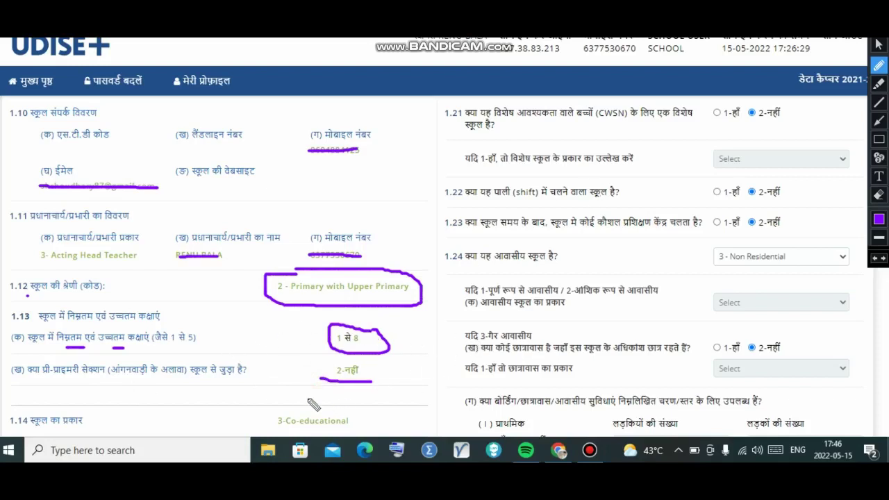
{"action": "mouse_move", "coordinate": [284, 409]}
{"action": "left_mouse_down"}
{"action": "mouse_move", "coordinate": [268, 412]}
{"action": "mouse_move", "coordinate": [286, 431]}
{"action": "mouse_move", "coordinate": [363, 417]}
{"action": "mouse_move", "coordinate": [286, 405]}
{"action": "left_mouse_up"}
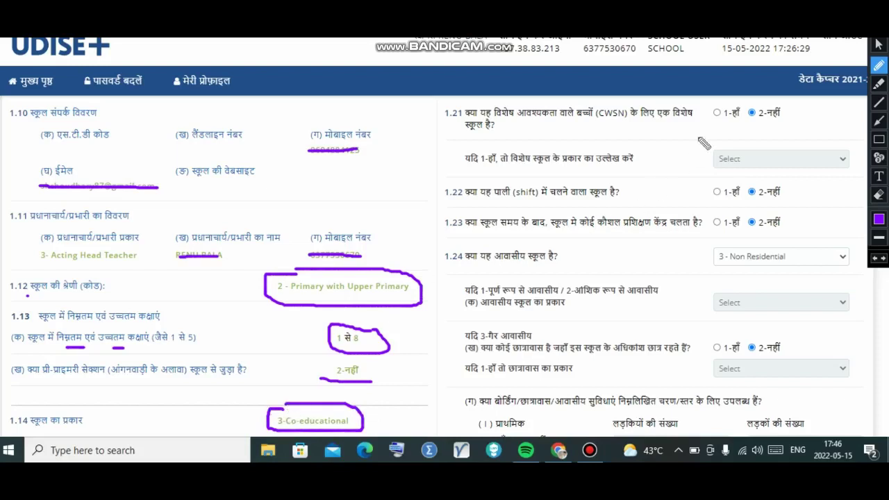
Underline the school management value in 1.15 and the item number 1.16 in purple.
{"action": "scroll", "coordinate": [722, 114], "scroll_direction": "down", "scroll_amount": 5}
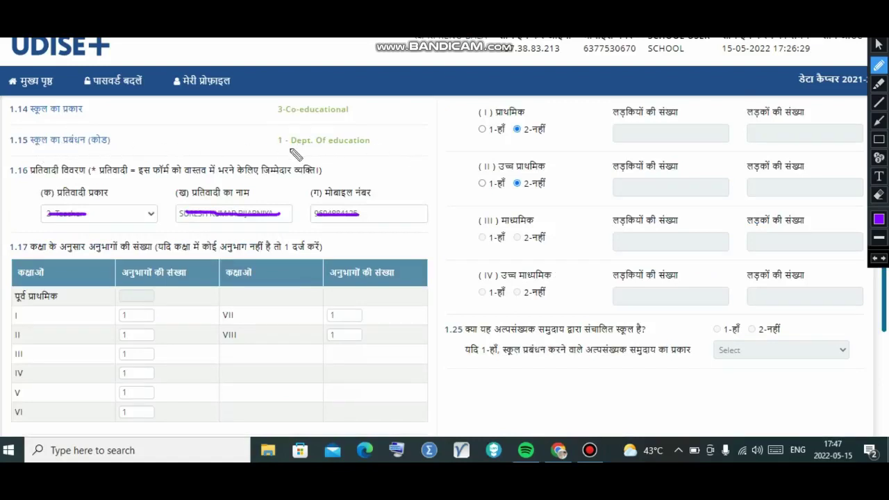
{"action": "left_click_drag", "start_coordinate": [289, 148], "coordinate": [343, 148]}
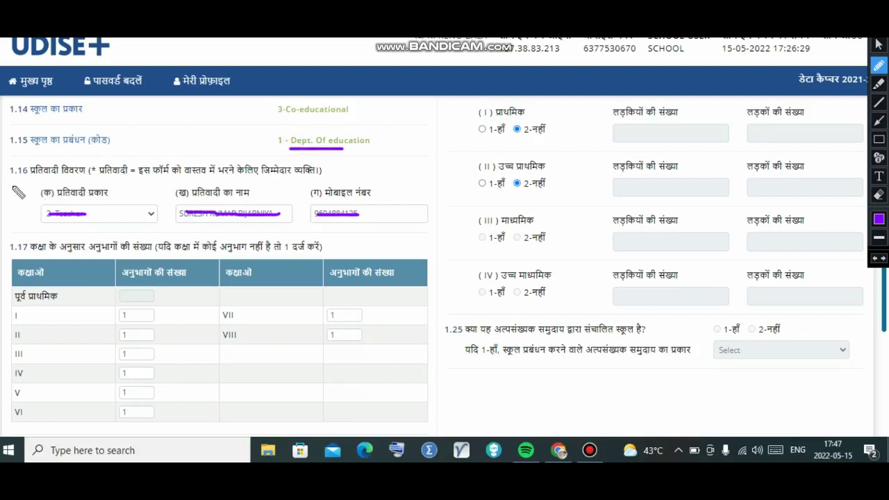
{"action": "left_click_drag", "start_coordinate": [11, 180], "coordinate": [33, 179]}
Review the respondent type options under item 1.16 without changing the selection.
{"action": "key", "text": "Escape"}
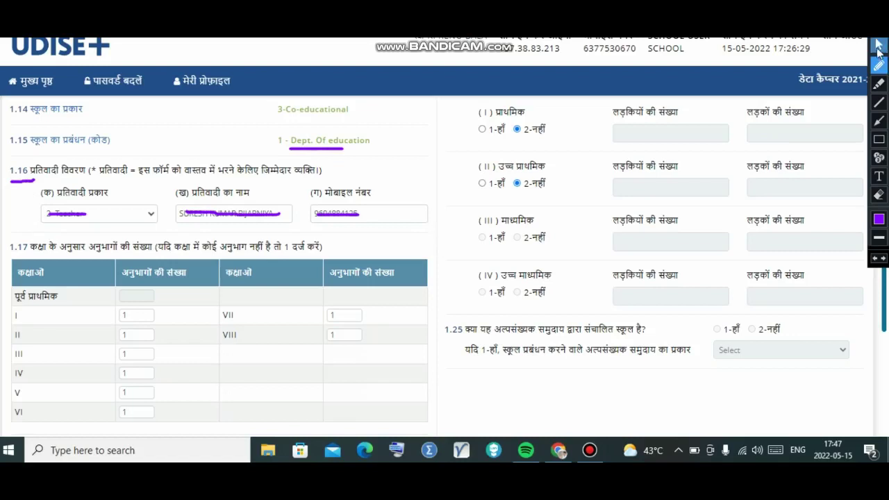
{"action": "left_click", "coordinate": [149, 216]}
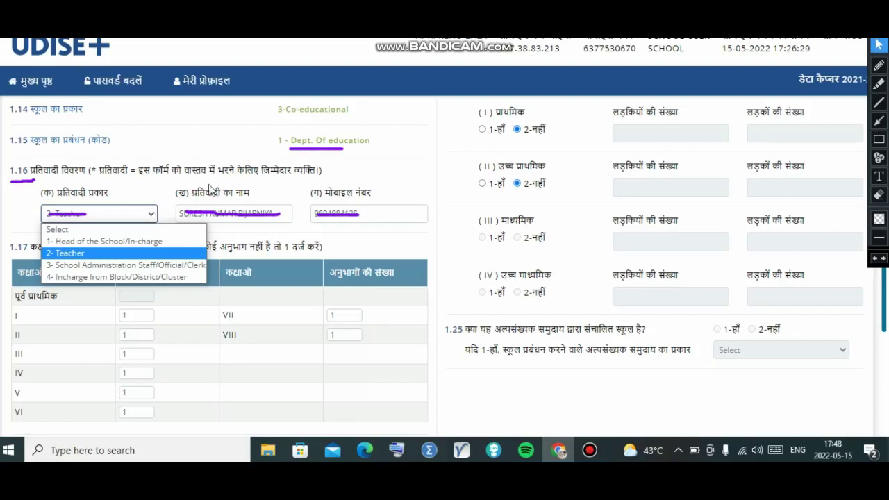
{"action": "left_click", "coordinate": [139, 185]}
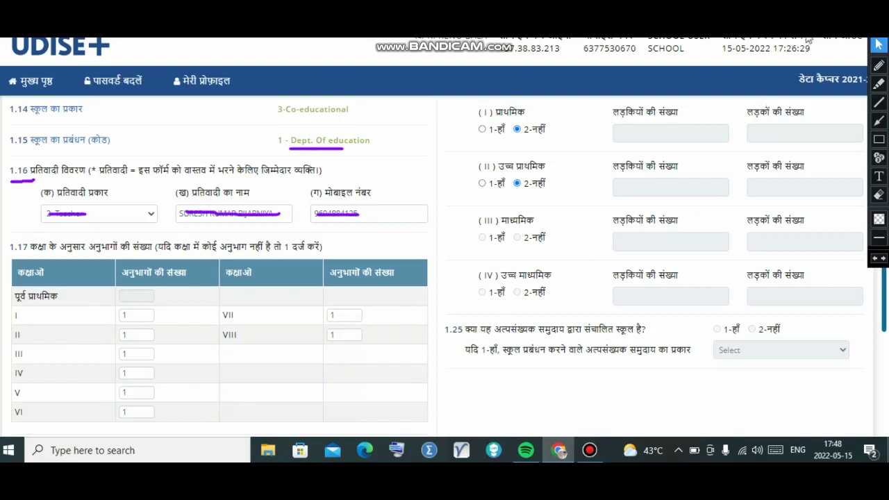
Underline the school upgrade year label in 1.20 with the purple pen and add a mark beside its primary to upper primary field.
{"action": "scroll", "coordinate": [444, 264], "scroll_direction": "down", "scroll_amount": 4}
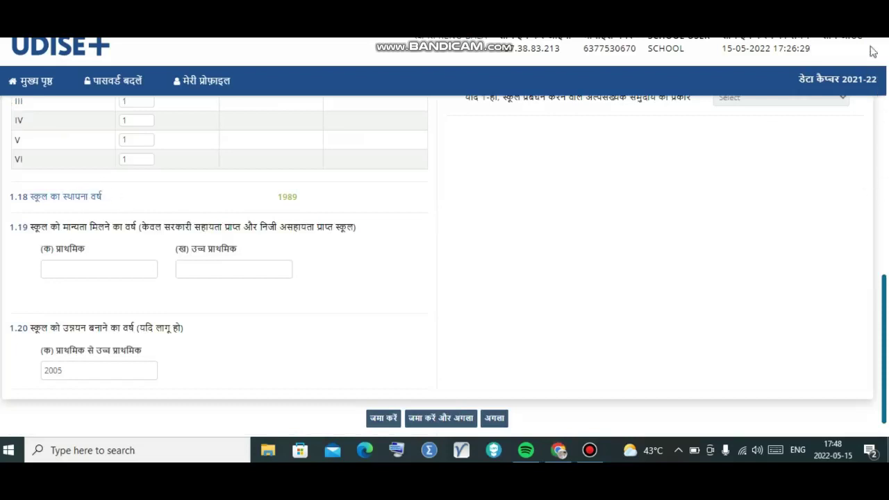
{"action": "mouse_move", "coordinate": [879, 60]}
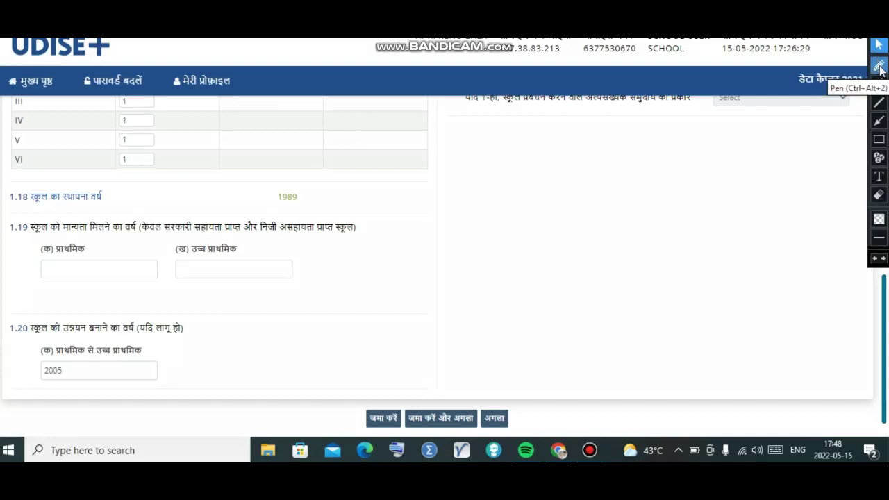
{"action": "left_click", "coordinate": [878, 67]}
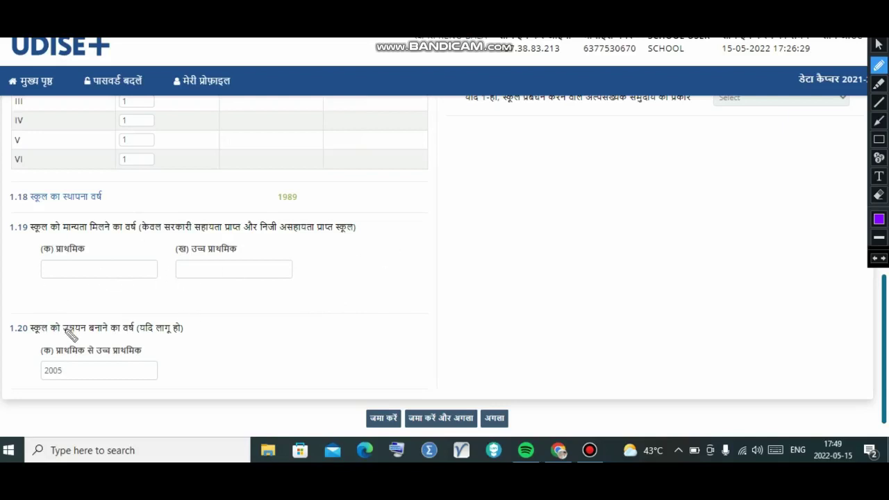
{"action": "left_click_drag", "start_coordinate": [33, 336], "coordinate": [118, 336]}
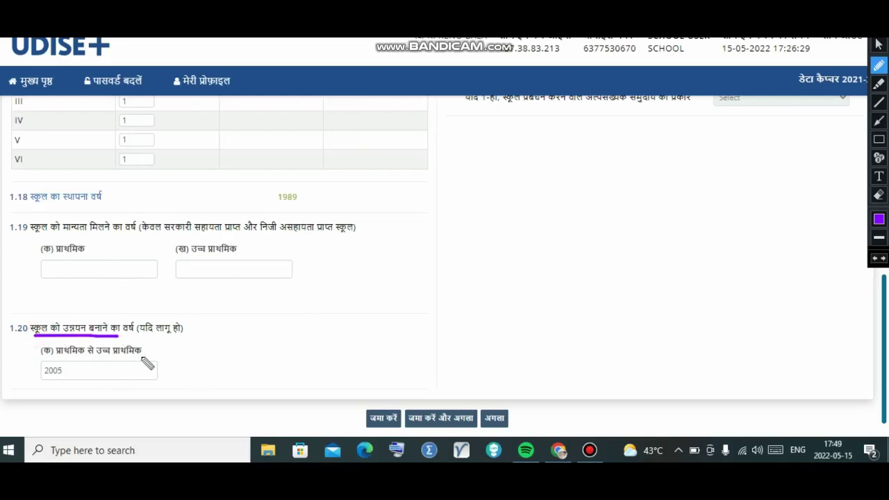
{"action": "mouse_move", "coordinate": [185, 361]}
{"action": "left_mouse_down"}
{"action": "mouse_move", "coordinate": [189, 370]}
{"action": "mouse_move", "coordinate": [227, 354]}
{"action": "left_mouse_up"}
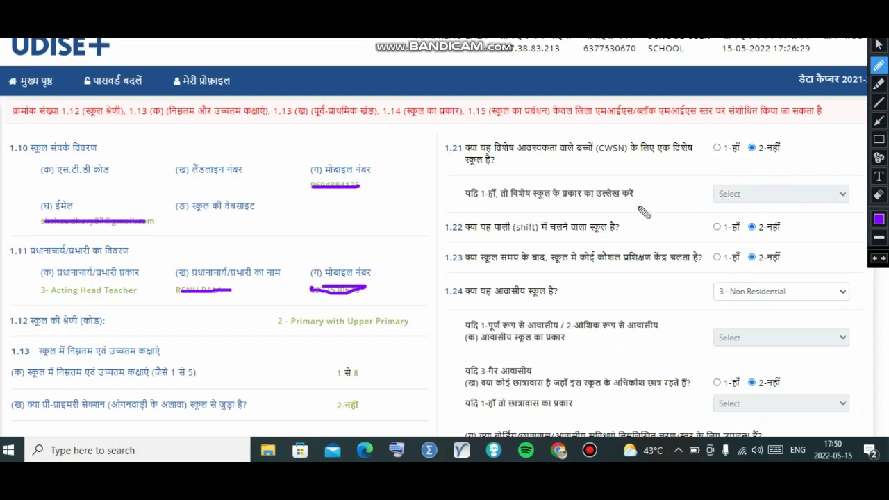
Underline the shift question in 1.22, both answer options of 1.23 and the residential school question in 1.24.
{"action": "left_click_drag", "start_coordinate": [473, 236], "coordinate": [552, 237]}
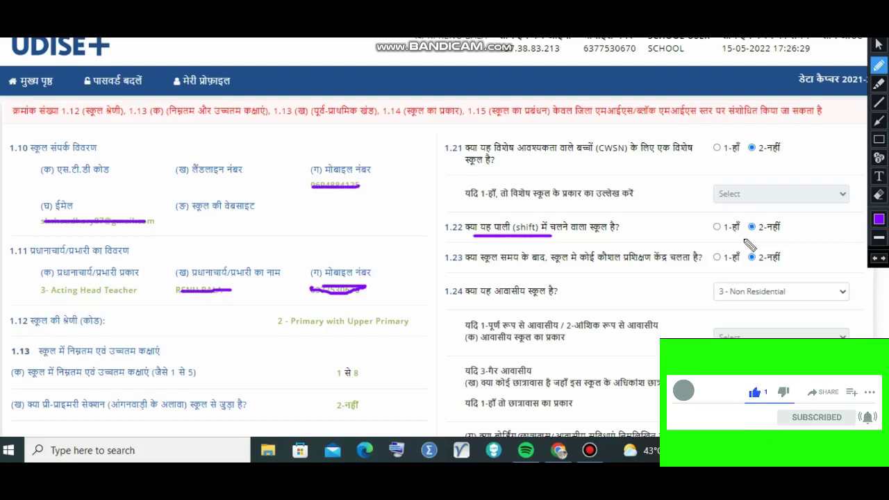
{"action": "left_click_drag", "start_coordinate": [706, 270], "coordinate": [794, 265]}
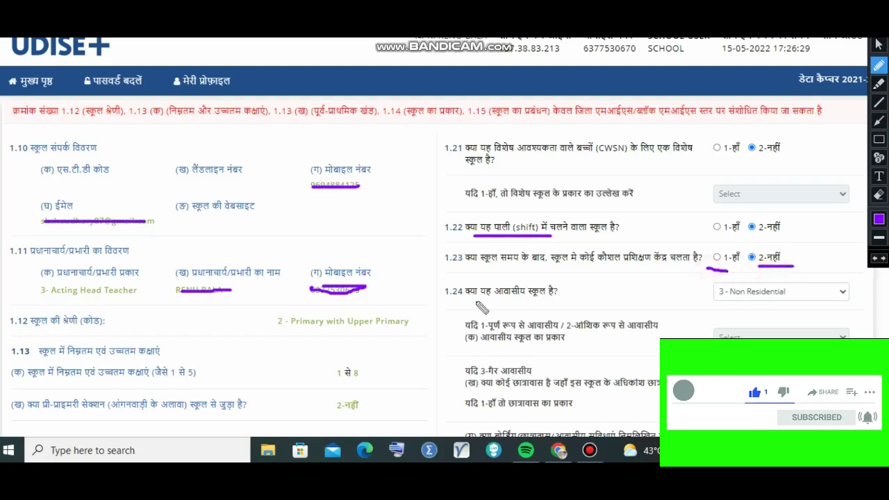
{"action": "left_click_drag", "start_coordinate": [494, 301], "coordinate": [529, 301]}
{"action": "scroll", "coordinate": [445, 264], "scroll_direction": "down", "scroll_amount": 5}
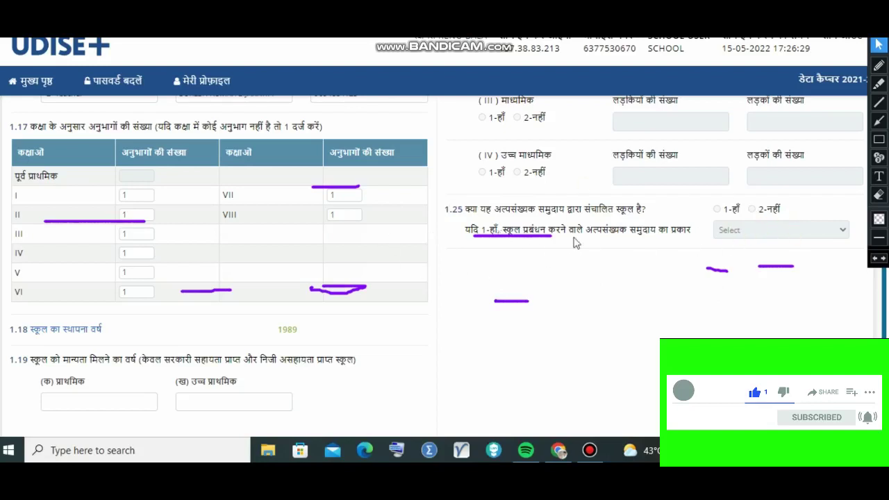
Draw a red rectangle around the note about items 1.12 to 1.15 being editable only at district or block MIS level.
{"action": "scroll", "coordinate": [772, 263], "scroll_direction": "up", "scroll_amount": 5}
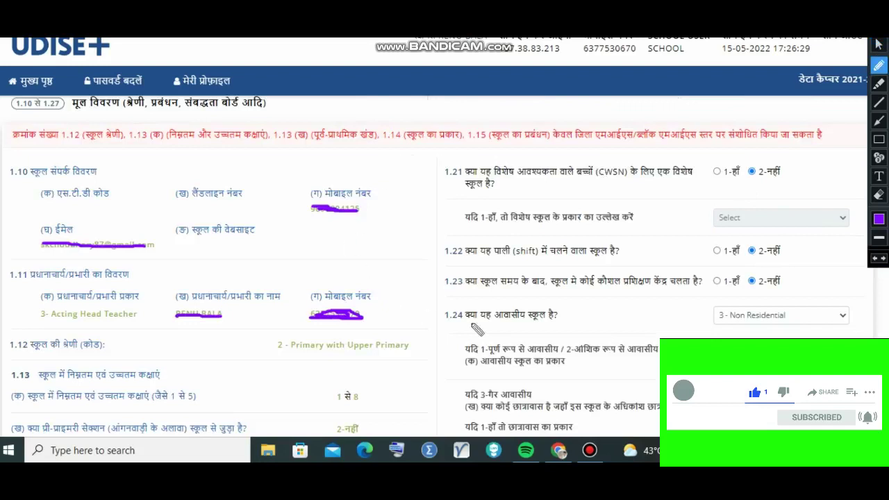
{"action": "left_click", "coordinate": [878, 139]}
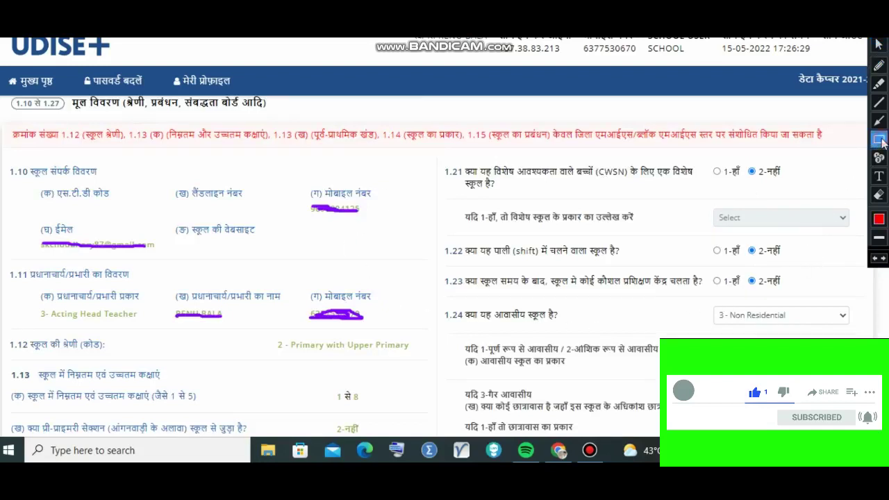
{"action": "mouse_move", "coordinate": [3, 120]}
{"action": "left_mouse_down"}
{"action": "mouse_move", "coordinate": [53, 143]}
{"action": "mouse_move", "coordinate": [674, 153]}
{"action": "mouse_move", "coordinate": [795, 142]}
{"action": "mouse_move", "coordinate": [831, 151]}
{"action": "left_mouse_up"}
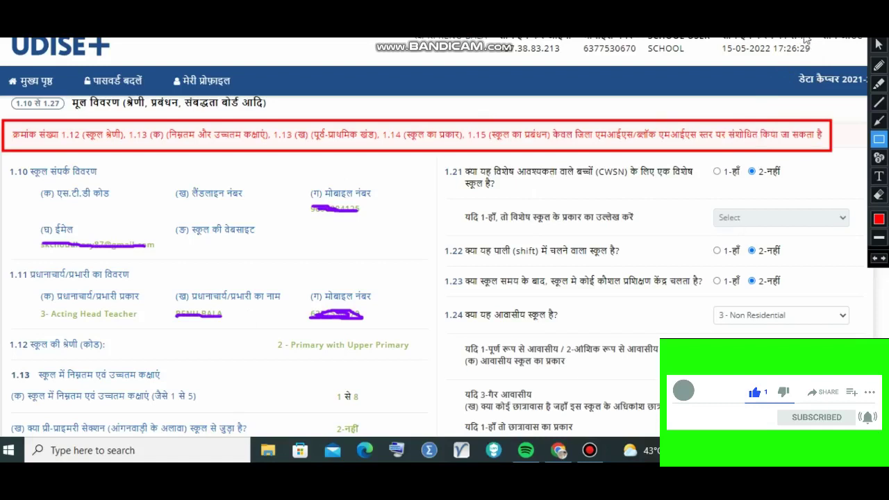
Leave form 1.10 to 1.27 without submitting it and go on to form 1.28 to 1.40.
{"action": "left_click", "coordinate": [878, 44]}
{"action": "scroll", "coordinate": [599, 324], "scroll_direction": "down", "scroll_amount": 15}
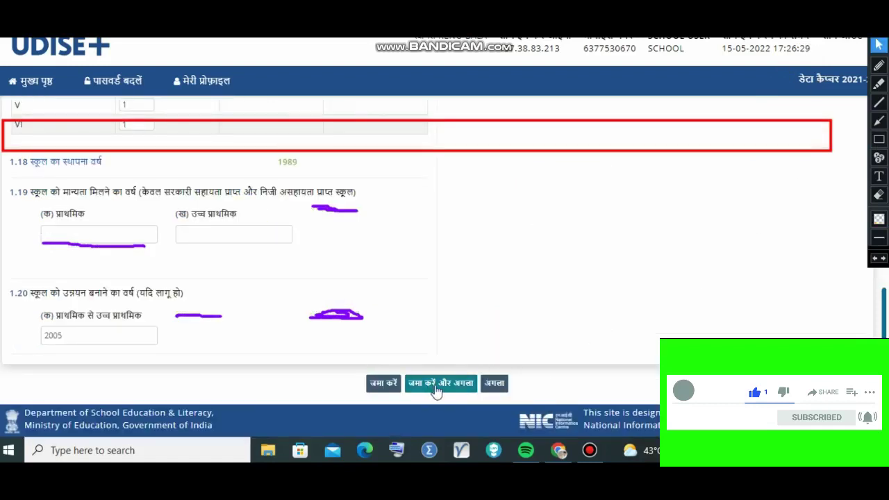
{"action": "left_click", "coordinate": [494, 383]}
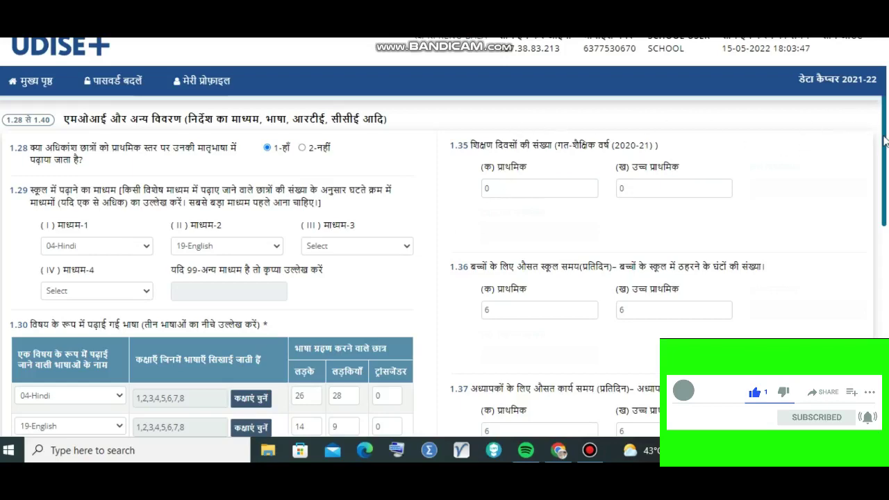
Draw a red rectangle around the class selection control of the Hindi row in the item 1.30 language table.
{"action": "scroll", "coordinate": [885, 141], "scroll_direction": "down", "scroll_amount": 2}
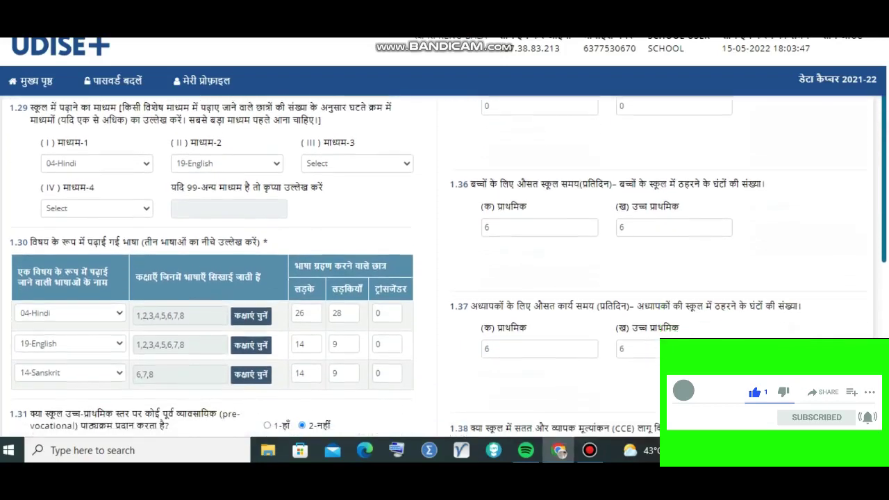
{"action": "scroll", "coordinate": [885, 141], "scroll_direction": "down", "scroll_amount": 1}
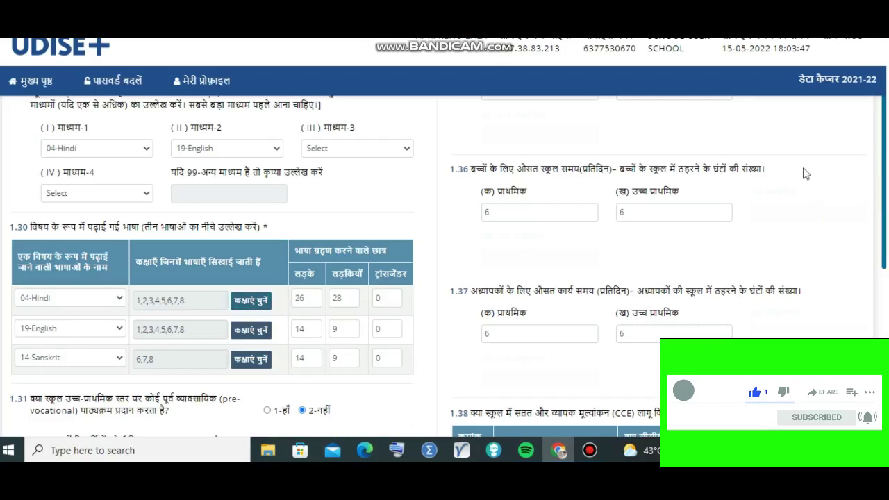
{"action": "mouse_move", "coordinate": [878, 43]}
{"action": "left_click", "coordinate": [878, 139]}
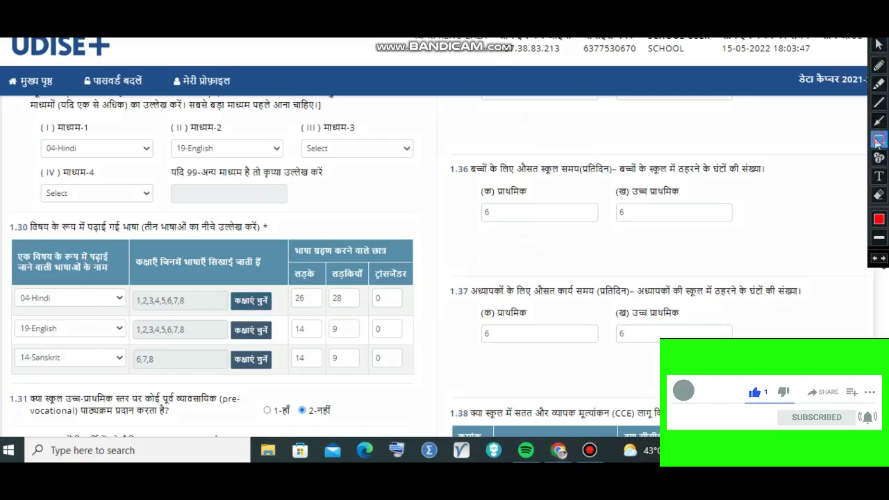
{"action": "mouse_move", "coordinate": [210, 284]}
{"action": "left_mouse_down"}
{"action": "mouse_move", "coordinate": [260, 322]}
{"action": "mouse_move", "coordinate": [280, 316]}
{"action": "left_mouse_up"}
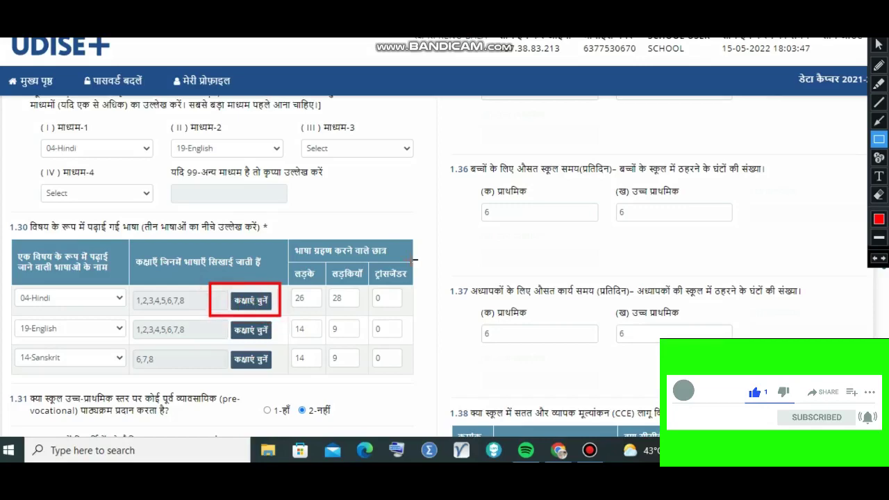
Review the classes selected for Hindi in item 1.30 and the second row's language options, keeping classes 1 to 8 and 19-English.
{"action": "left_click", "coordinate": [878, 44]}
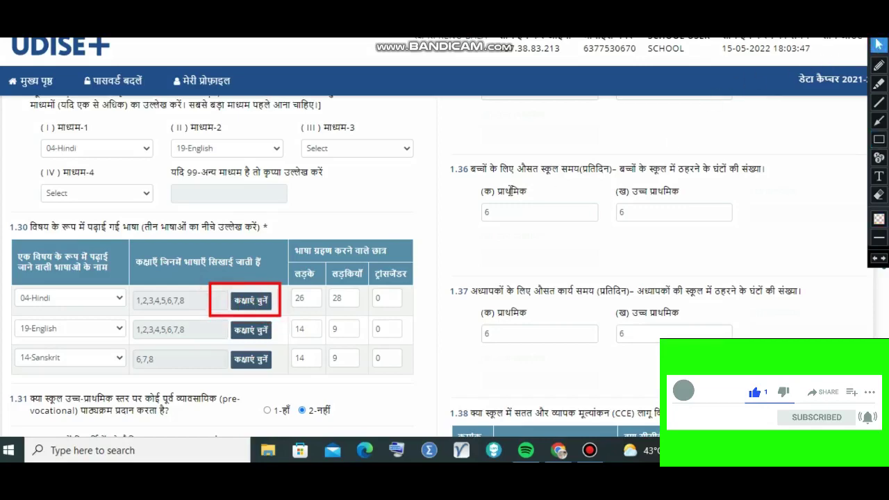
{"action": "left_click", "coordinate": [262, 303]}
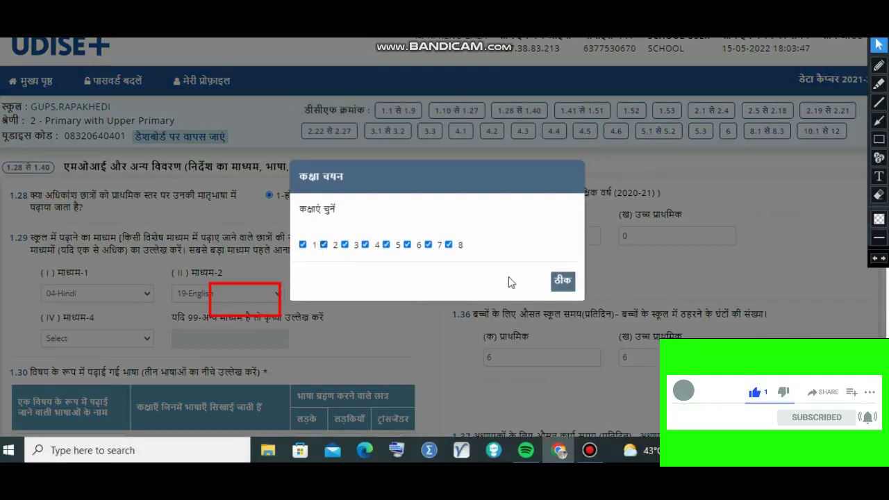
{"action": "left_click", "coordinate": [562, 282]}
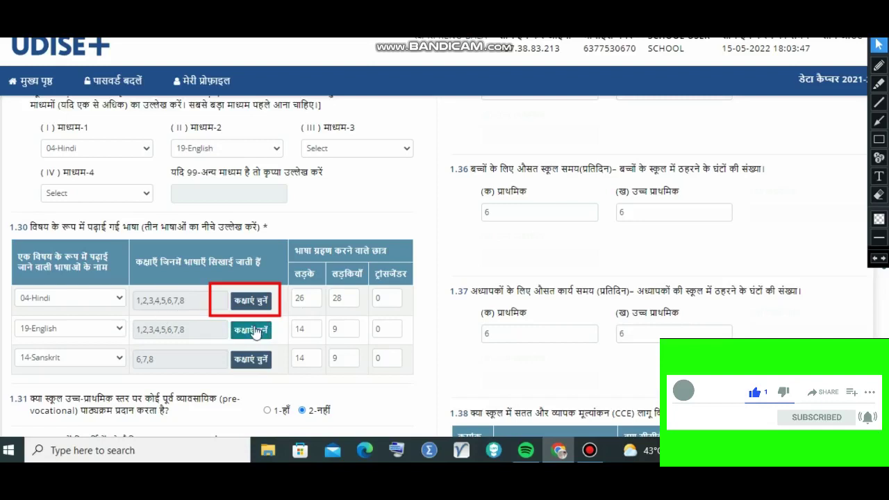
{"action": "left_click", "coordinate": [104, 329]}
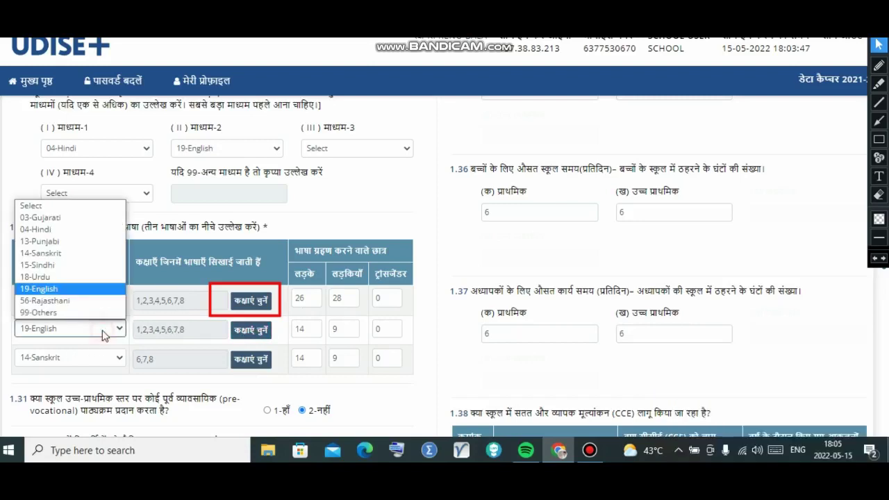
{"action": "left_click", "coordinate": [94, 289]}
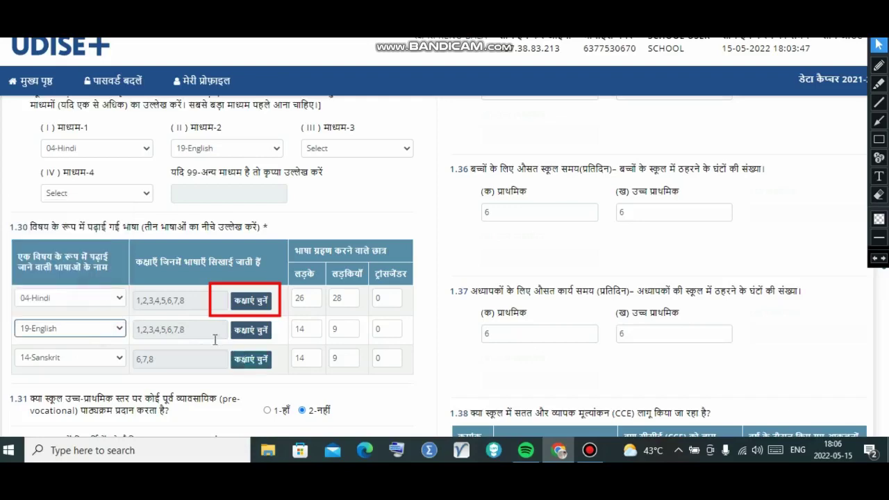
In item 1.30, keep classes 1 to 8 for English and 14-Sanskrit as third language; set English learners to 26 boys and 28 girls.
{"action": "left_click", "coordinate": [251, 332]}
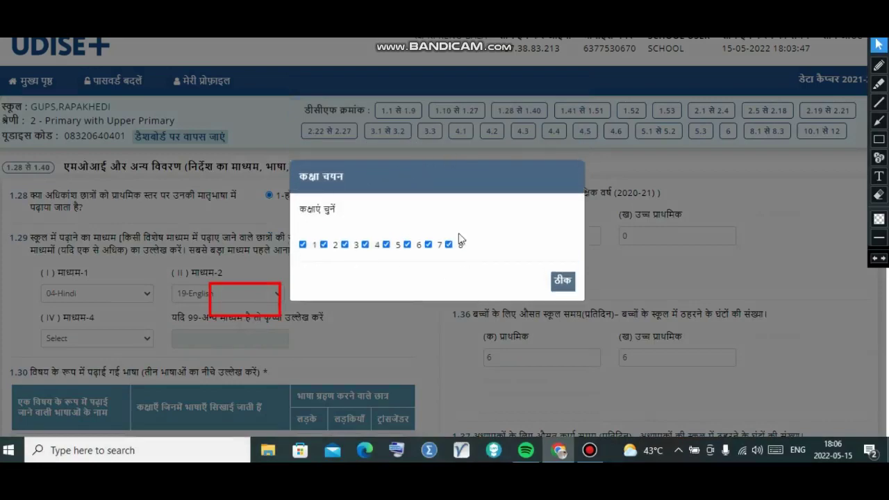
{"action": "left_click", "coordinate": [560, 285]}
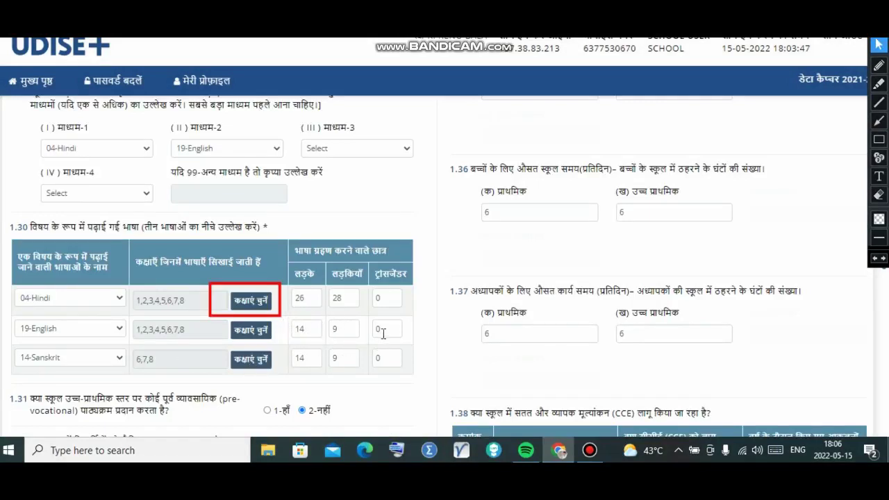
{"action": "left_click", "coordinate": [119, 363]}
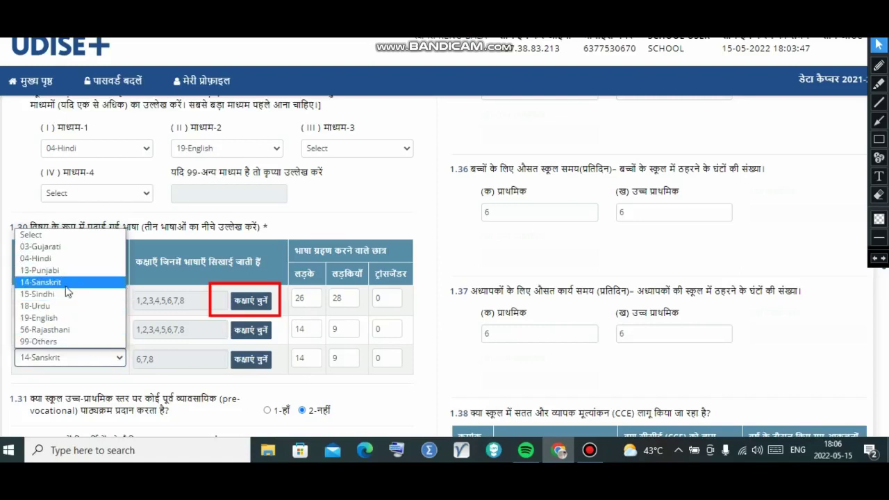
{"action": "left_click", "coordinate": [66, 283]}
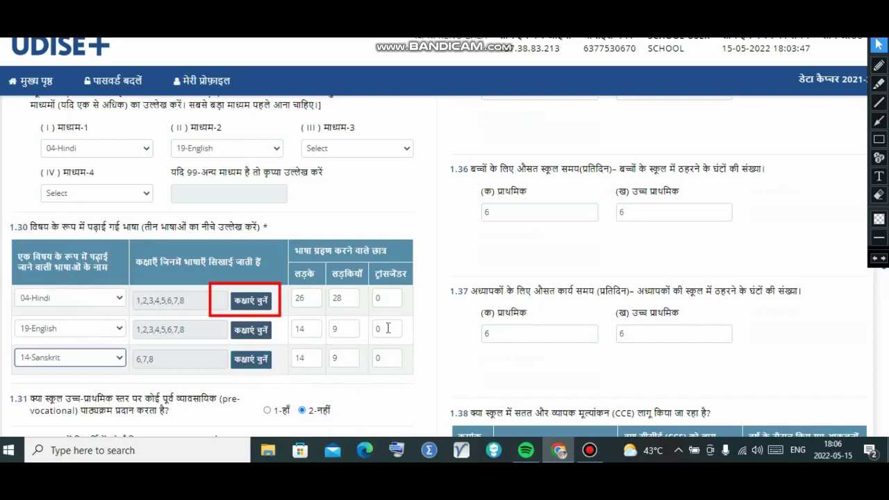
{"action": "left_click", "coordinate": [146, 248]}
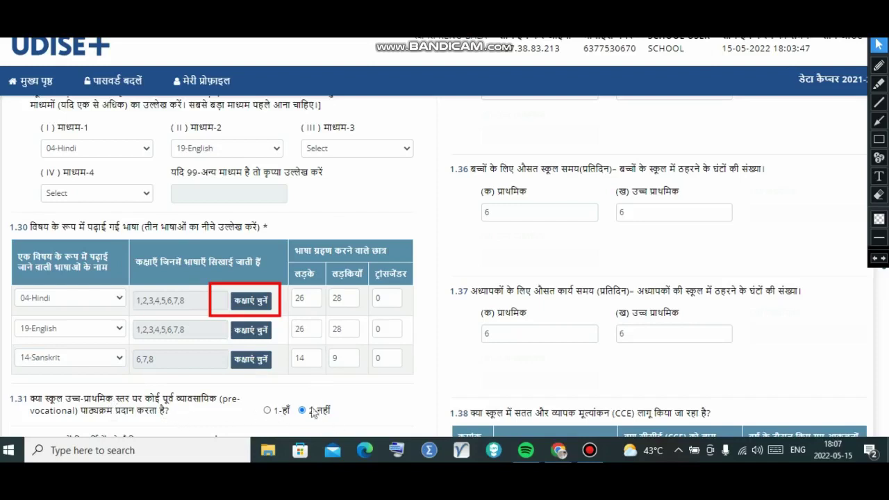
Draw separate red rectangles around item 1.35 on teaching days and items 1.36 and 1.37 on average school and teacher hours.
{"action": "scroll", "coordinate": [804, 36], "scroll_direction": "down", "scroll_amount": 3}
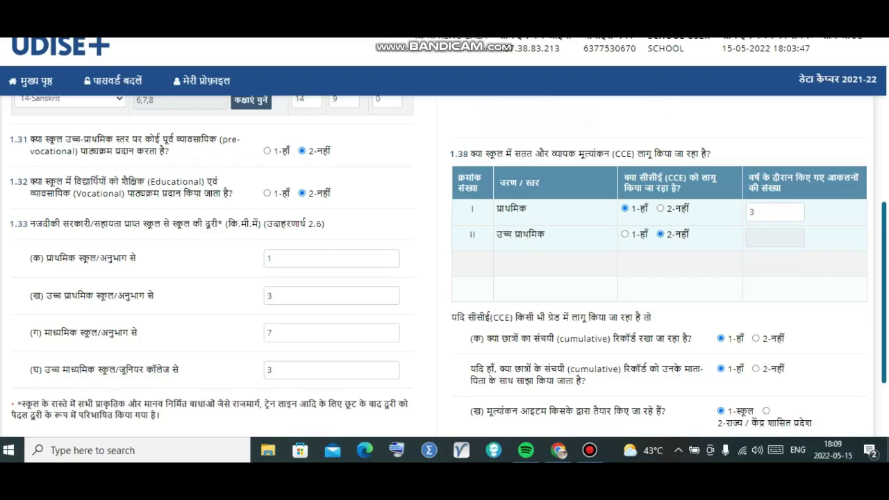
{"action": "scroll", "coordinate": [799, 40], "scroll_direction": "down", "scroll_amount": 3}
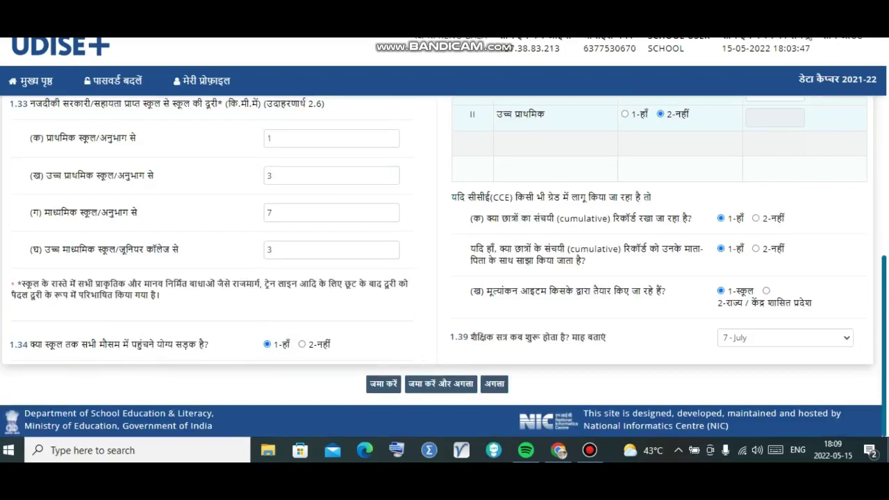
{"action": "scroll", "coordinate": [544, 213], "scroll_direction": "up", "scroll_amount": 10}
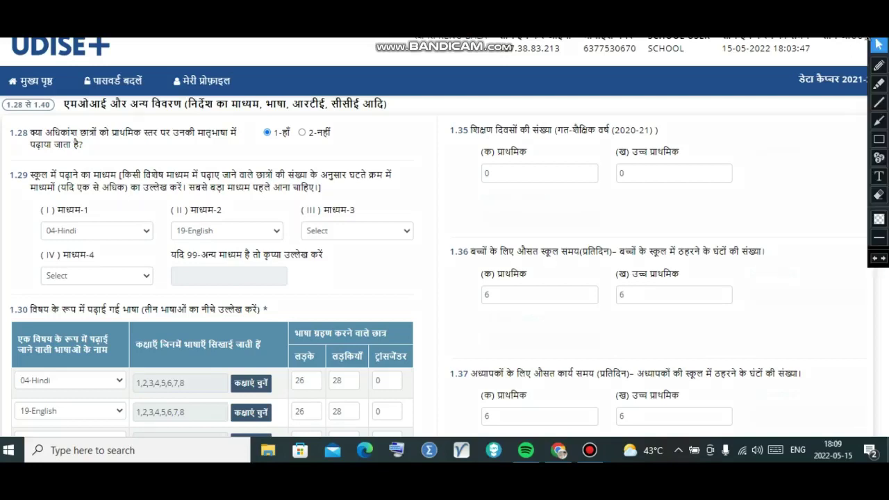
{"action": "left_click", "coordinate": [878, 139]}
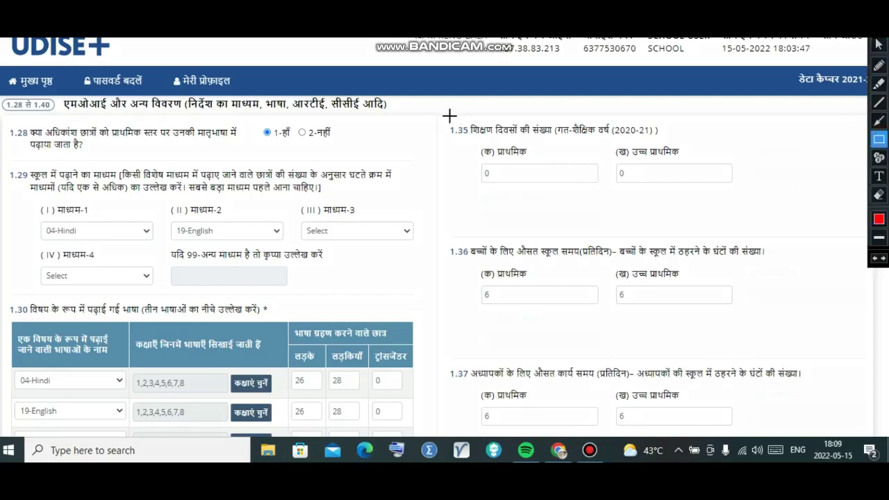
{"action": "mouse_move", "coordinate": [435, 115]}
{"action": "left_mouse_down"}
{"action": "mouse_move", "coordinate": [458, 164]}
{"action": "mouse_move", "coordinate": [636, 199]}
{"action": "mouse_move", "coordinate": [741, 201]}
{"action": "left_mouse_up"}
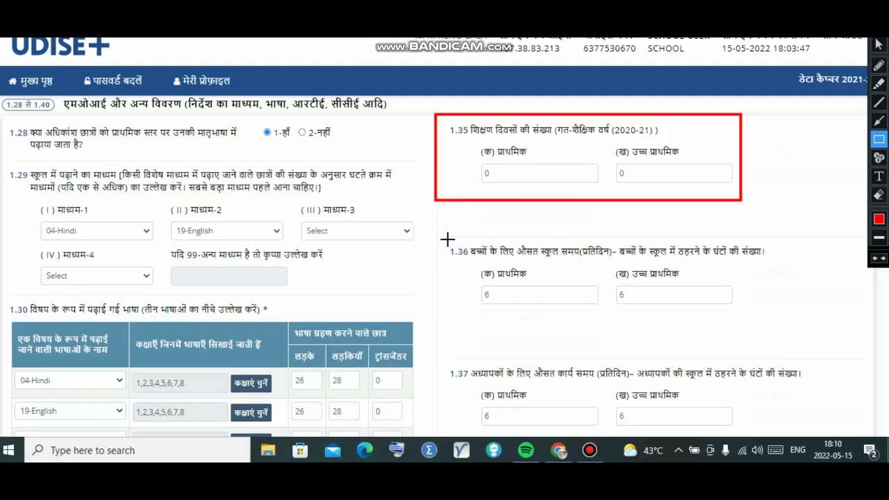
{"action": "mouse_move", "coordinate": [447, 239]}
{"action": "left_mouse_down"}
{"action": "mouse_move", "coordinate": [452, 258]}
{"action": "mouse_move", "coordinate": [581, 309]}
{"action": "mouse_move", "coordinate": [766, 319]}
{"action": "left_mouse_up"}
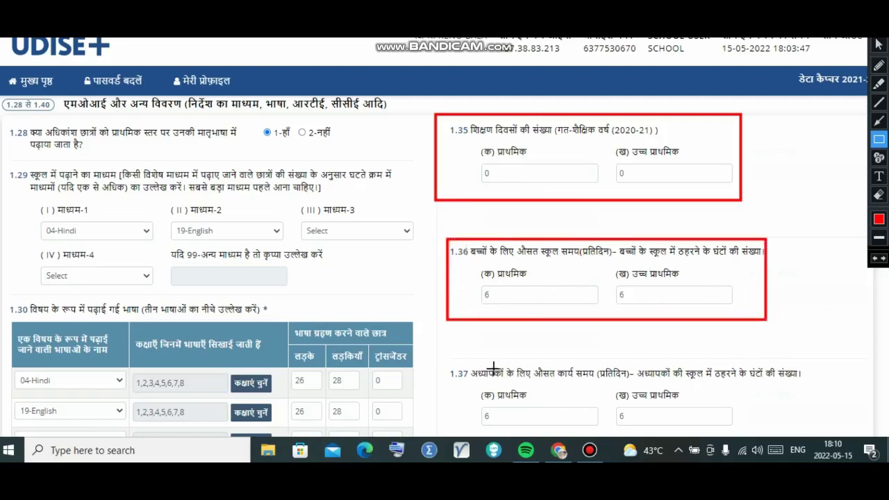
{"action": "mouse_move", "coordinate": [443, 362]}
{"action": "left_mouse_down"}
{"action": "mouse_move", "coordinate": [454, 398]}
{"action": "mouse_move", "coordinate": [514, 422]}
{"action": "mouse_move", "coordinate": [656, 434]}
{"action": "mouse_move", "coordinate": [813, 429]}
{"action": "left_mouse_up"}
Keep 7-July as the session start month in item 1.39, save form 1.28 to 1.40 and go on to form 1.41 to 1.51.
{"action": "scroll", "coordinate": [444, 278], "scroll_direction": "down", "scroll_amount": 5}
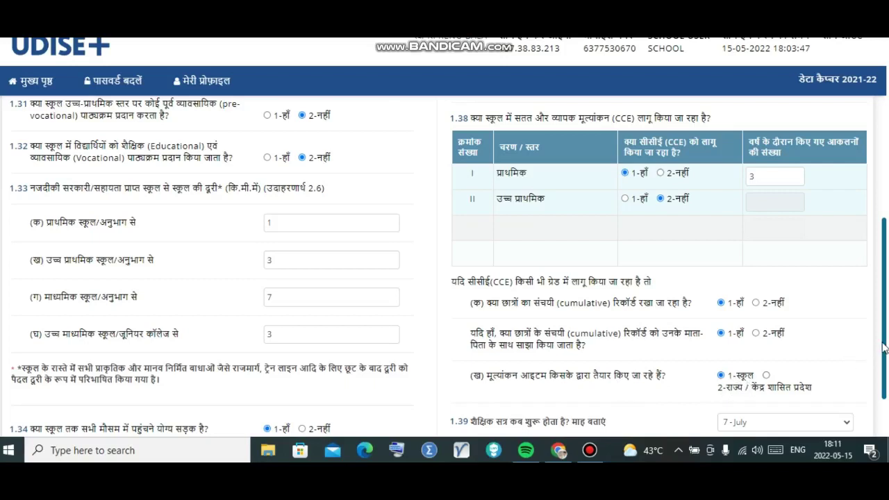
{"action": "left_click_drag", "start_coordinate": [883, 348], "coordinate": [885, 368]}
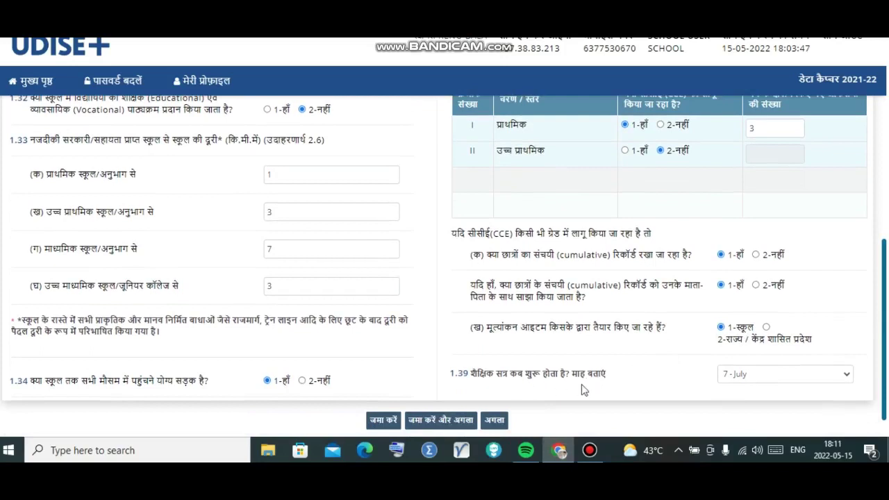
{"action": "left_click", "coordinate": [774, 383]}
{"action": "left_click", "coordinate": [770, 380]}
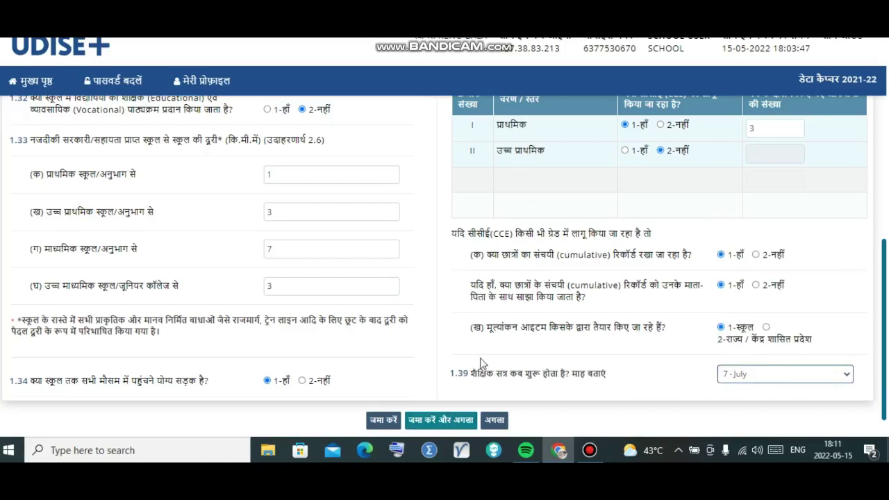
{"action": "left_click", "coordinate": [455, 422]}
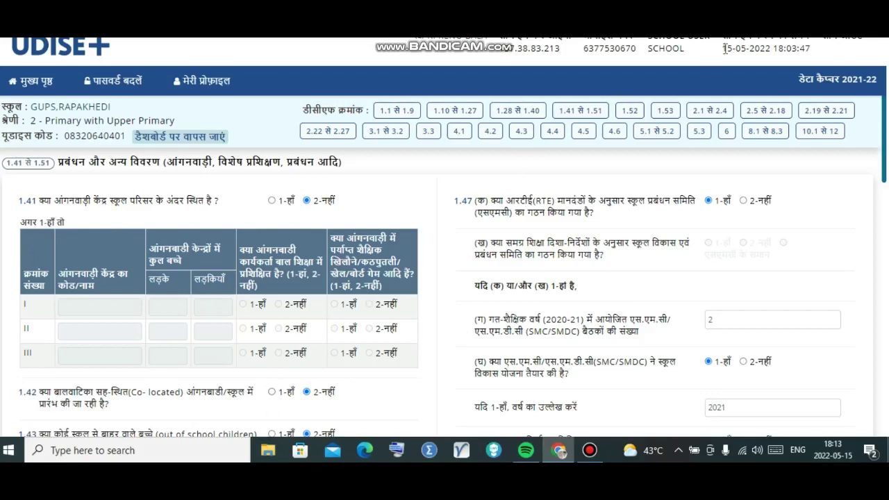
Examine items 1.41 to 1.51 on Anganwadi, special training, school visits, committees and school complex, and go on to form 1.52.
{"action": "scroll", "coordinate": [784, 117], "scroll_direction": "down", "scroll_amount": 4}
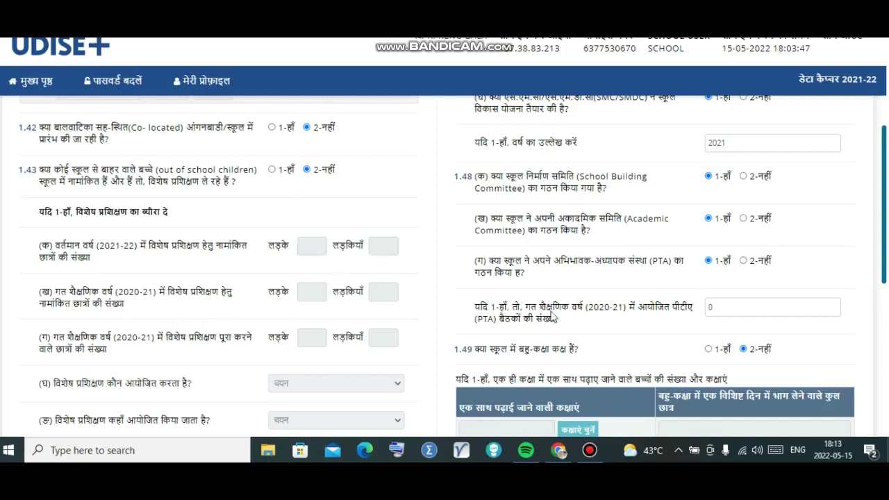
{"action": "scroll", "coordinate": [726, 100], "scroll_direction": "down", "scroll_amount": 5}
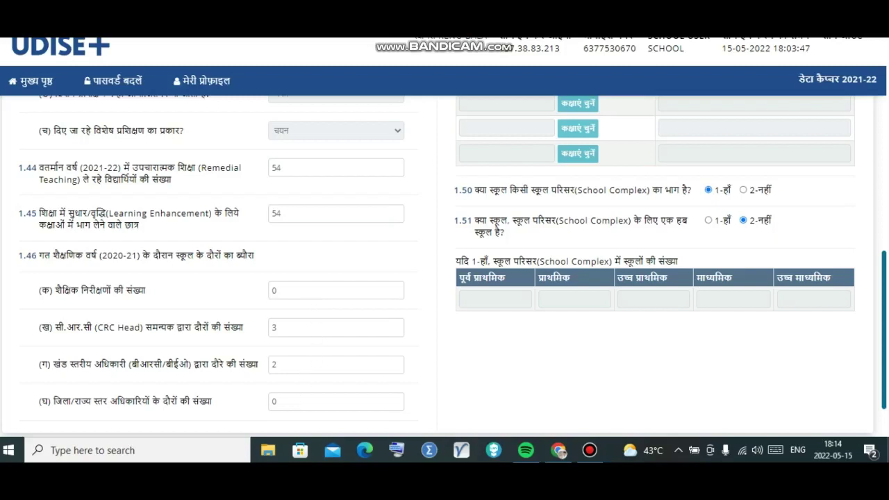
{"action": "scroll", "coordinate": [683, 199], "scroll_direction": "up", "scroll_amount": 6}
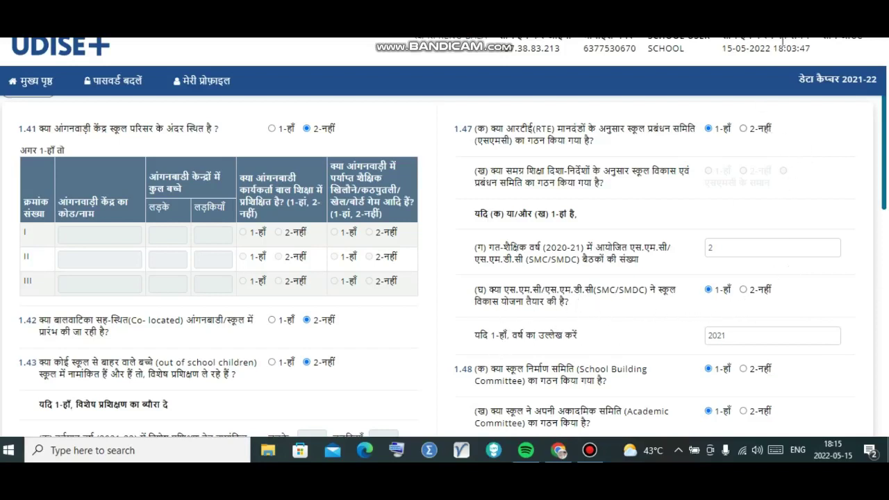
{"action": "scroll", "coordinate": [743, 212], "scroll_direction": "down", "scroll_amount": 3}
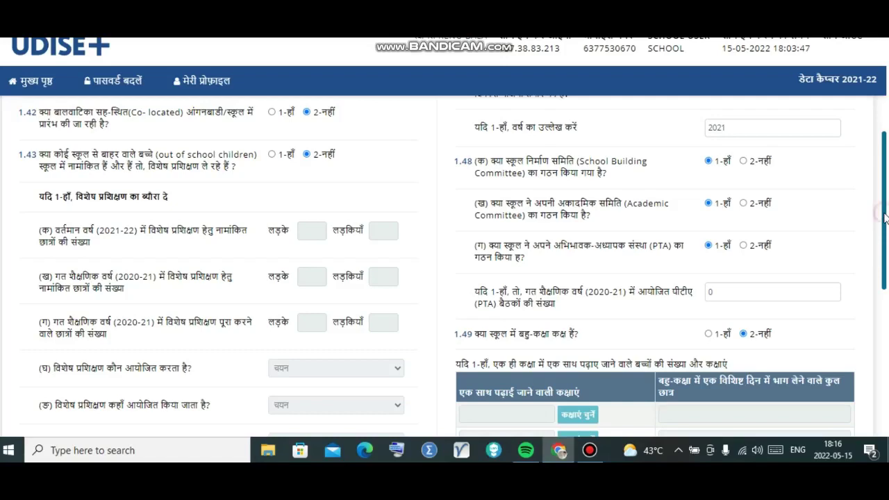
{"action": "left_click_drag", "start_coordinate": [884, 217], "coordinate": [885, 259]}
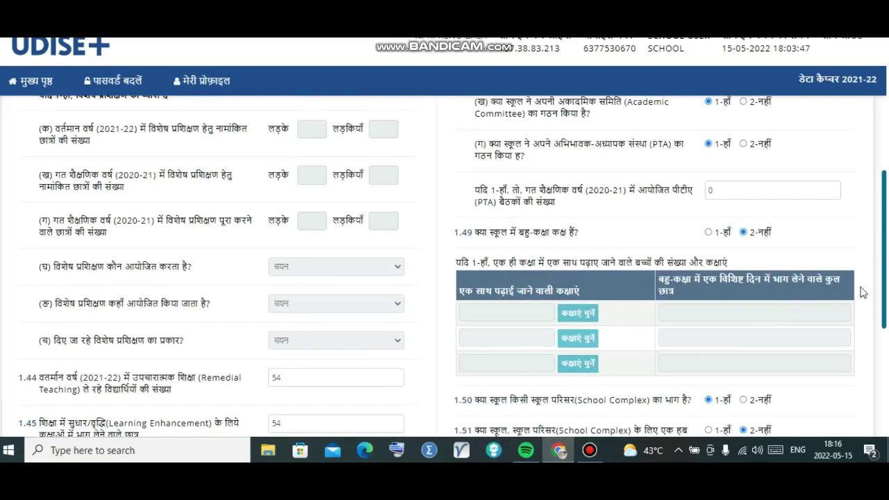
{"action": "left_click_drag", "start_coordinate": [884, 267], "coordinate": [885, 322]}
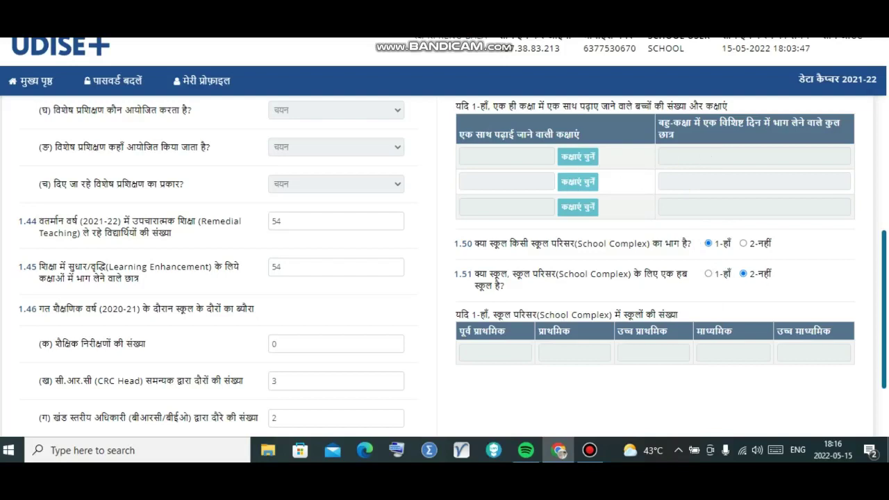
{"action": "scroll", "coordinate": [585, 288], "scroll_direction": "down", "scroll_amount": 3}
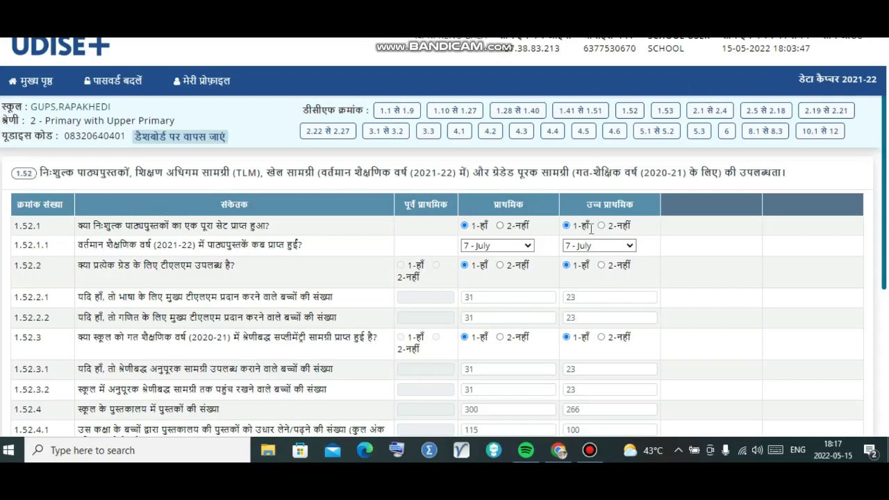
Review the textbook, TLM, library and play material answers in form 1.52, then save it and go on to form 1.53.
{"action": "scroll", "coordinate": [885, 220], "scroll_direction": "down", "scroll_amount": 1}
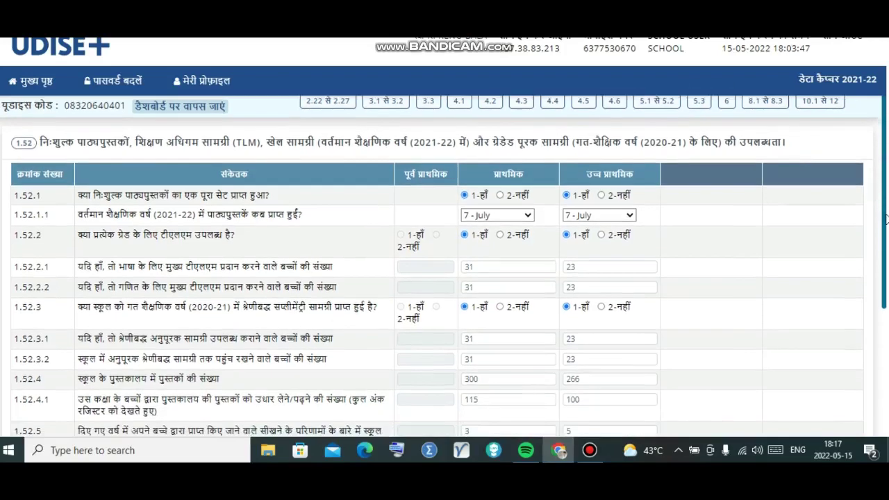
{"action": "scroll", "coordinate": [885, 220], "scroll_direction": "down", "scroll_amount": 1}
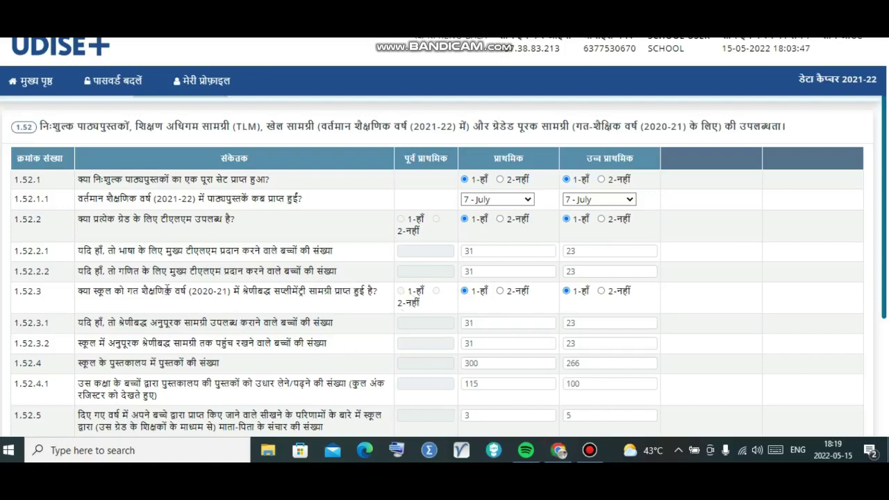
{"action": "left_click", "coordinate": [440, 315]}
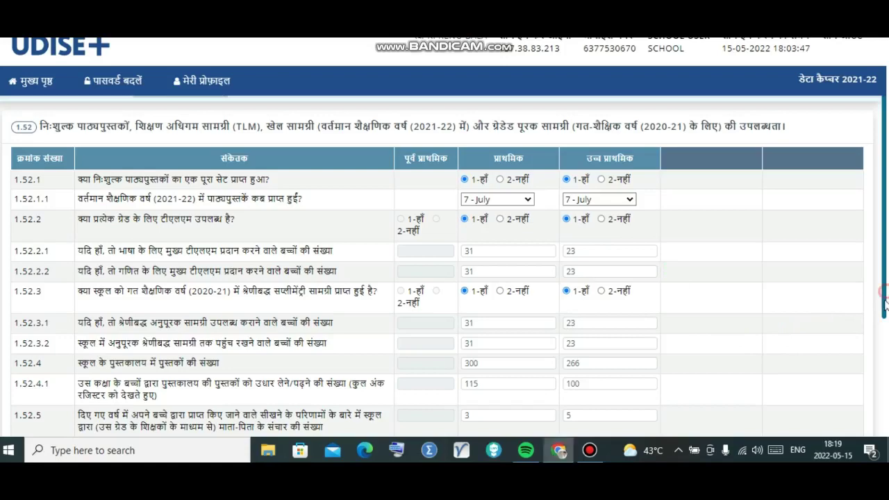
{"action": "left_click_drag", "start_coordinate": [883, 297], "coordinate": [886, 366]}
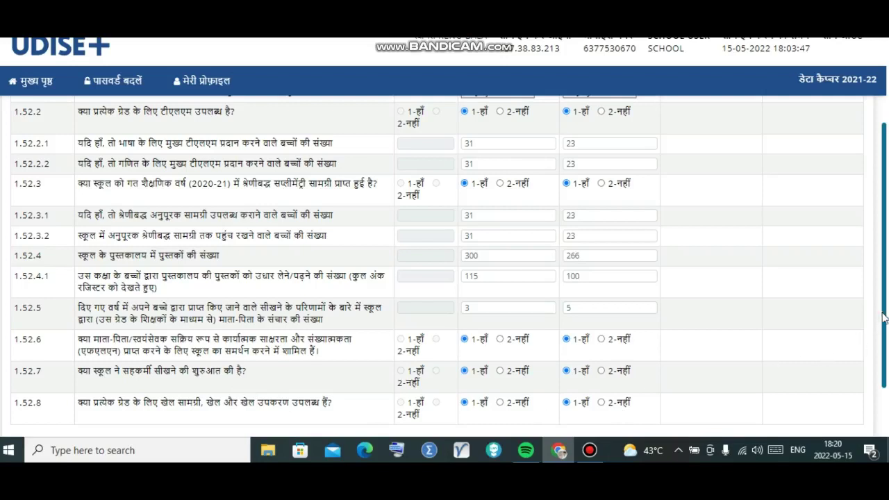
{"action": "scroll", "coordinate": [885, 318], "scroll_direction": "down", "scroll_amount": 2}
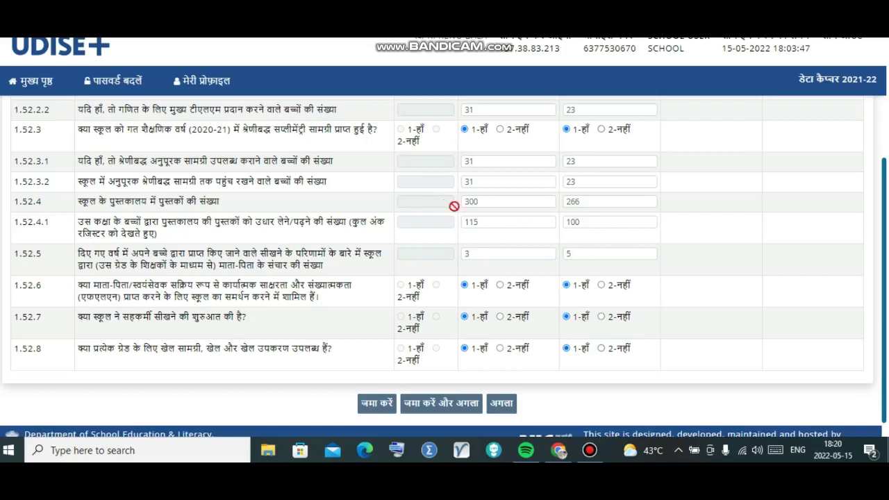
{"action": "left_click", "coordinate": [436, 403]}
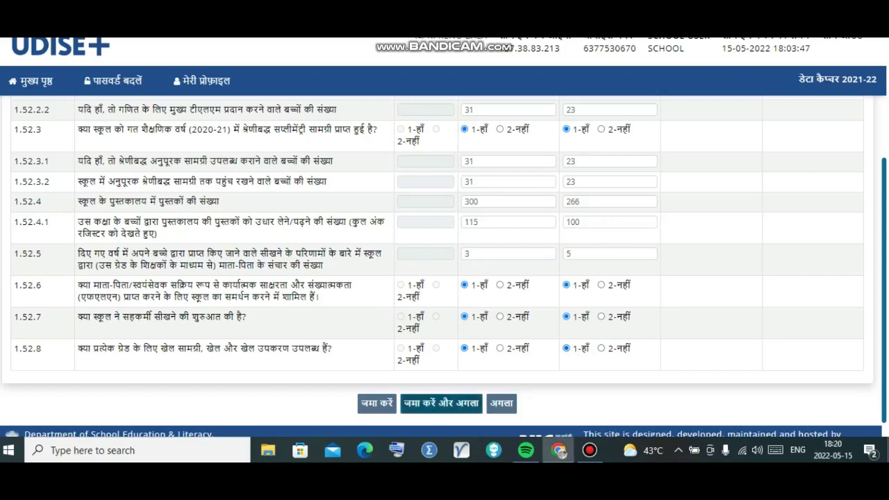
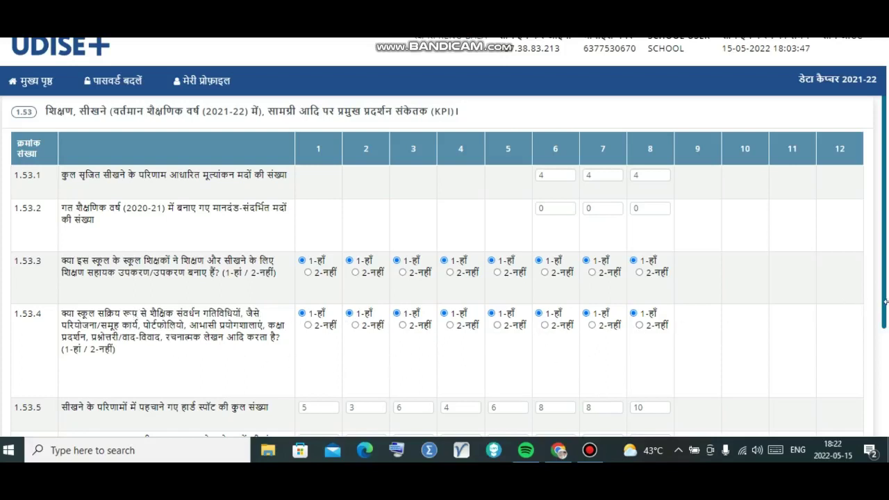
Examine the class-wise teaching and learning indicators in form 1.53 and go on to form 2.1 to 2.4.
{"action": "left_click_drag", "start_coordinate": [885, 308], "coordinate": [885, 354]}
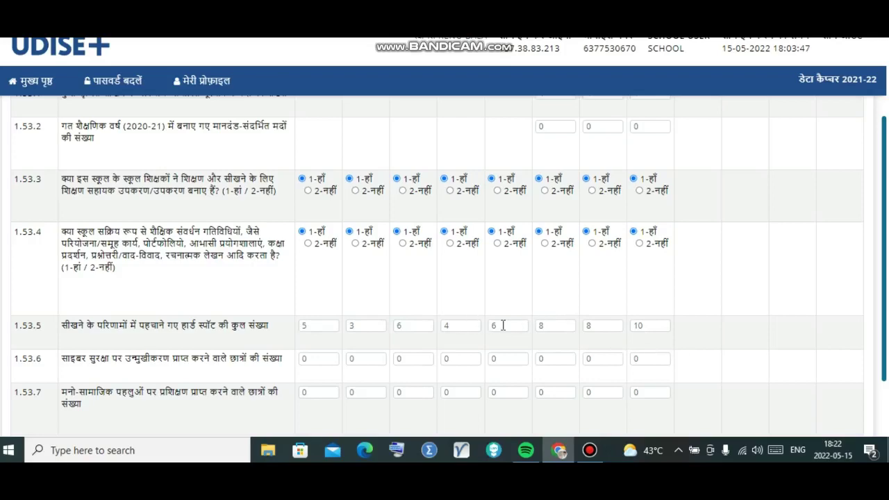
{"action": "scroll", "coordinate": [503, 325], "scroll_direction": "up", "scroll_amount": 3}
{"action": "scroll", "coordinate": [503, 325], "scroll_direction": "down", "scroll_amount": 5}
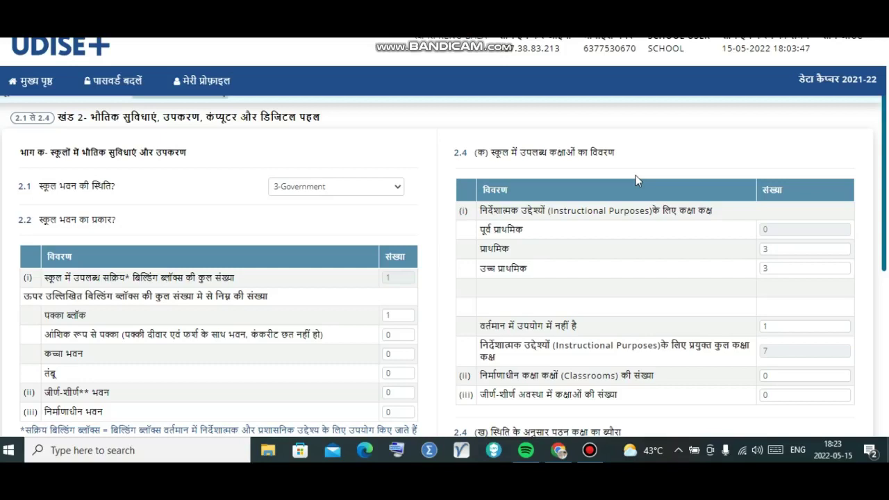
Check the options for building status in 2.1 and boundary wall type in 2.3, keeping 3-Government and 1-Pucca.
{"action": "left_click", "coordinate": [391, 193]}
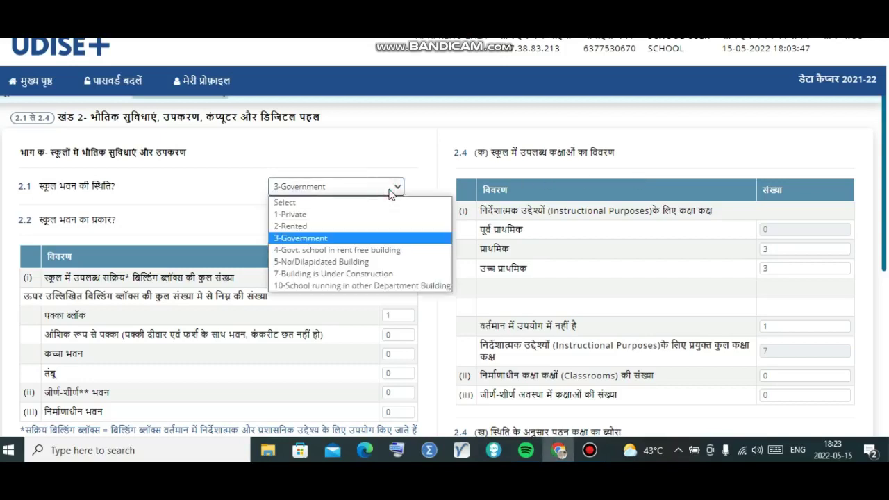
{"action": "left_click", "coordinate": [407, 158]}
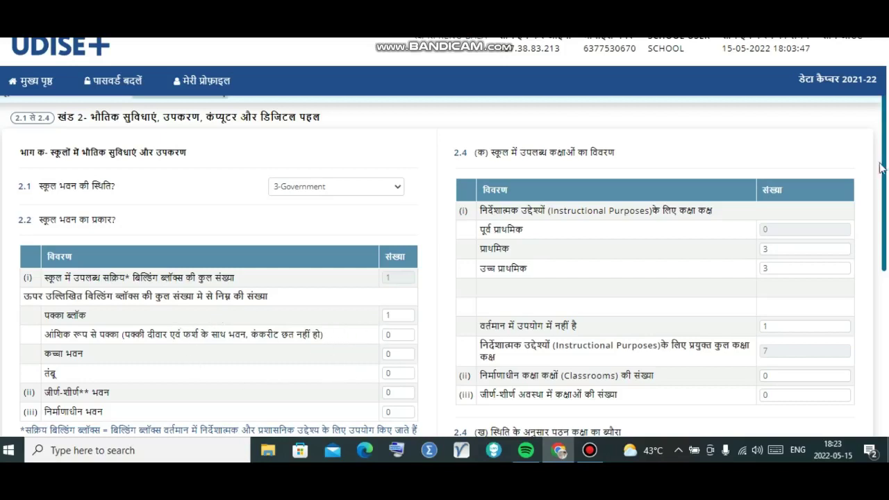
{"action": "scroll", "coordinate": [883, 165], "scroll_direction": "down", "scroll_amount": 2}
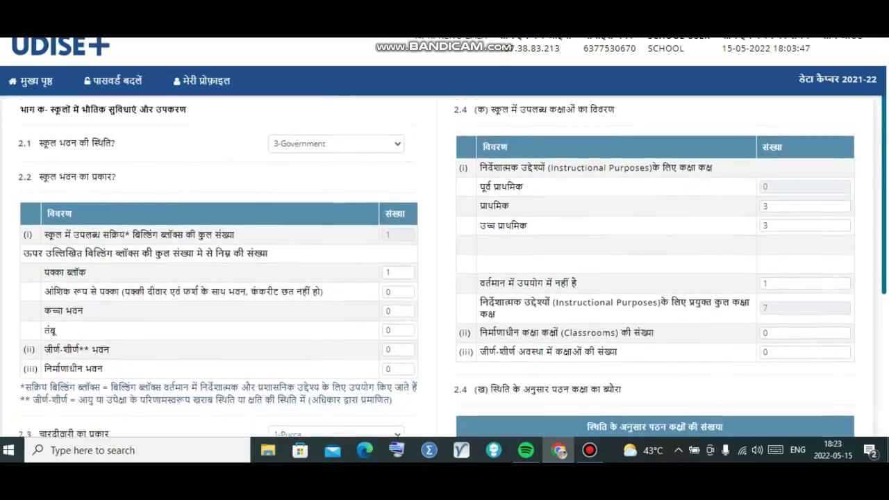
{"action": "scroll", "coordinate": [452, 266], "scroll_direction": "down", "scroll_amount": 1}
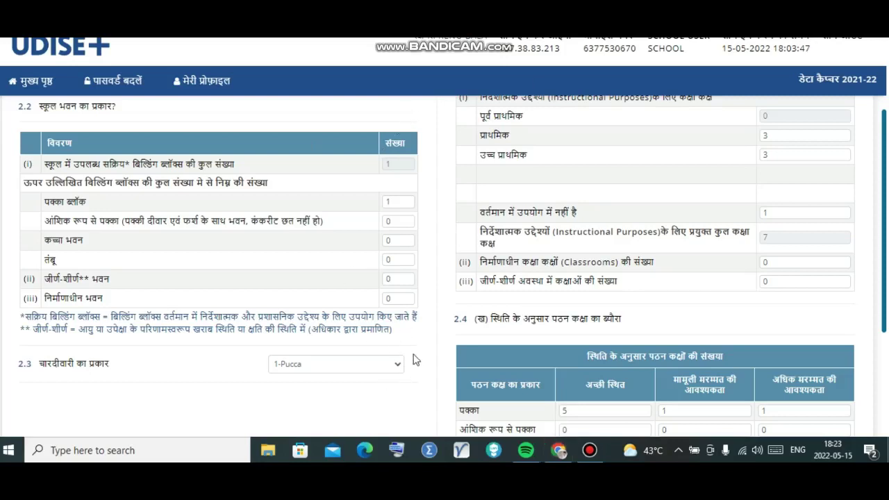
{"action": "left_click", "coordinate": [369, 365]}
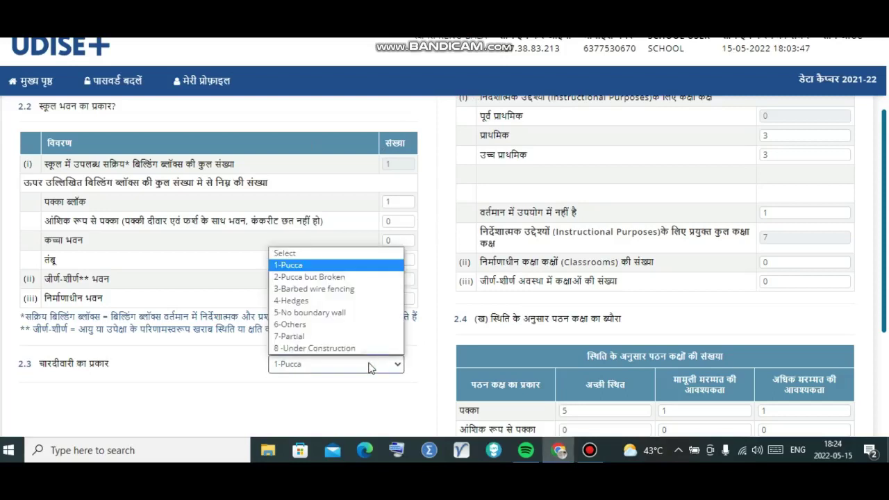
{"action": "left_click", "coordinate": [368, 365]}
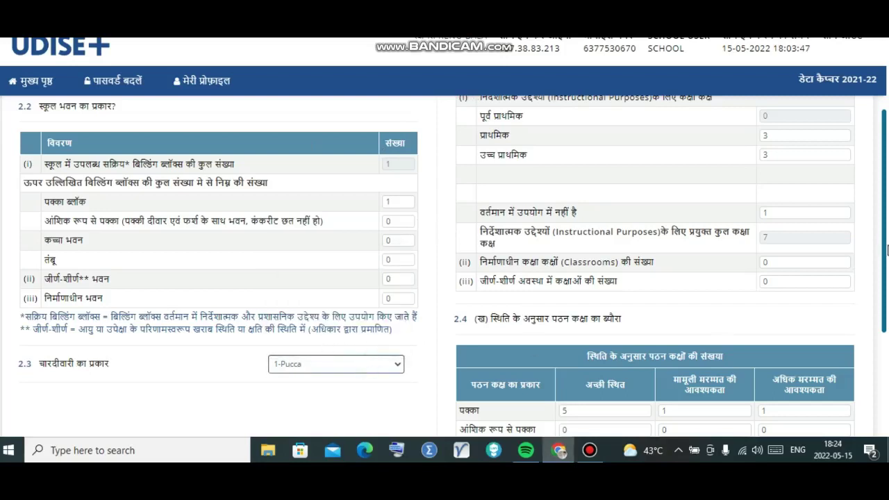
Examine the building block and classroom details in items 2.2 to 2.4 and go on to form 2.5 to 2.18.
{"action": "scroll", "coordinate": [886, 237], "scroll_direction": "up", "scroll_amount": 2}
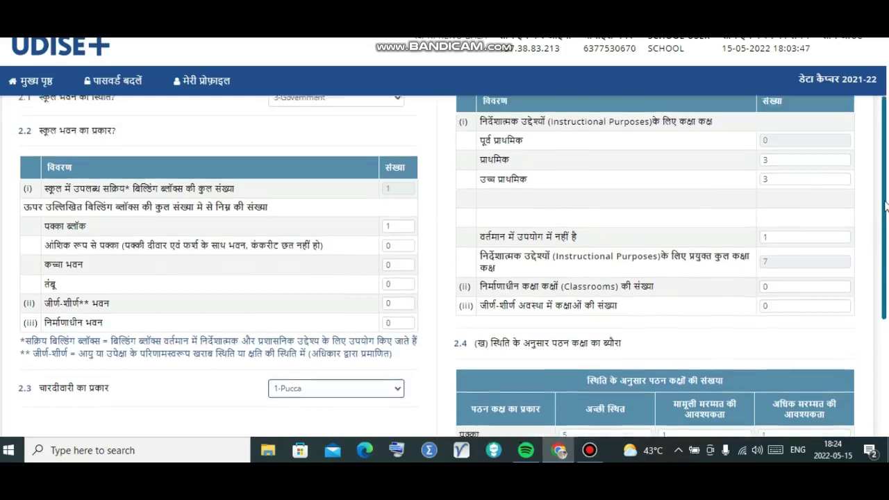
{"action": "scroll", "coordinate": [886, 236], "scroll_direction": "down", "scroll_amount": 1}
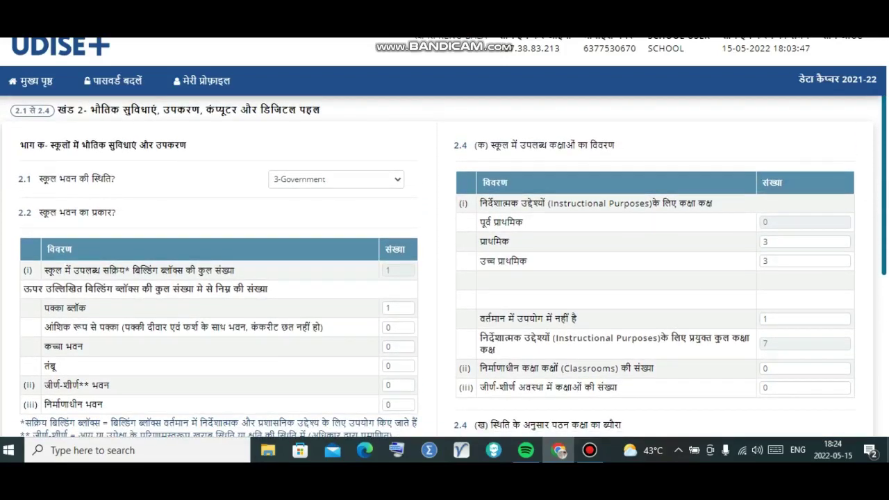
{"action": "scroll", "coordinate": [886, 237], "scroll_direction": "down", "scroll_amount": 1}
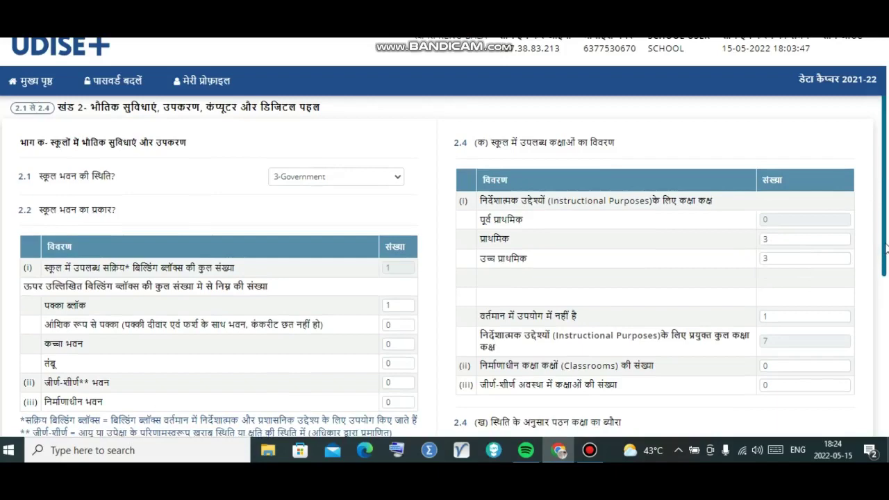
{"action": "scroll", "coordinate": [885, 248], "scroll_direction": "down", "scroll_amount": 3}
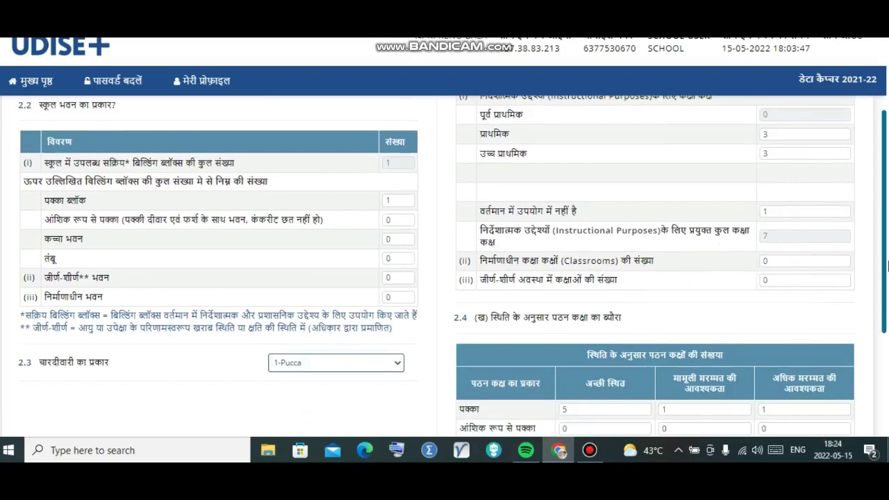
{"action": "scroll", "coordinate": [883, 258], "scroll_direction": "down", "scroll_amount": 3}
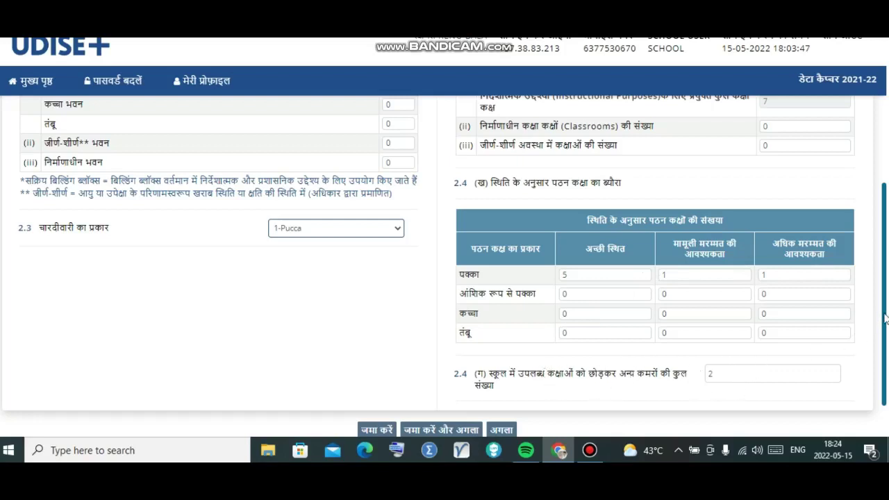
{"action": "left_click_drag", "start_coordinate": [884, 314], "coordinate": [886, 353]}
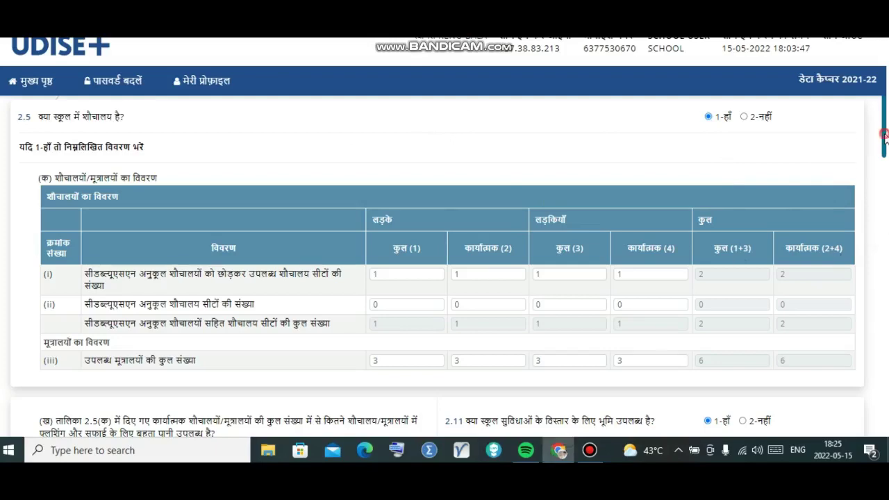
Examine the toilet, urinal, handwashing, incinerator and drinking water answers in items 2.5 and 2.6.
{"action": "scroll", "coordinate": [885, 139], "scroll_direction": "down", "scroll_amount": 1}
{"action": "scroll", "coordinate": [445, 267], "scroll_direction": "down", "scroll_amount": 2}
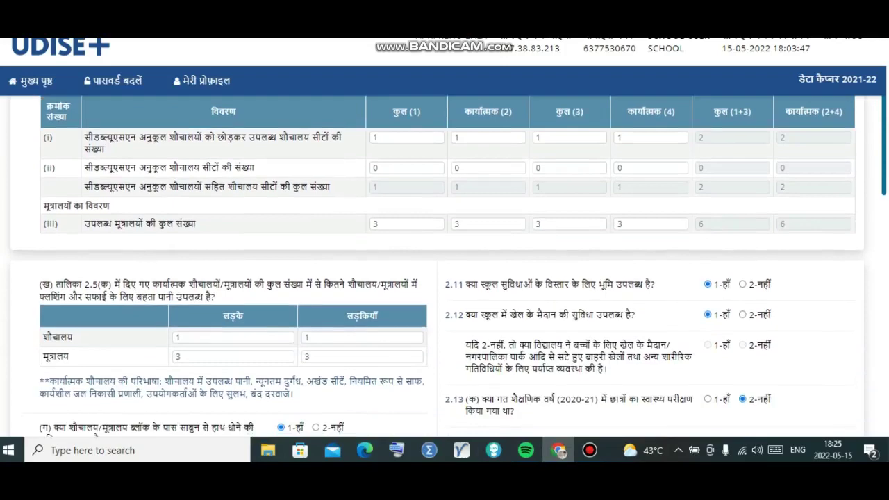
{"action": "scroll", "coordinate": [444, 267], "scroll_direction": "up", "scroll_amount": 1}
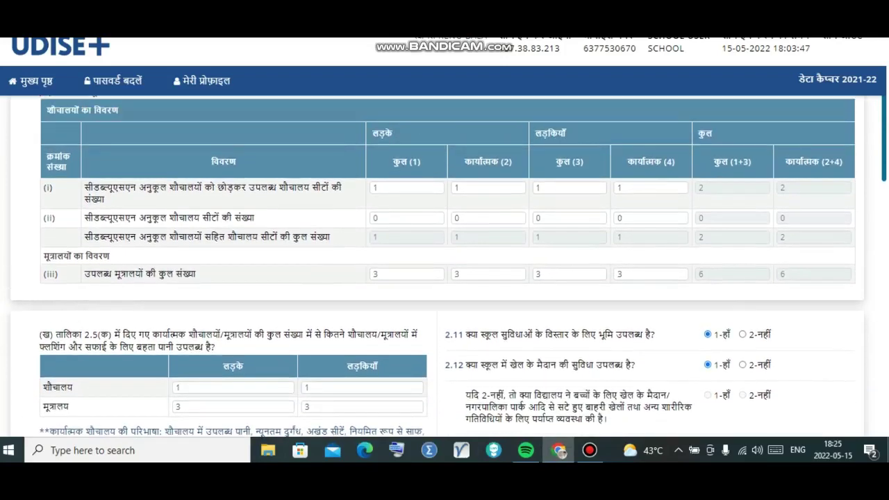
{"action": "scroll", "coordinate": [444, 267], "scroll_direction": "down", "scroll_amount": 1}
{"action": "scroll", "coordinate": [444, 266], "scroll_direction": "down", "scroll_amount": 1}
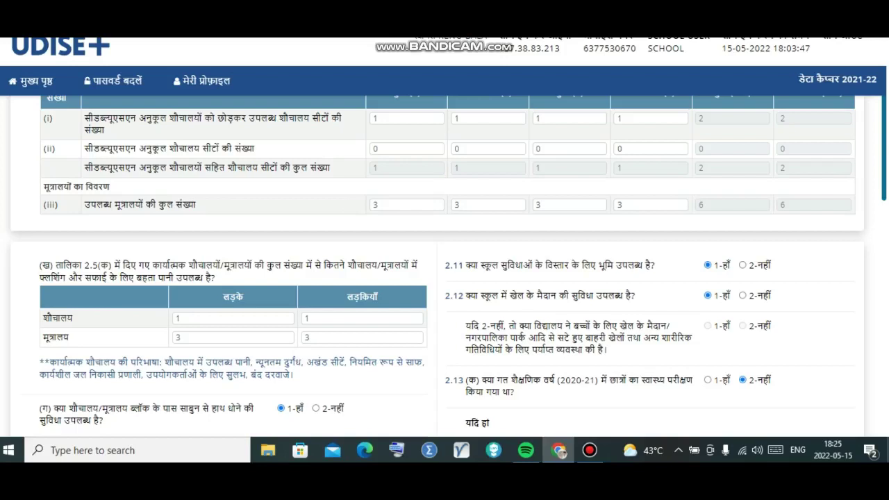
{"action": "scroll", "coordinate": [445, 267], "scroll_direction": "down", "scroll_amount": 3}
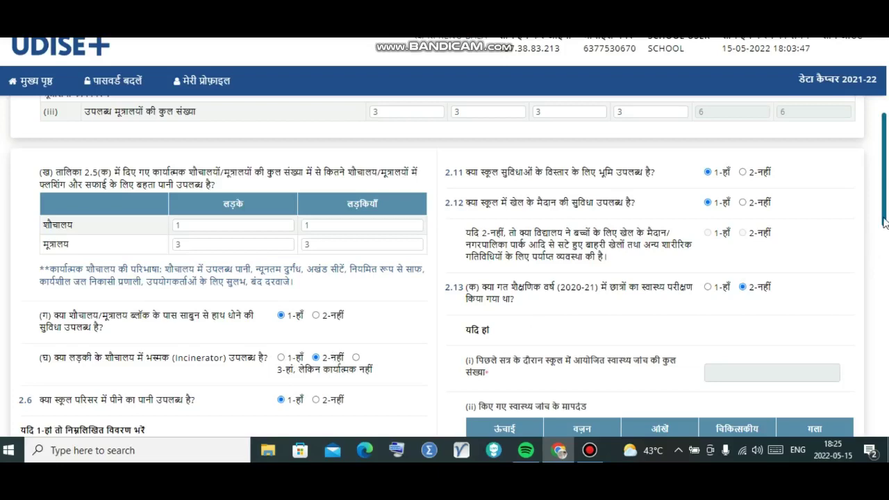
{"action": "scroll", "coordinate": [884, 221], "scroll_direction": "down", "scroll_amount": 3}
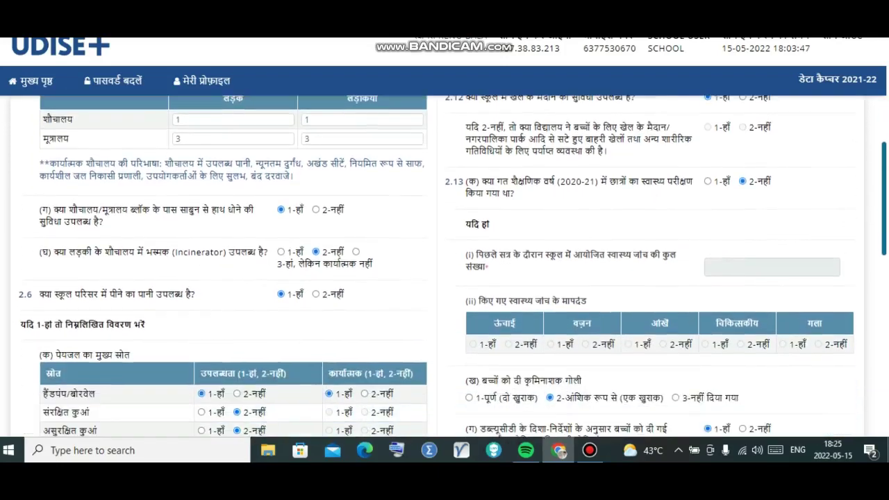
{"action": "scroll", "coordinate": [884, 221], "scroll_direction": "down", "scroll_amount": 2}
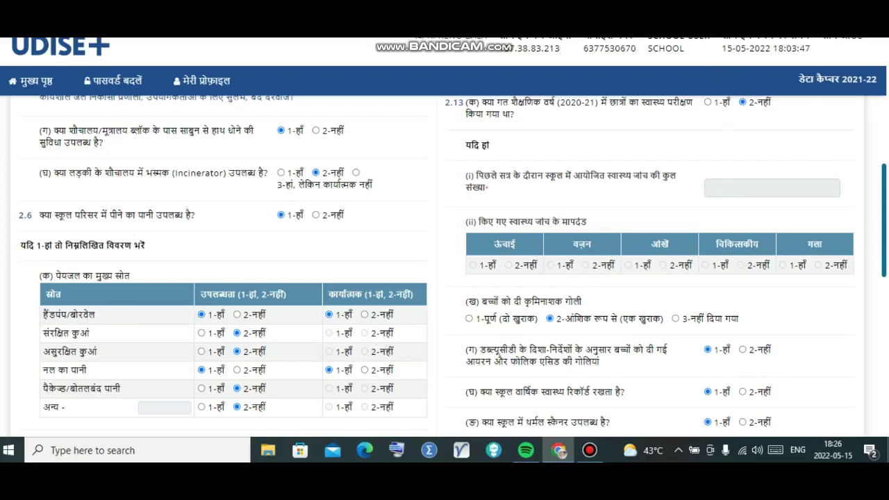
{"action": "scroll", "coordinate": [444, 263], "scroll_direction": "up", "scroll_amount": 2}
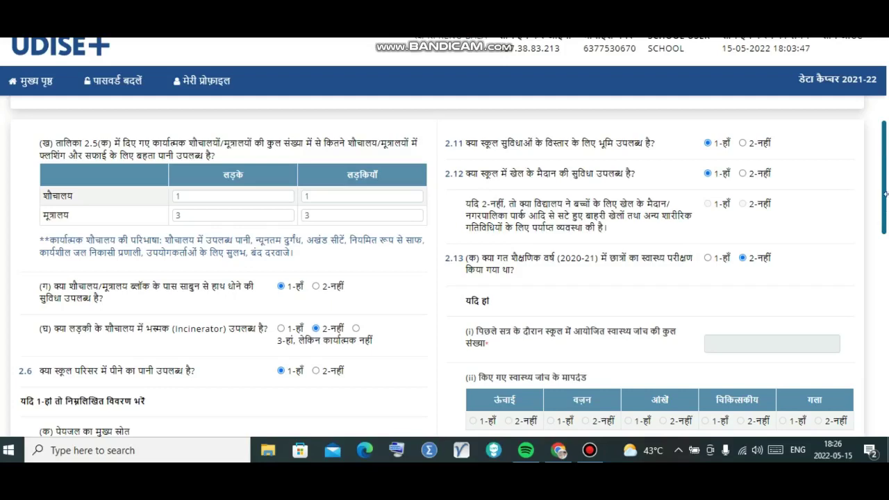
{"action": "scroll", "coordinate": [867, 181], "scroll_direction": "down", "scroll_amount": 3}
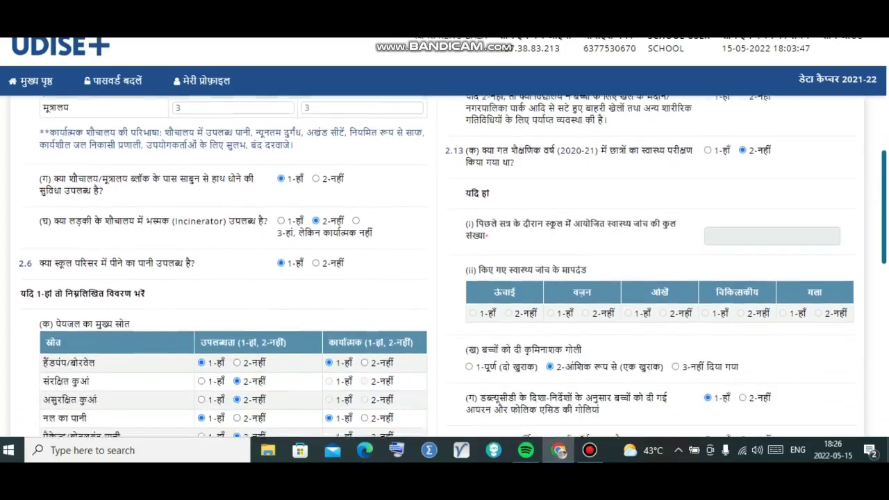
{"action": "scroll", "coordinate": [885, 257], "scroll_direction": "down", "scroll_amount": 2}
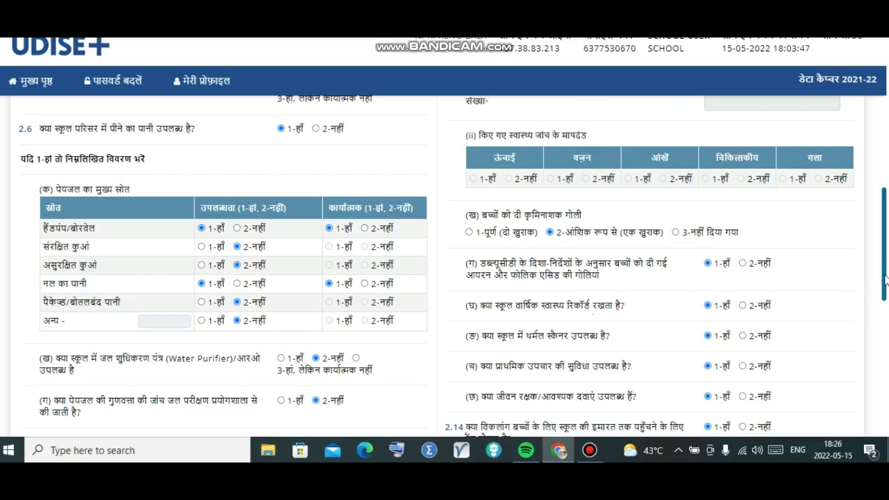
Review the remaining facility answers through item 2.18, then save form 2.5 to 2.18 and go on to form 2.19 to 2.21.
{"action": "scroll", "coordinate": [886, 276], "scroll_direction": "down", "scroll_amount": 5}
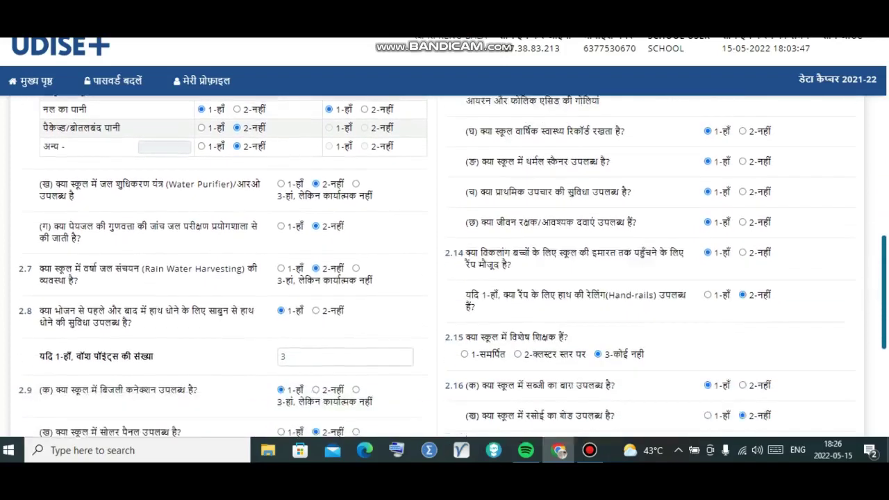
{"action": "scroll", "coordinate": [444, 266], "scroll_direction": "down", "scroll_amount": 1}
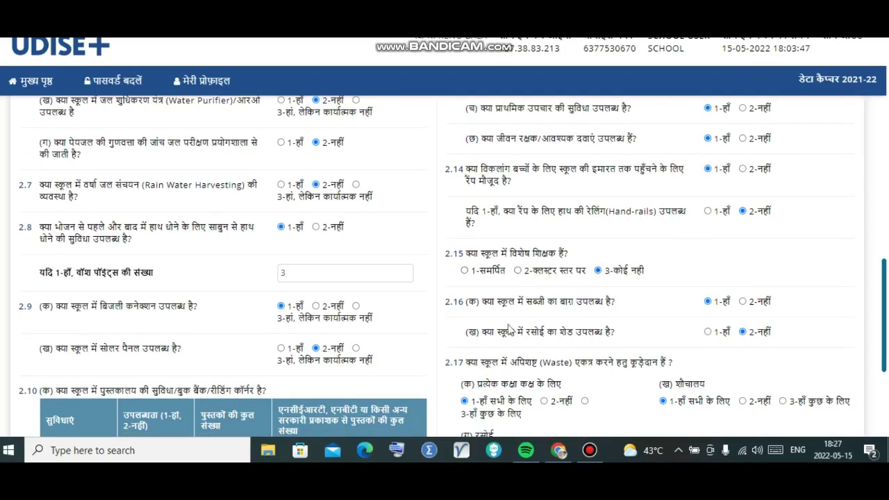
{"action": "scroll", "coordinate": [591, 226], "scroll_direction": "down", "scroll_amount": 3}
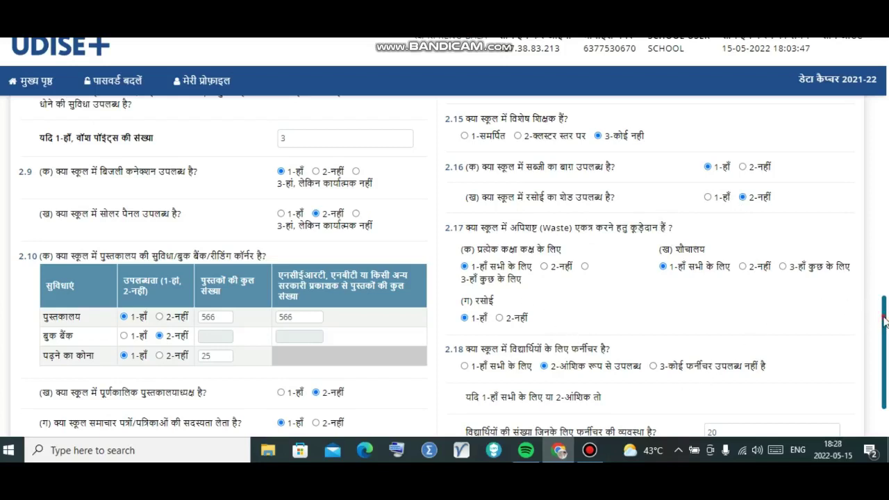
{"action": "left_click_drag", "start_coordinate": [880, 319], "coordinate": [884, 356]}
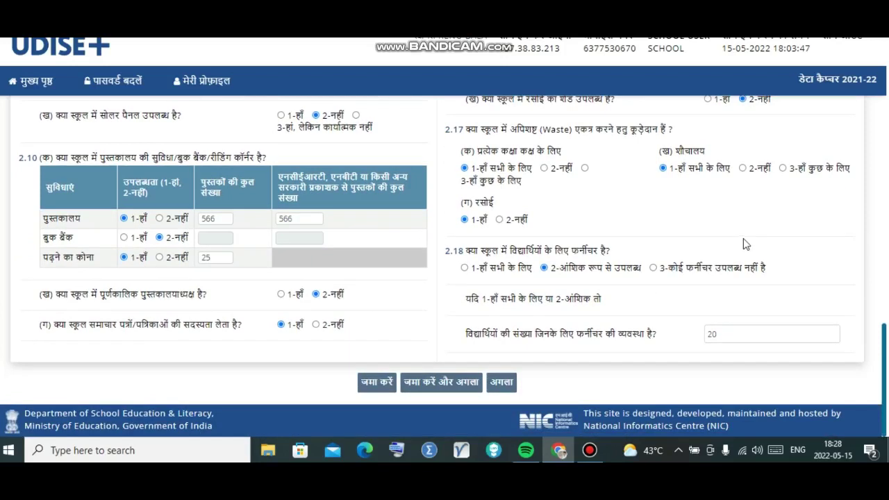
{"action": "left_click", "coordinate": [441, 382]}
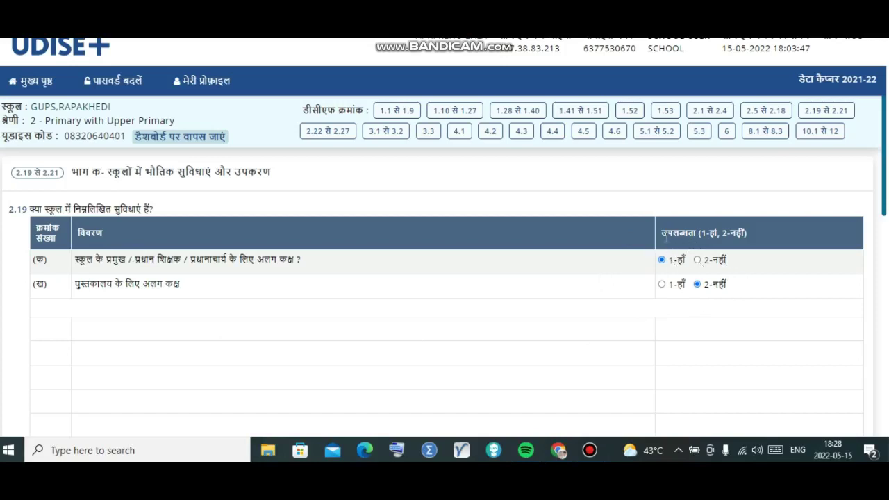
Keep 1-हाँ for the head teacher's separate room in 2.19, review the equipment in 2.21, save and go on to form 2.22 to 2.27.
{"action": "left_click", "coordinate": [661, 259]}
{"action": "scroll", "coordinate": [809, 41], "scroll_direction": "down", "scroll_amount": 10}
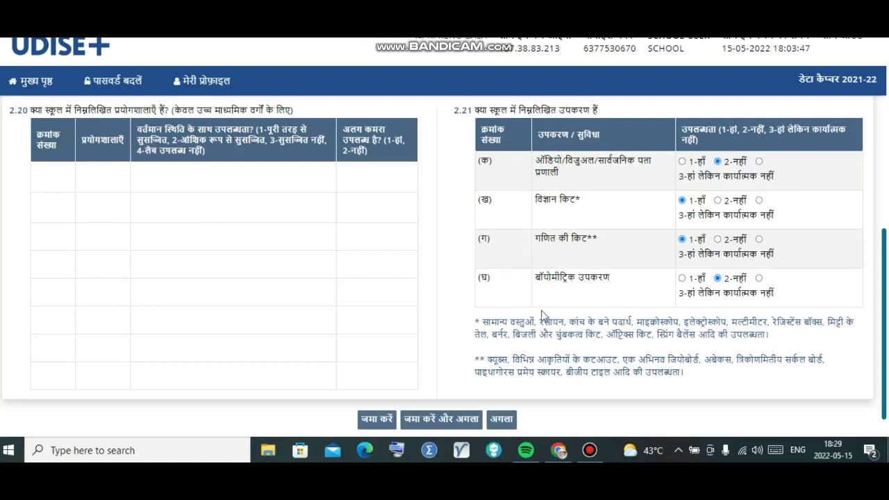
{"action": "left_click", "coordinate": [441, 418]}
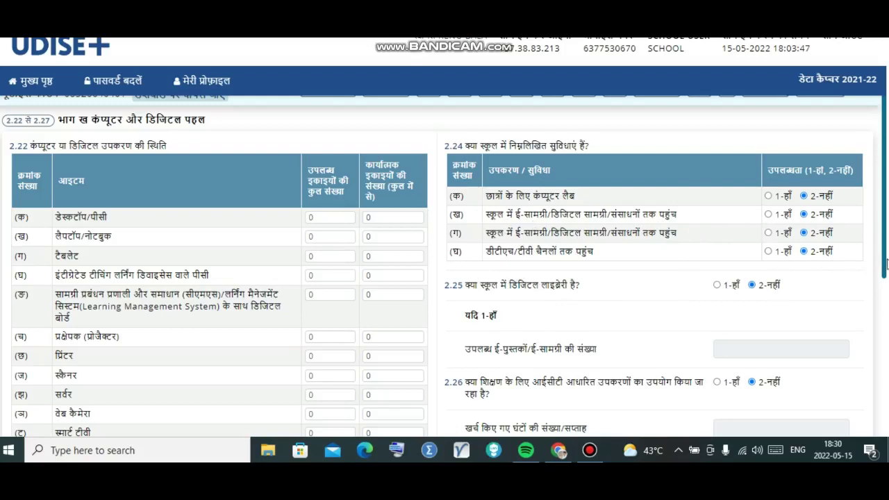
Review the digital equipment and ICT answers in items 2.22 to 2.27, keeping 4-Mobile Phone Internet as the internet type in 2.23.
{"action": "left_click_drag", "start_coordinate": [886, 262], "coordinate": [882, 375]}
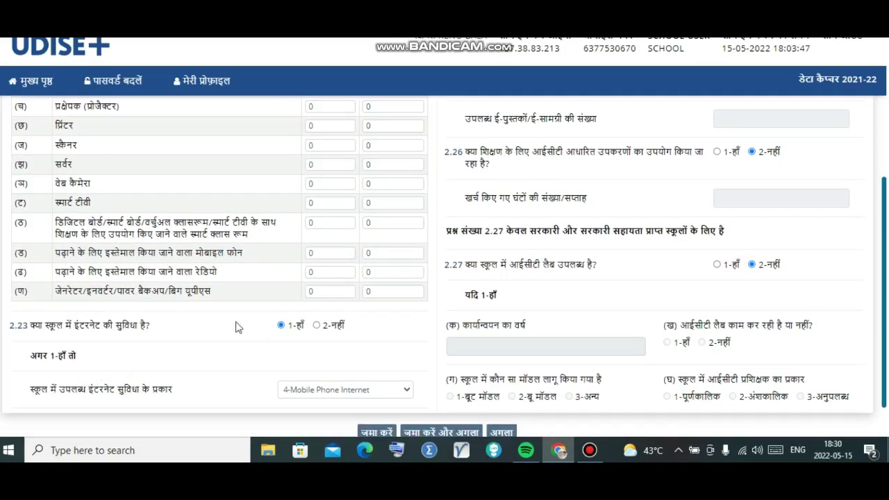
{"action": "left_click", "coordinate": [320, 389]}
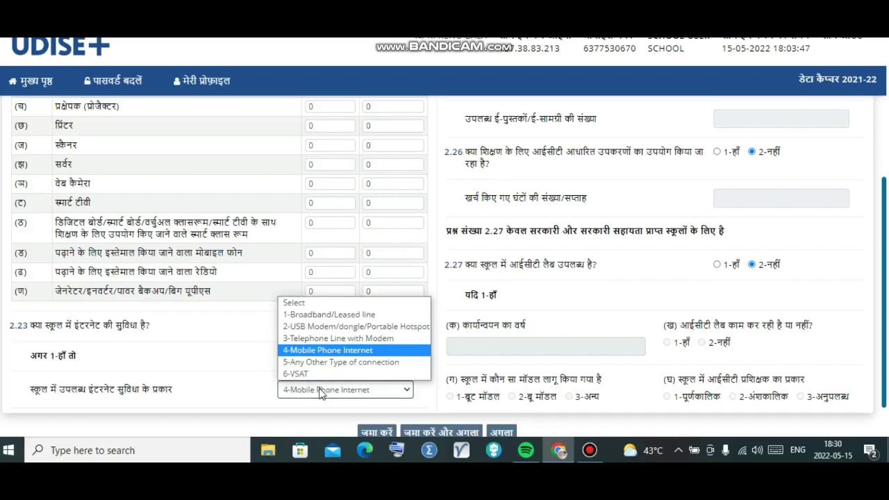
{"action": "left_click", "coordinate": [244, 331]}
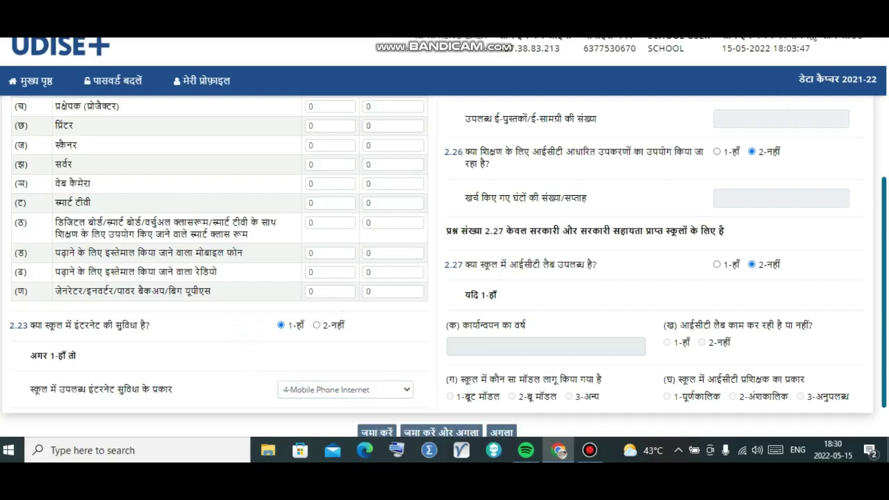
{"action": "scroll", "coordinate": [714, 174], "scroll_direction": "down", "scroll_amount": 1}
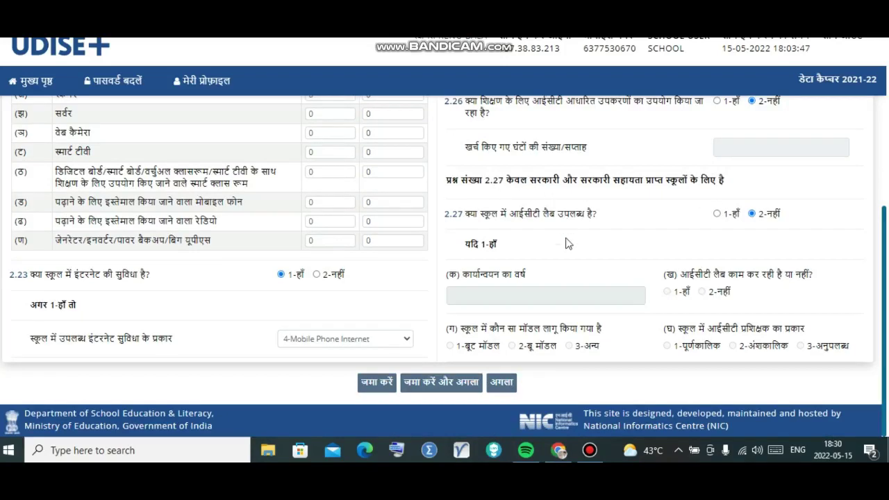
{"action": "scroll", "coordinate": [566, 243], "scroll_direction": "up", "scroll_amount": 5}
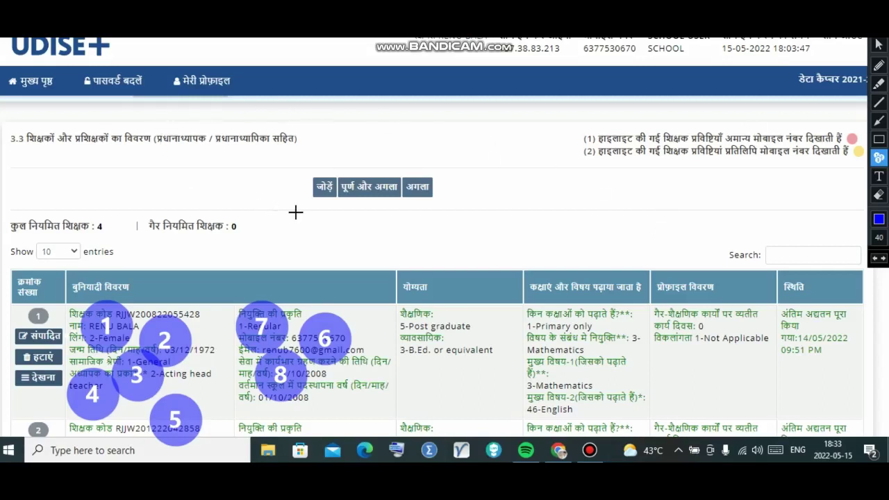
Place numbered marker 9 on the जोड़ें button above the teacher list in form 3.3 and return to the annotation pointer.
{"action": "left_click", "coordinate": [309, 192]}
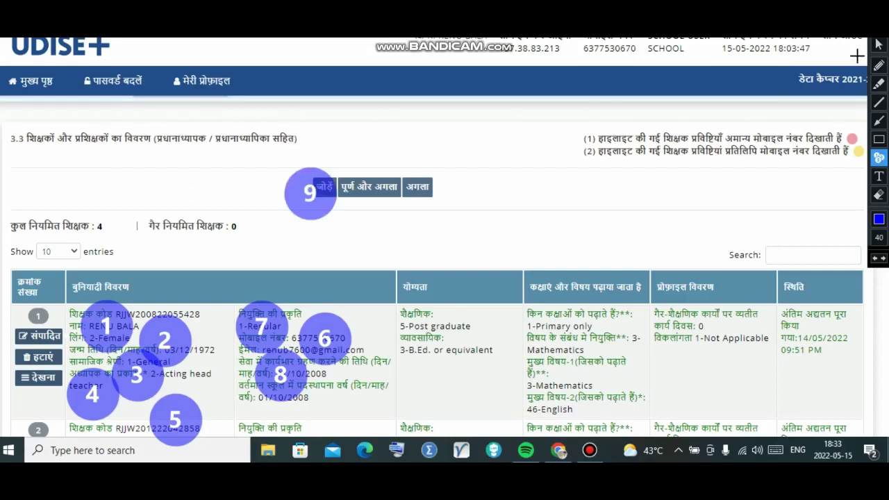
{"action": "left_click", "coordinate": [878, 45]}
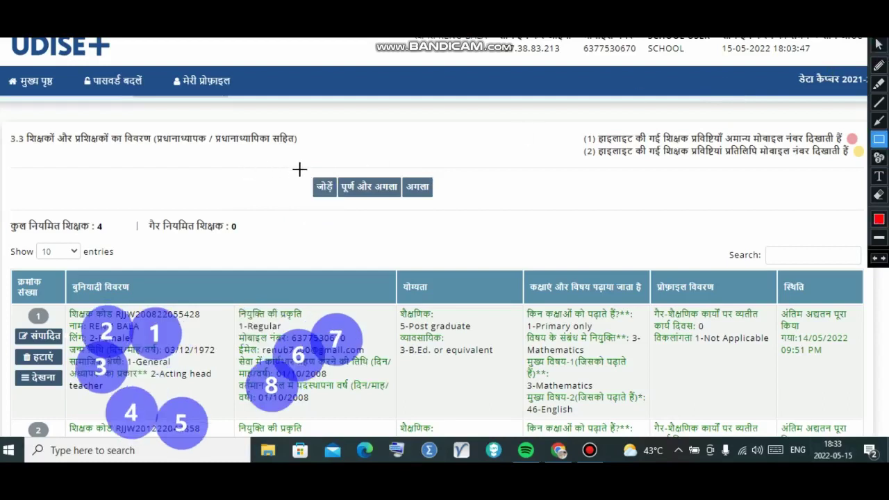
Box in red the buttons above teacher list 3.3, the first teacher's हटाएं, देखना and संपादित buttons, and the regular teacher total.
{"action": "mouse_move", "coordinate": [292, 162]}
{"action": "left_mouse_down"}
{"action": "mouse_move", "coordinate": [308, 205]}
{"action": "mouse_move", "coordinate": [454, 216]}
{"action": "left_mouse_up"}
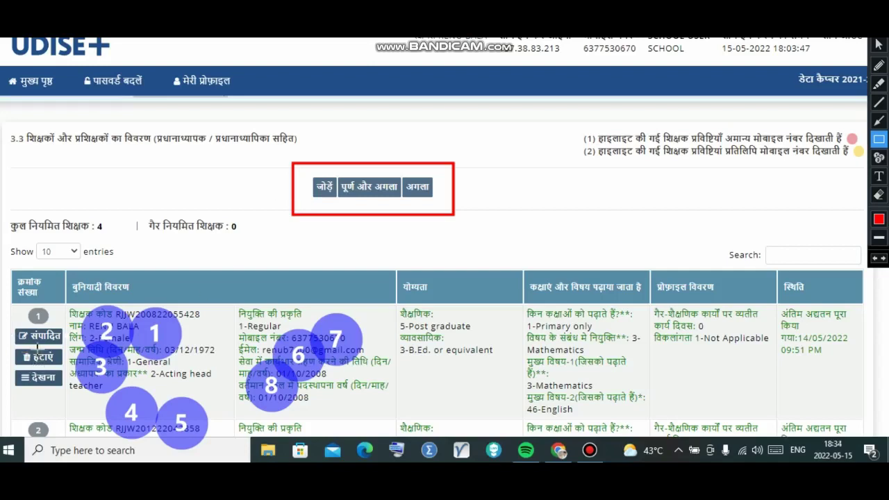
{"action": "mouse_move", "coordinate": [13, 348]}
{"action": "left_mouse_down"}
{"action": "mouse_move", "coordinate": [42, 375]}
{"action": "mouse_move", "coordinate": [67, 365]}
{"action": "left_mouse_up"}
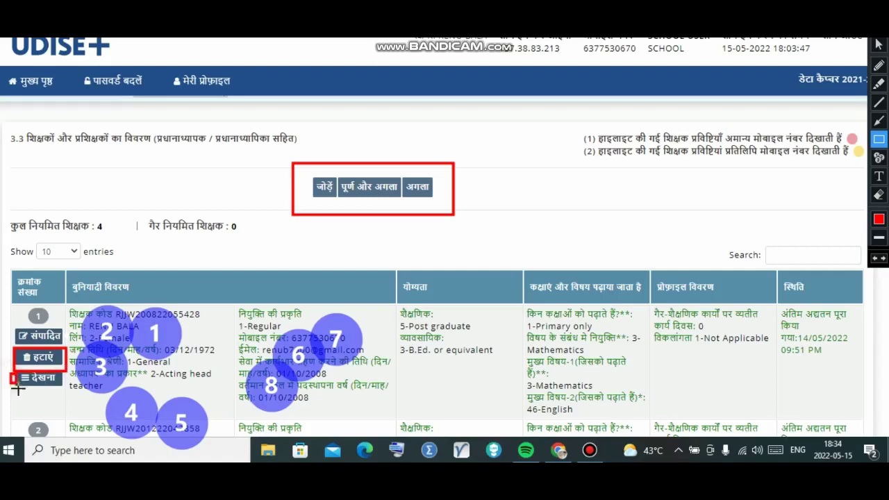
{"action": "left_click_drag", "start_coordinate": [10, 374], "coordinate": [61, 394]}
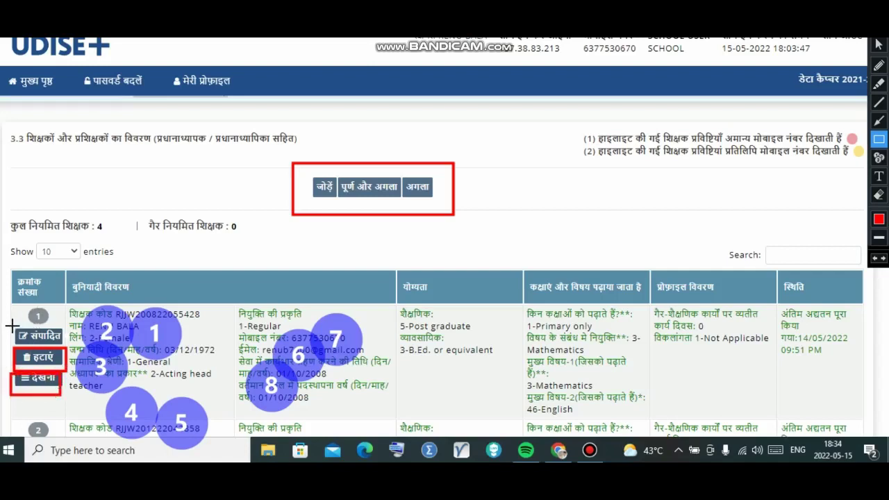
{"action": "mouse_move", "coordinate": [12, 324]}
{"action": "left_mouse_down"}
{"action": "mouse_move", "coordinate": [38, 345]}
{"action": "mouse_move", "coordinate": [67, 347]}
{"action": "left_mouse_up"}
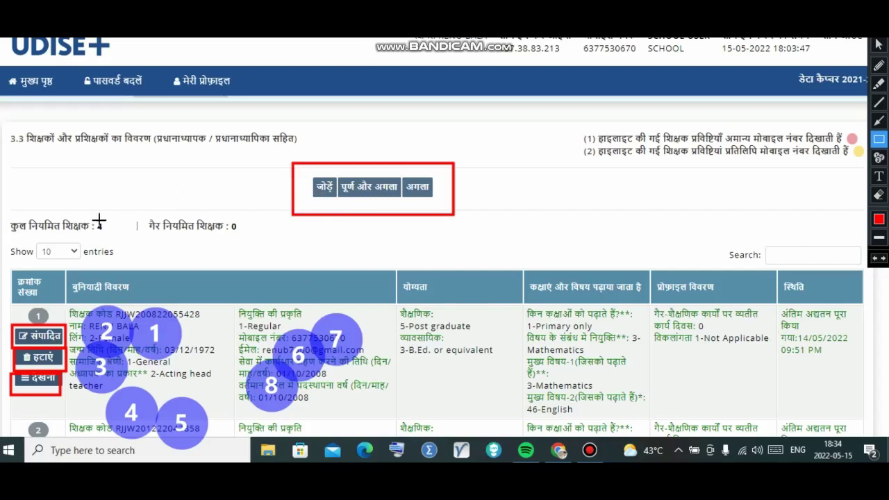
{"action": "mouse_move", "coordinate": [10, 207]}
{"action": "left_mouse_down"}
{"action": "mouse_move", "coordinate": [88, 242]}
{"action": "mouse_move", "coordinate": [116, 243]}
{"action": "left_mouse_up"}
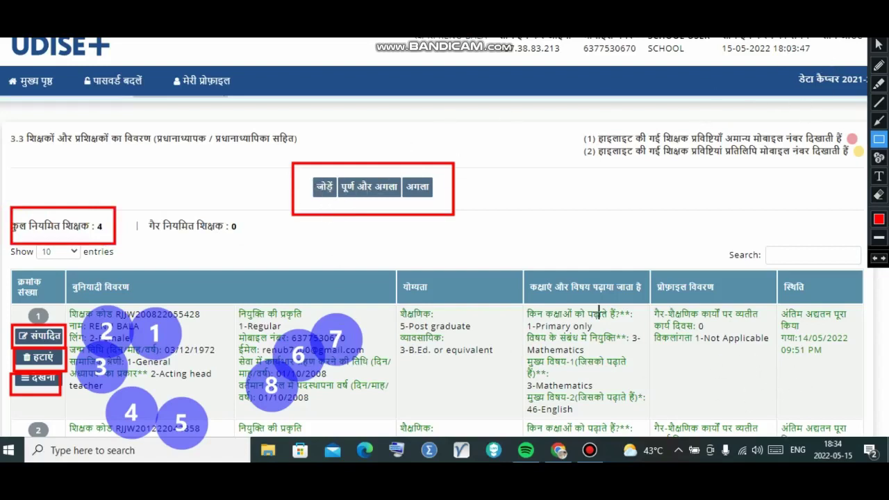
{"action": "left_click", "coordinate": [878, 44]}
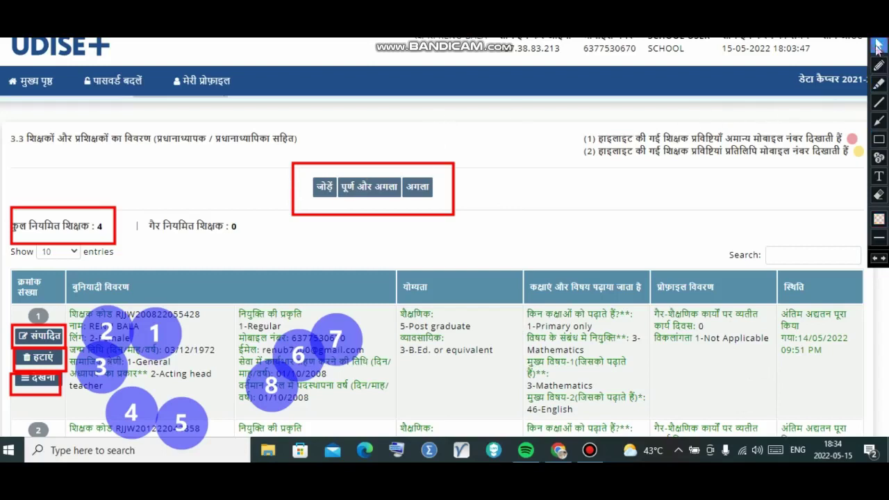
Choose जोड़ें in form 3.3, open the first teacher's record for editing and review the teacher details in items 3 to 24.
{"action": "left_click", "coordinate": [324, 194]}
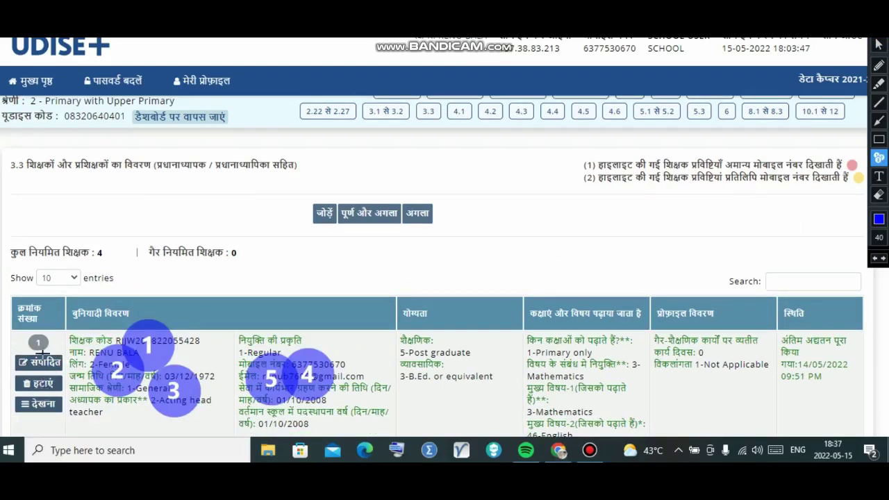
{"action": "left_click", "coordinate": [41, 378]}
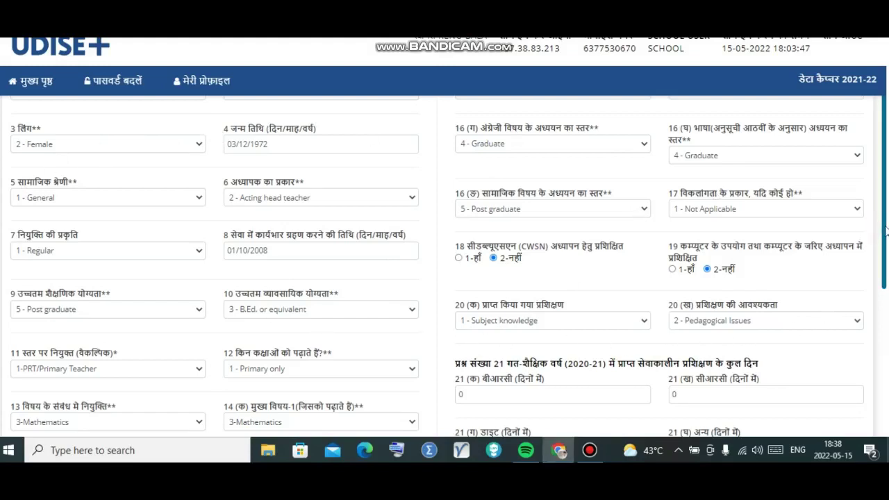
{"action": "left_click_drag", "start_coordinate": [885, 231], "coordinate": [885, 286]}
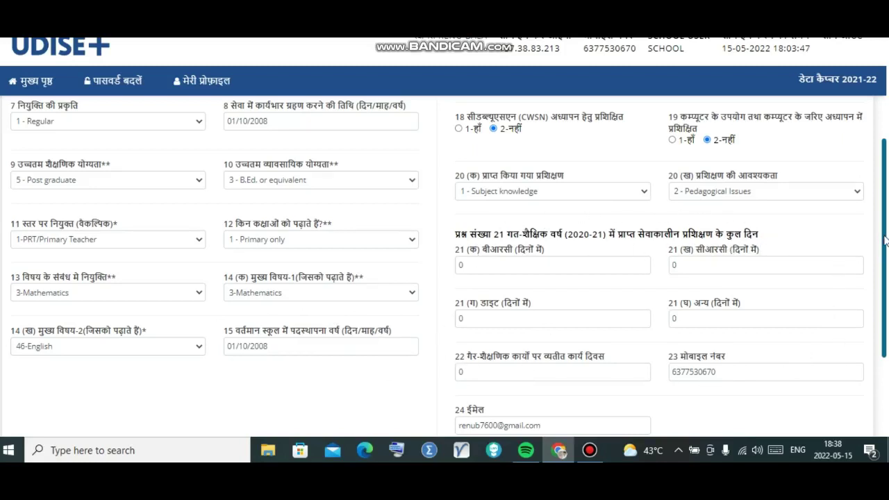
{"action": "left_click_drag", "start_coordinate": [883, 239], "coordinate": [879, 219]}
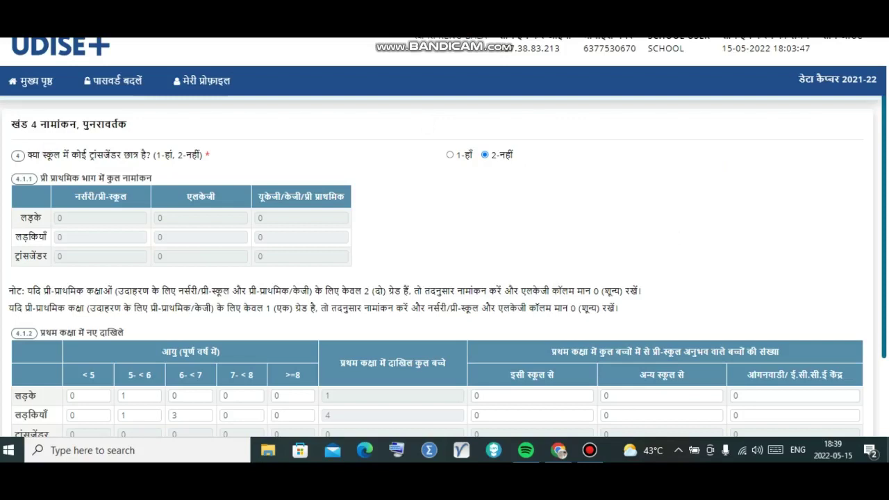
Review the pre-primary enrolment and Class I admissions in 4.1, and go on to form 4.2 without saving to look over its tables.
{"action": "scroll", "coordinate": [884, 236], "scroll_direction": "down", "scroll_amount": 2}
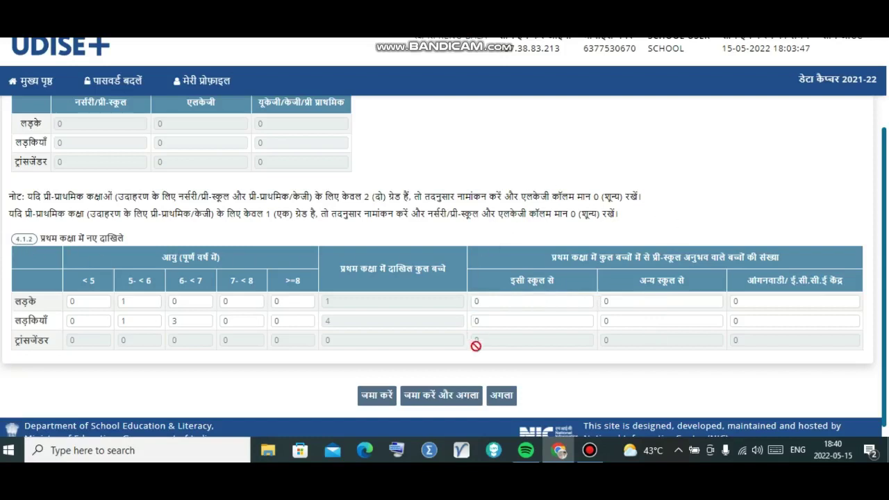
{"action": "left_click", "coordinate": [501, 396]}
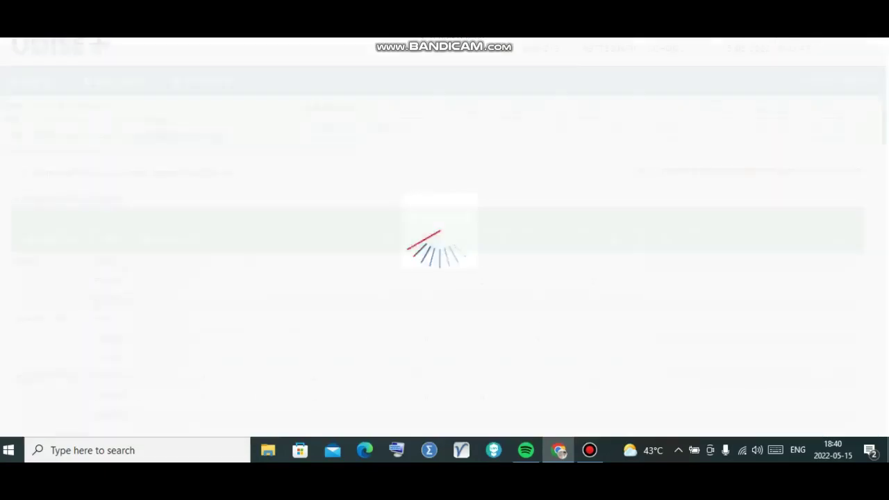
{"action": "scroll", "coordinate": [768, 146], "scroll_direction": "down", "scroll_amount": 10}
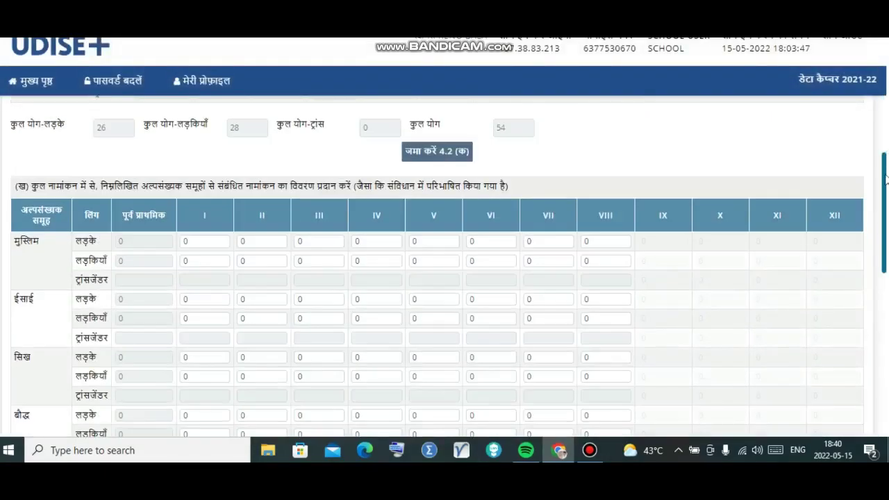
{"action": "left_click_drag", "start_coordinate": [884, 173], "coordinate": [883, 122]}
{"action": "scroll", "coordinate": [886, 75], "scroll_direction": "up", "scroll_amount": 2}
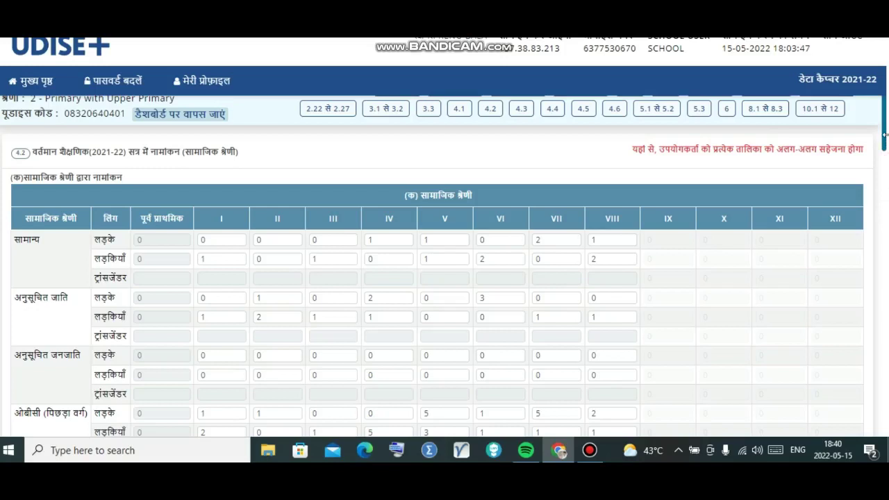
Box in red the heading of form 4.2 on 2021-22 enrolment by social category and return to the annotation pointer.
{"action": "scroll", "coordinate": [885, 134], "scroll_direction": "down", "scroll_amount": 2}
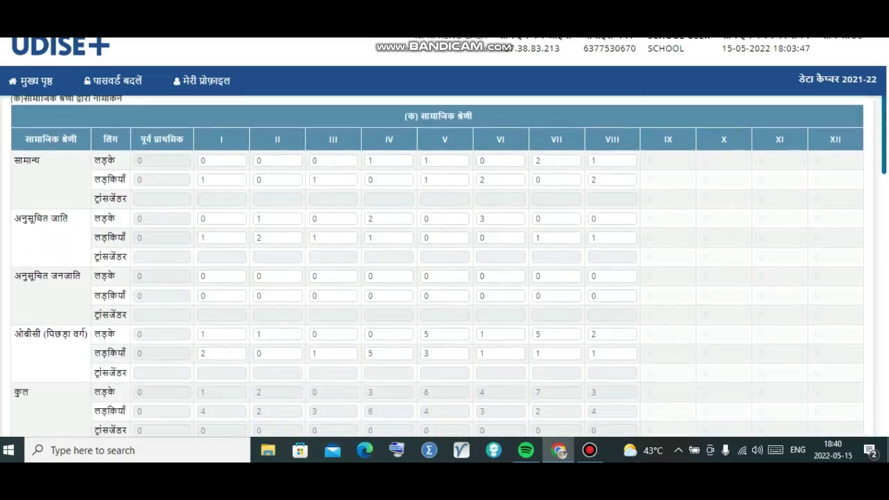
{"action": "scroll", "coordinate": [444, 266], "scroll_direction": "up", "scroll_amount": 1}
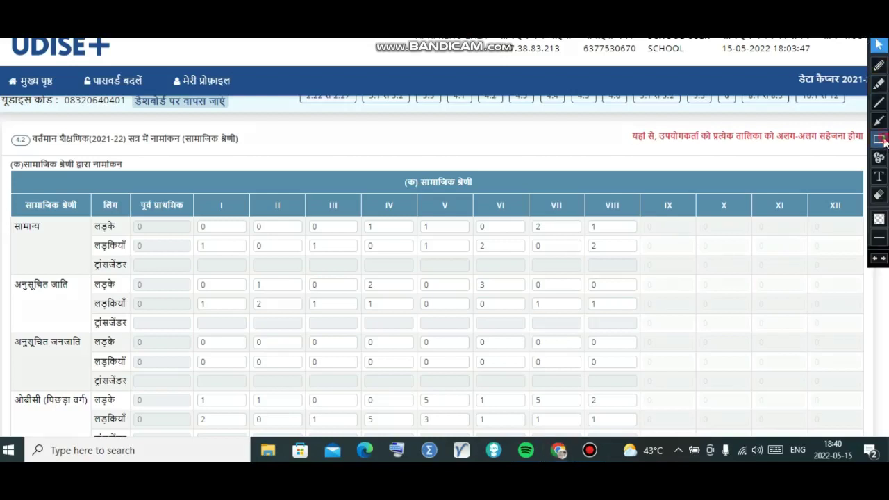
{"action": "left_click", "coordinate": [878, 139]}
{"action": "mouse_move", "coordinate": [25, 131]}
{"action": "left_mouse_down"}
{"action": "mouse_move", "coordinate": [152, 155]}
{"action": "mouse_move", "coordinate": [249, 156]}
{"action": "left_mouse_up"}
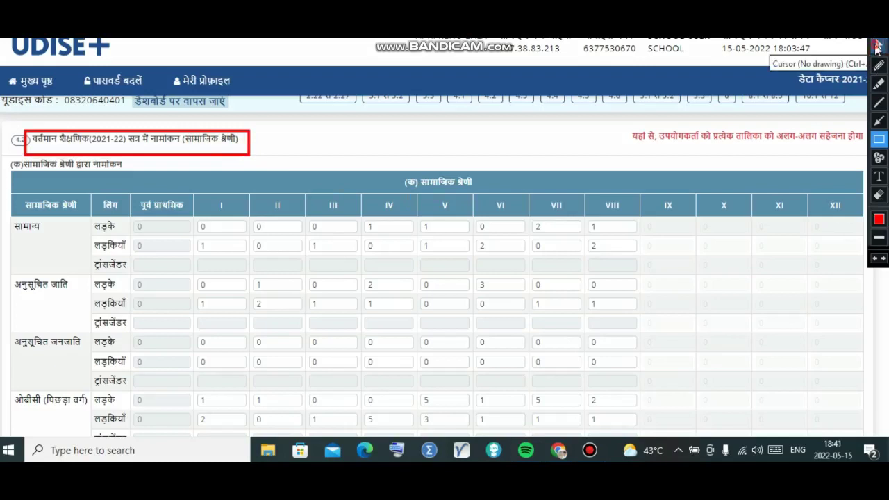
{"action": "left_click", "coordinate": [880, 45]}
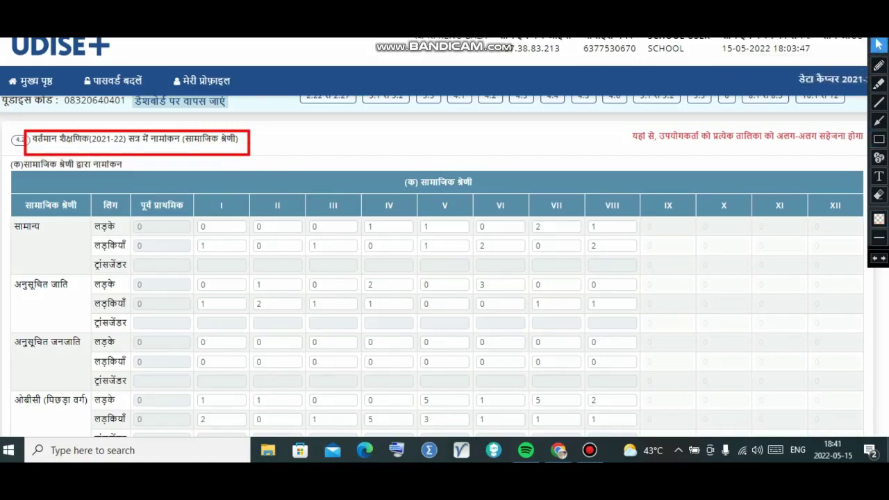
Review the enrolment by social category in 4.2 (क) and by minority group in 4.2 (ख), down to part (ग).
{"action": "scroll", "coordinate": [444, 277], "scroll_direction": "down", "scroll_amount": 5}
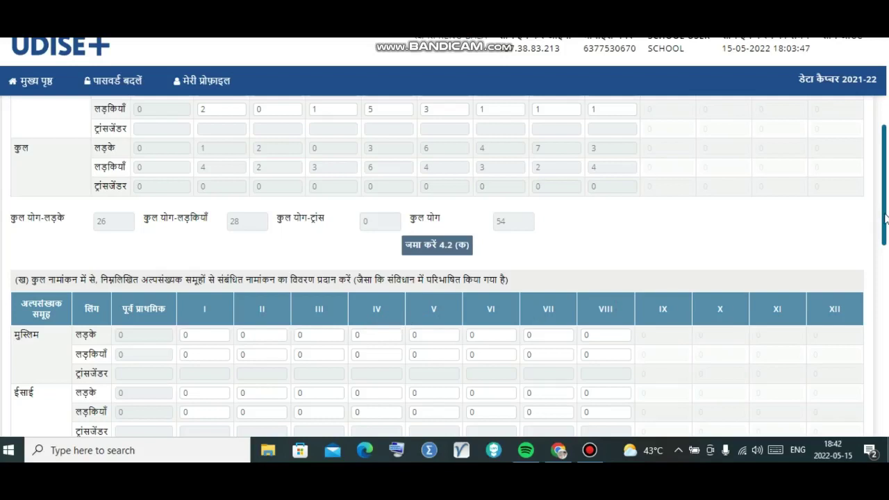
{"action": "left_click_drag", "start_coordinate": [885, 219], "coordinate": [885, 292]}
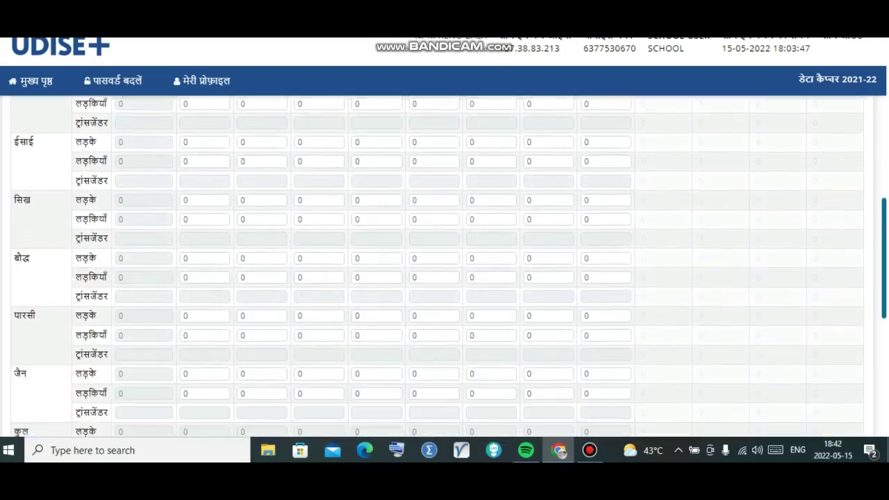
{"action": "scroll", "coordinate": [445, 264], "scroll_direction": "down", "scroll_amount": 3}
{"action": "scroll", "coordinate": [631, 318], "scroll_direction": "up", "scroll_amount": 1}
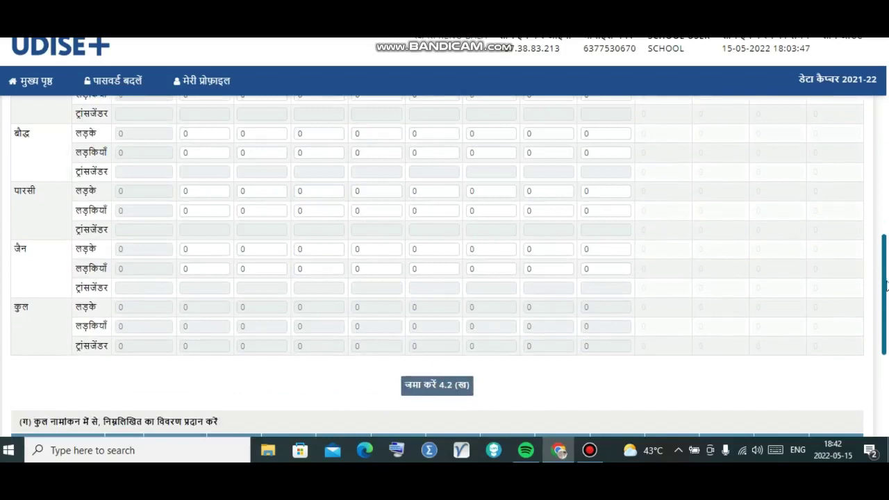
{"action": "scroll", "coordinate": [883, 281], "scroll_direction": "down", "scroll_amount": 3}
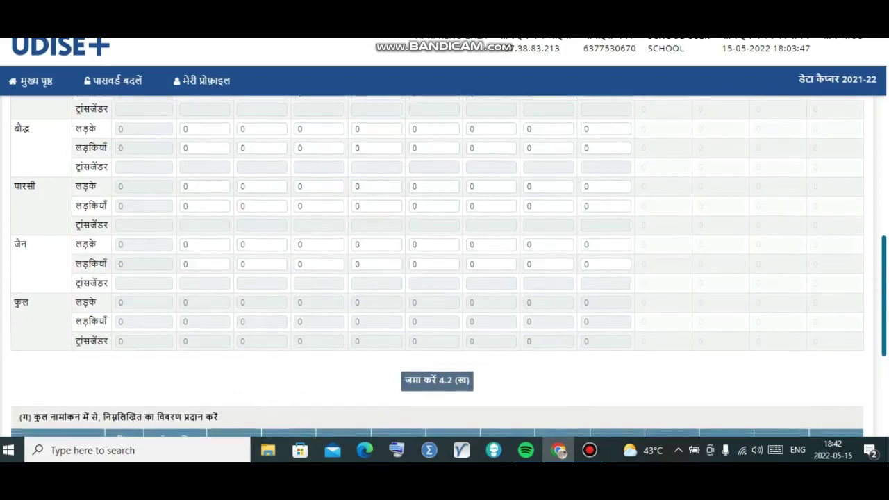
{"action": "scroll", "coordinate": [445, 264], "scroll_direction": "down", "scroll_amount": 1}
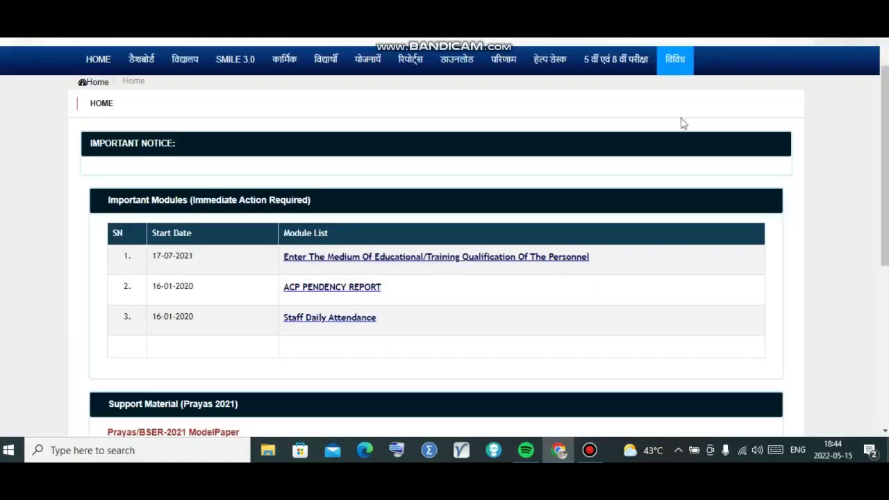
Open the Enrollment page of the school dashboard in Shala Darpan and check the 2021-22 class-wise enrolment by category and gender.
{"action": "left_click", "coordinate": [142, 62]}
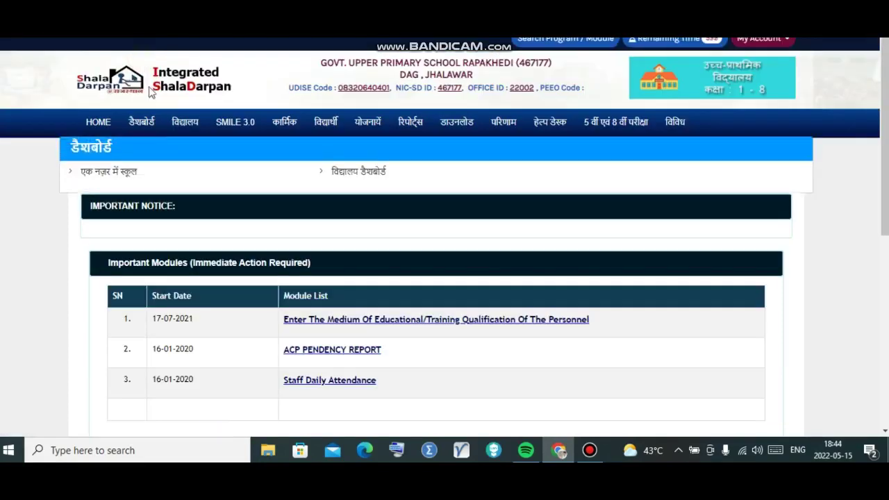
{"action": "left_click", "coordinate": [368, 177]}
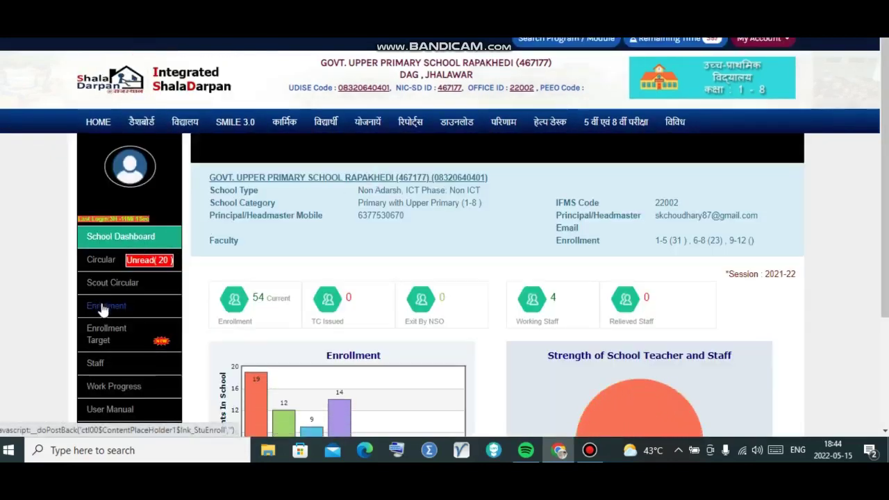
{"action": "left_click", "coordinate": [102, 307]}
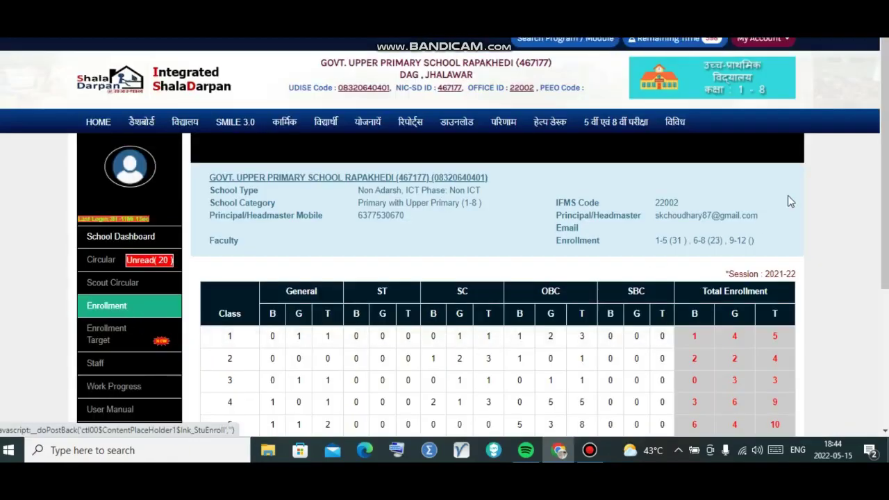
{"action": "left_click_drag", "start_coordinate": [884, 194], "coordinate": [883, 318]}
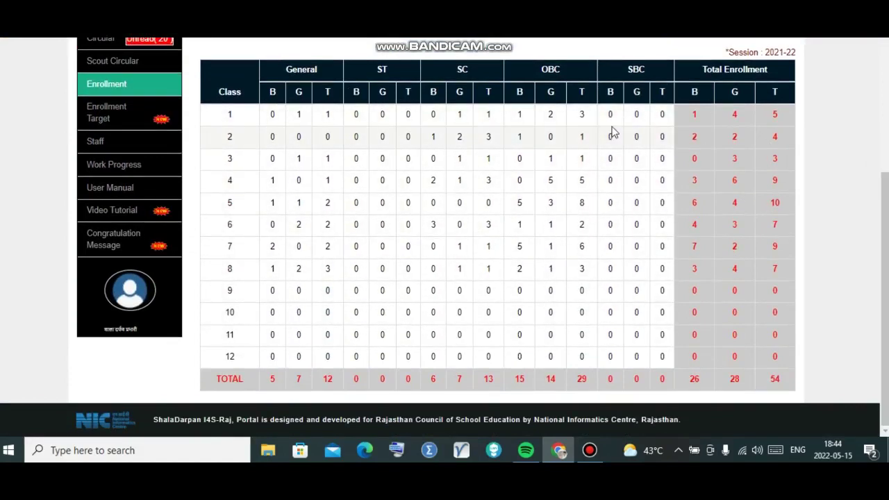
{"action": "left_click", "coordinate": [805, 38]}
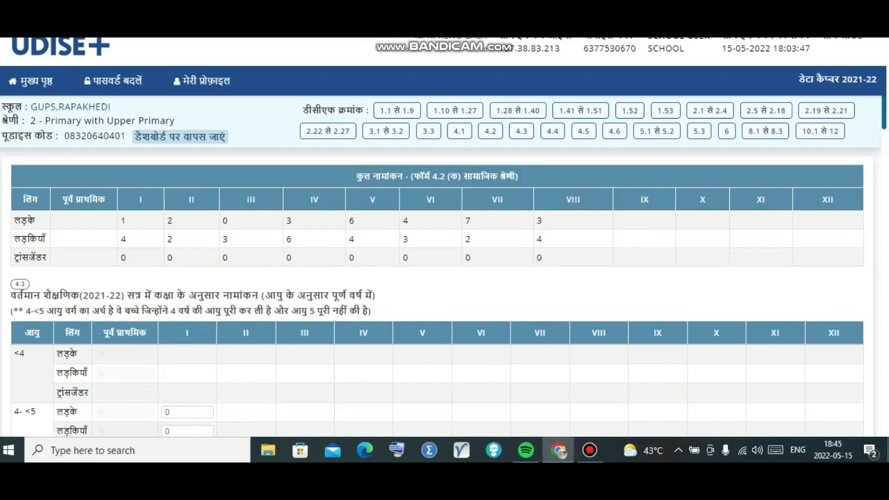
Review the 2021-22 class-wise enrolment by age in form 4.3, covering boys and girls in every age group.
{"action": "mouse_move", "coordinate": [883, 125]}
{"action": "left_mouse_down"}
{"action": "mouse_move", "coordinate": [885, 162]}
{"action": "mouse_move", "coordinate": [885, 125]}
{"action": "left_mouse_up"}
{"action": "scroll", "coordinate": [445, 266], "scroll_direction": "down", "scroll_amount": 3}
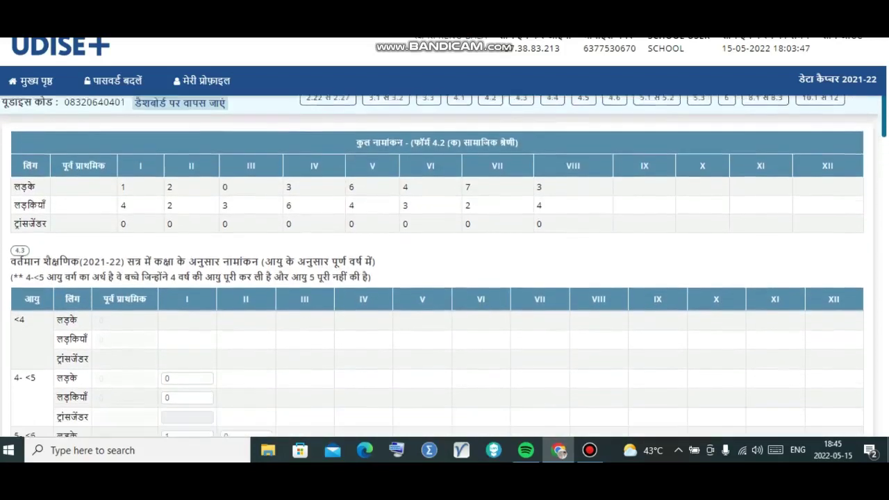
{"action": "scroll", "coordinate": [445, 266], "scroll_direction": "down", "scroll_amount": 1}
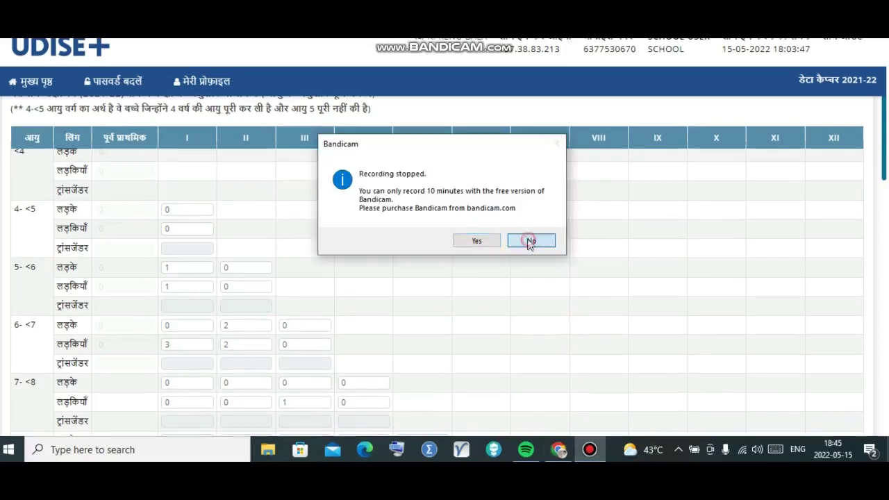
{"action": "left_click", "coordinate": [530, 240]}
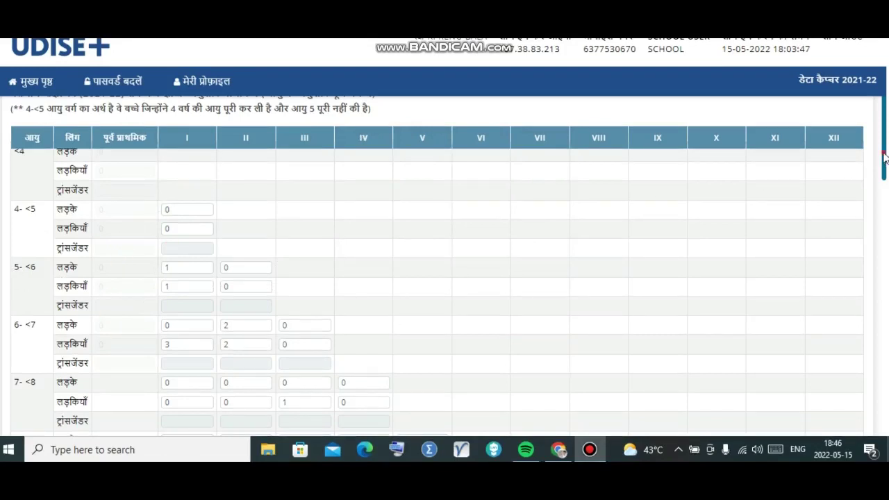
{"action": "scroll", "coordinate": [884, 159], "scroll_direction": "down", "scroll_amount": 3}
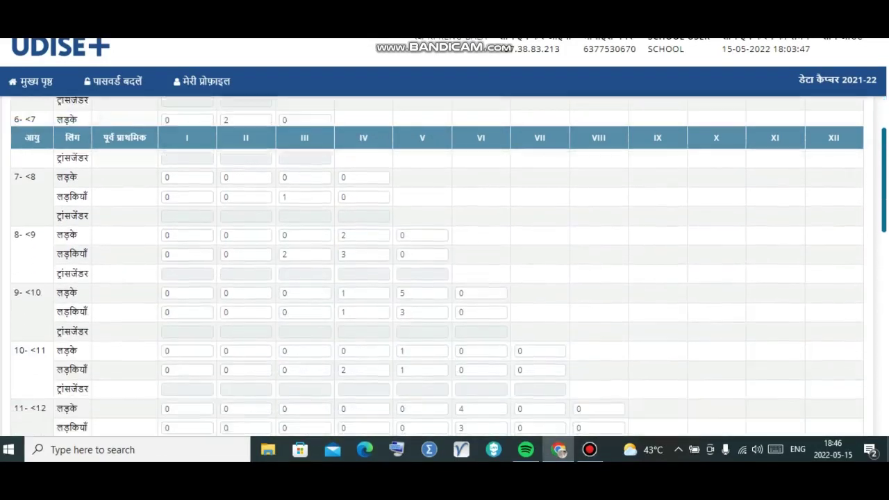
{"action": "scroll", "coordinate": [449, 266], "scroll_direction": "down", "scroll_amount": 1}
{"action": "scroll", "coordinate": [449, 266], "scroll_direction": "up", "scroll_amount": 1}
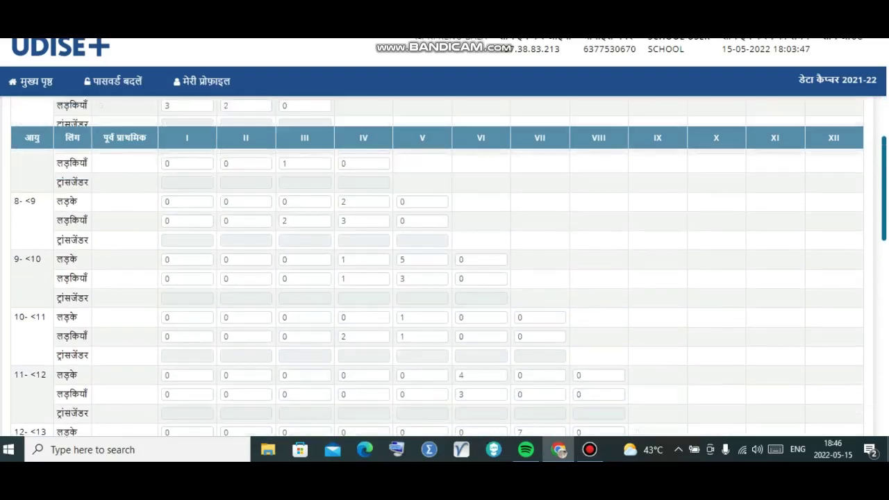
{"action": "scroll", "coordinate": [728, 289], "scroll_direction": "down", "scroll_amount": 2}
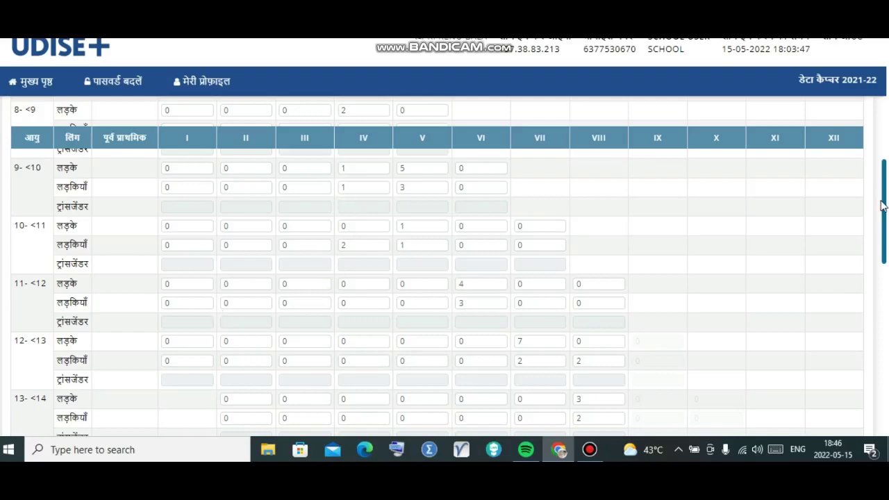
{"action": "left_click_drag", "start_coordinate": [885, 201], "coordinate": [885, 156]}
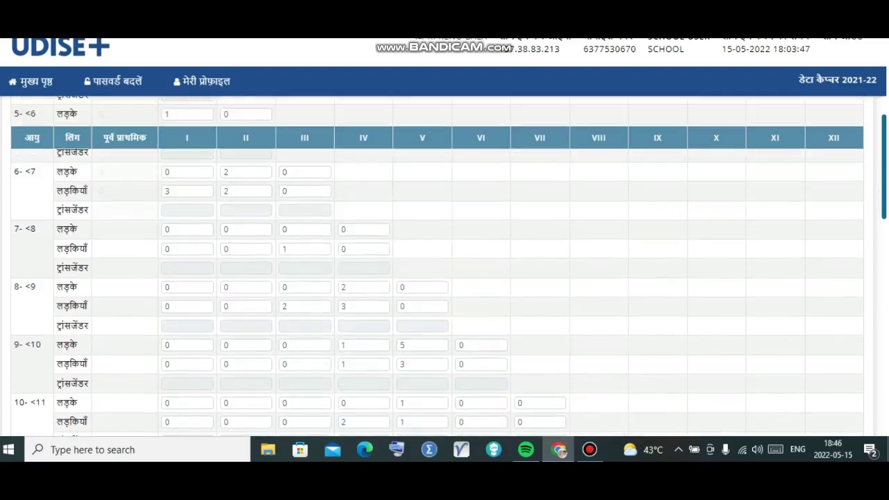
{"action": "scroll", "coordinate": [865, 224], "scroll_direction": "down", "scroll_amount": 10}
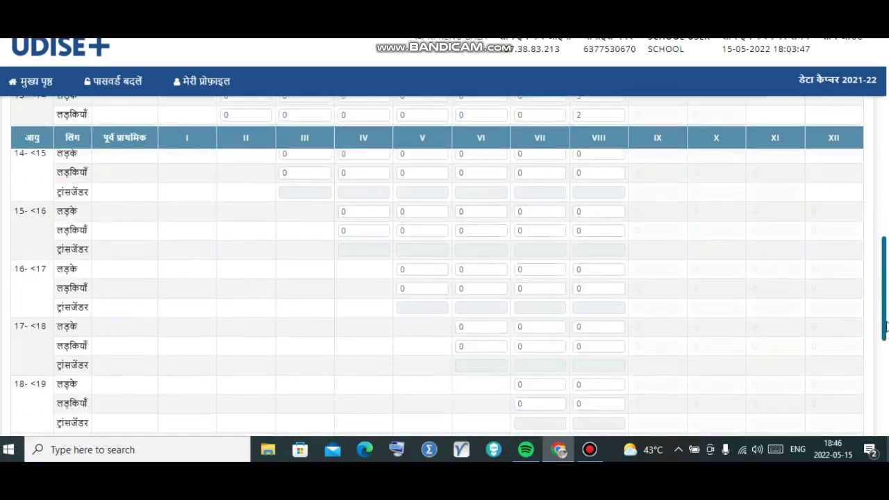
{"action": "scroll", "coordinate": [861, 218], "scroll_direction": "up", "scroll_amount": 6}
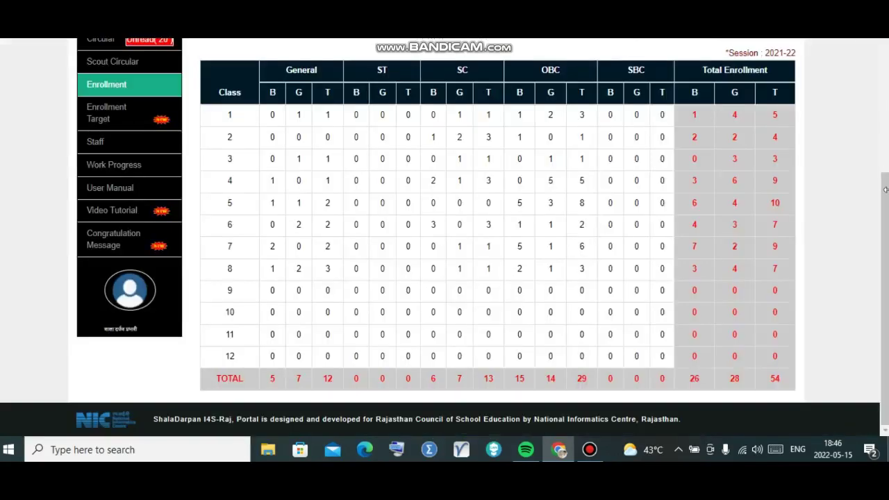
Show the डाउनलोड options in Shala Darpan and box the विद्यार्थी विवरण डेटा entry in red.
{"action": "left_click_drag", "start_coordinate": [886, 187], "coordinate": [886, 83]}
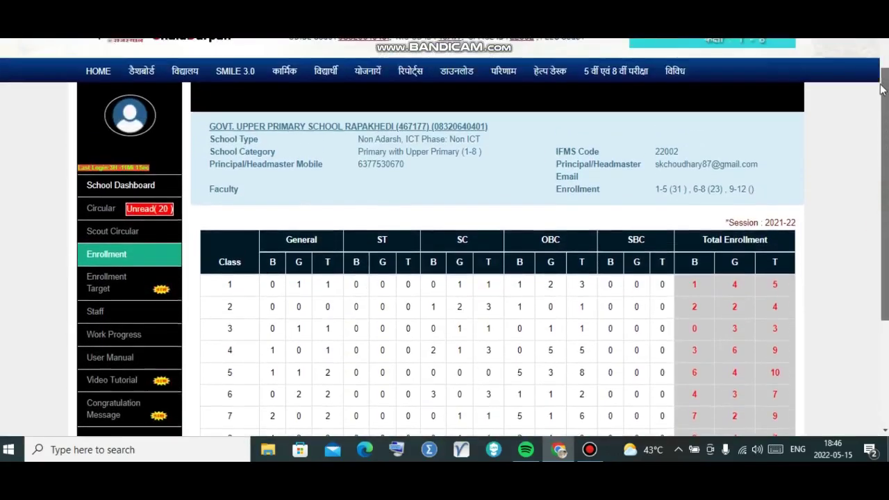
{"action": "left_click", "coordinate": [458, 82]}
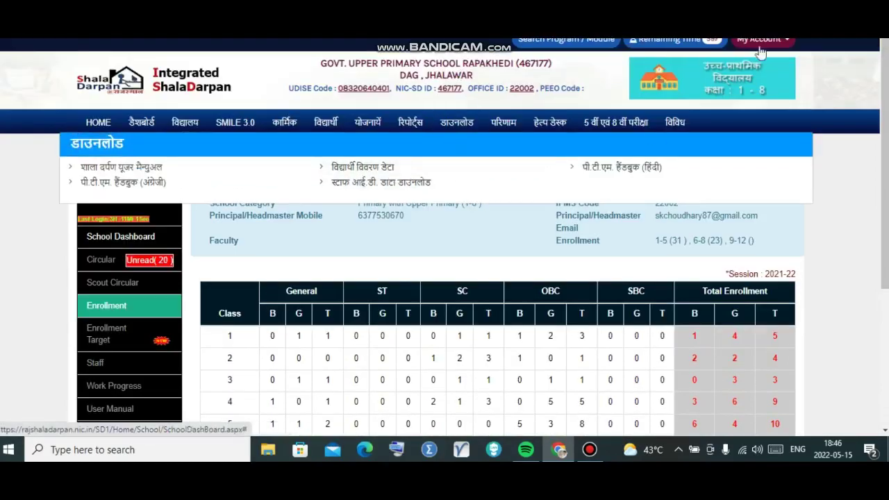
{"action": "mouse_move", "coordinate": [879, 65]}
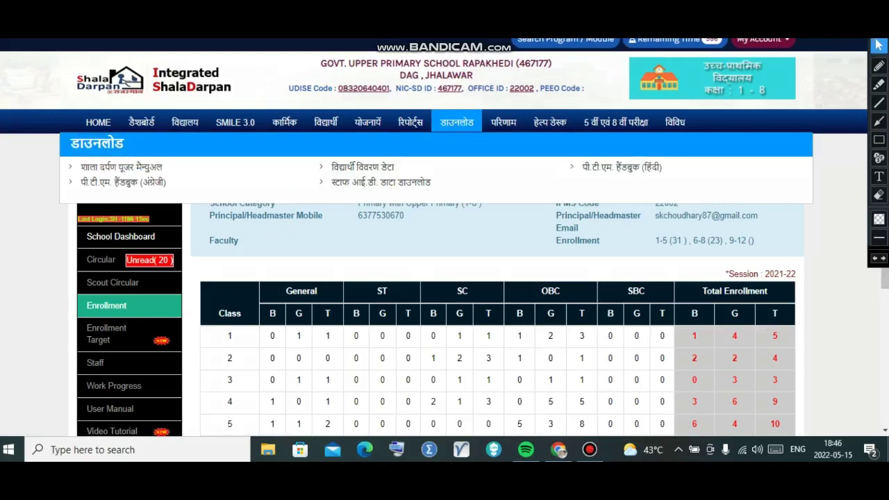
{"action": "left_click", "coordinate": [879, 140]}
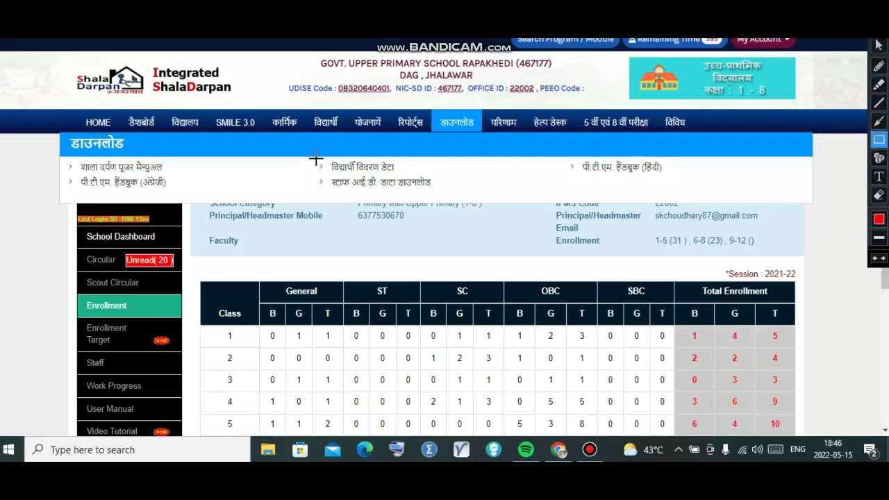
{"action": "mouse_move", "coordinate": [314, 158]}
{"action": "left_mouse_down"}
{"action": "mouse_move", "coordinate": [325, 174]}
{"action": "mouse_move", "coordinate": [410, 179]}
{"action": "left_mouse_up"}
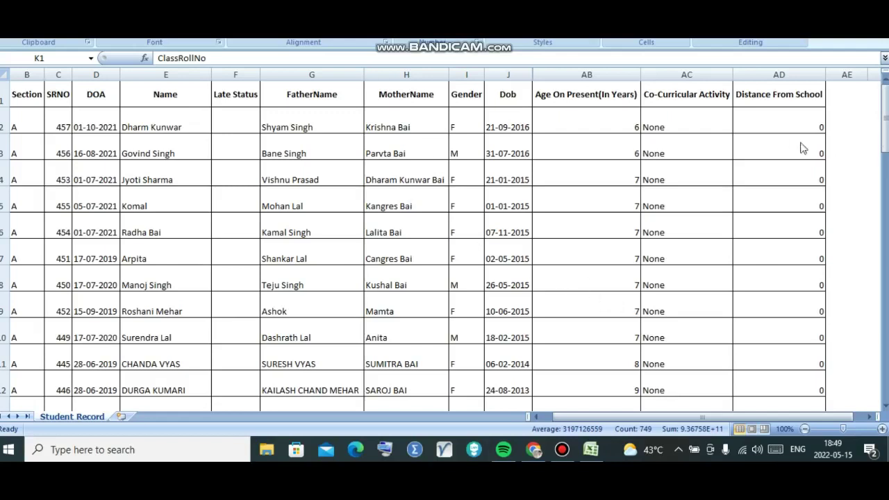
Add filters to the header row of the downloaded Student Record sheet in Excel.
{"action": "left_click", "coordinate": [885, 119]}
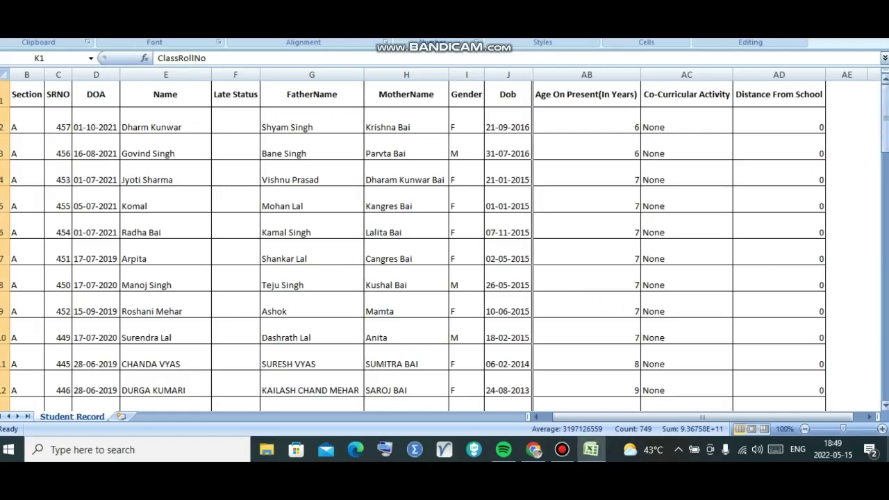
{"action": "left_click", "coordinate": [885, 142]}
{"action": "left_click", "coordinate": [4, 97]}
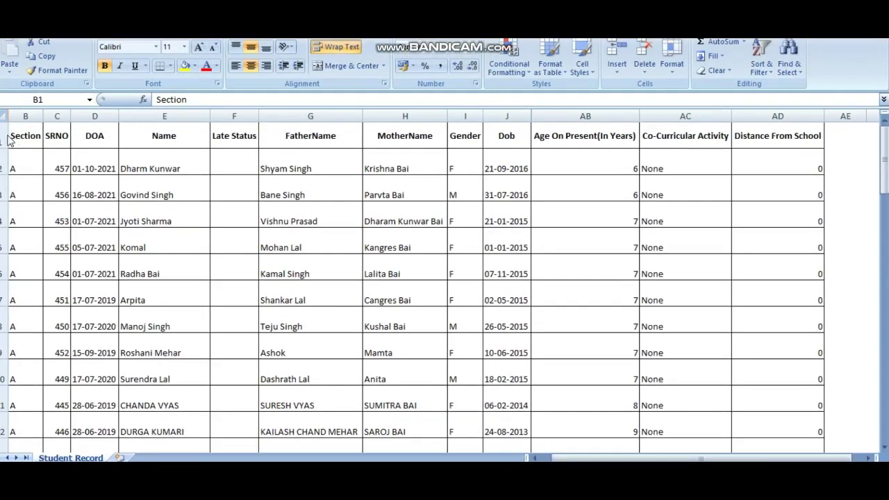
{"action": "left_click", "coordinate": [3, 137]}
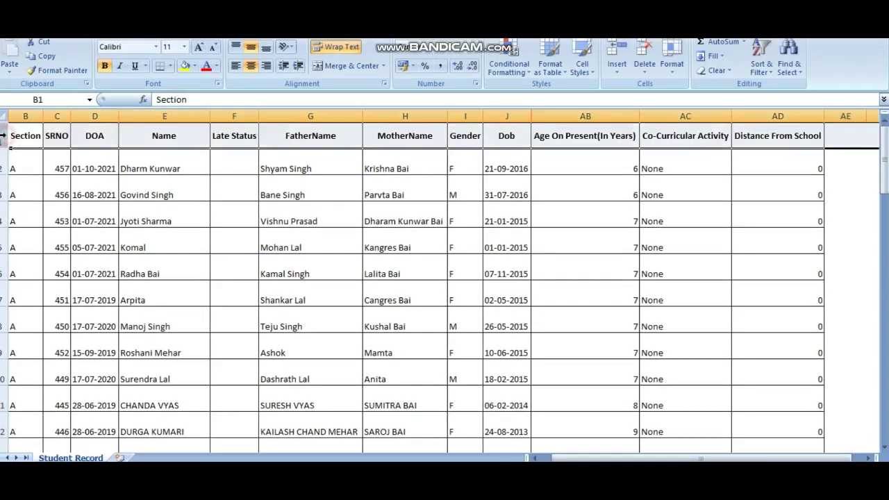
{"action": "left_click", "coordinate": [761, 63]}
{"action": "left_click", "coordinate": [779, 131]}
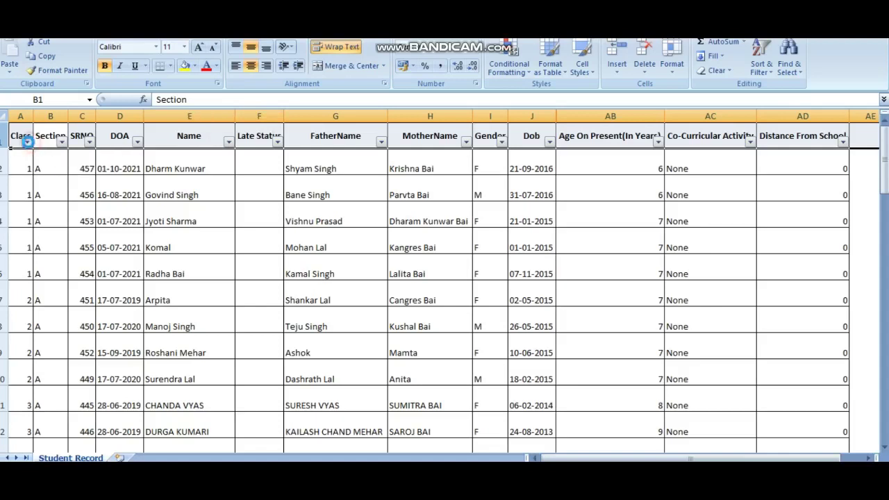
Filter the student records to Class 1 and Gender M.
{"action": "left_click", "coordinate": [26, 142]}
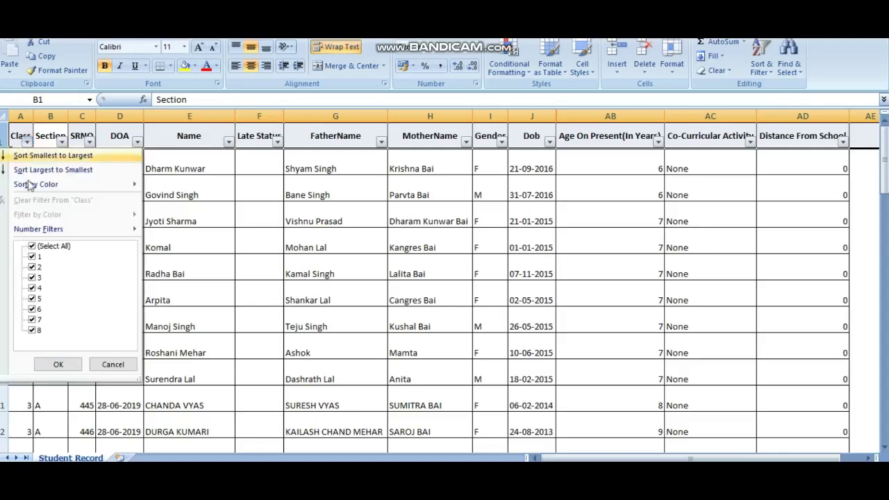
{"action": "left_click", "coordinate": [32, 247]}
{"action": "left_click", "coordinate": [32, 256]}
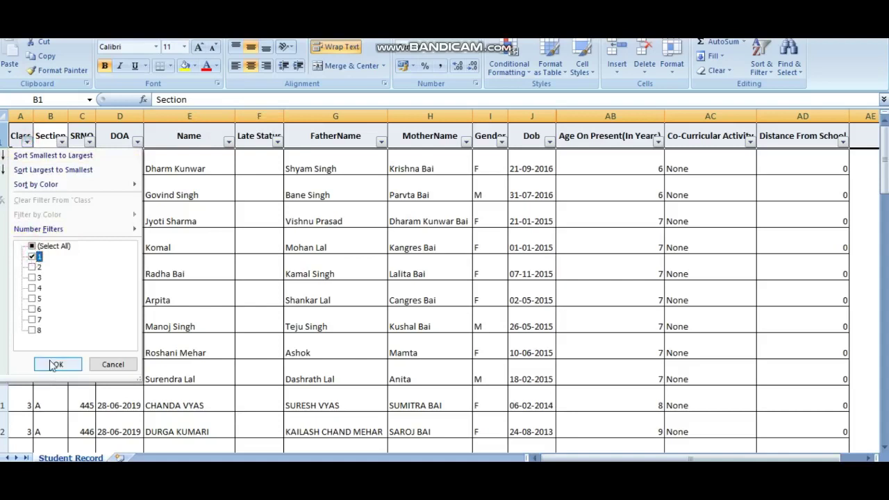
{"action": "left_click", "coordinate": [55, 364]}
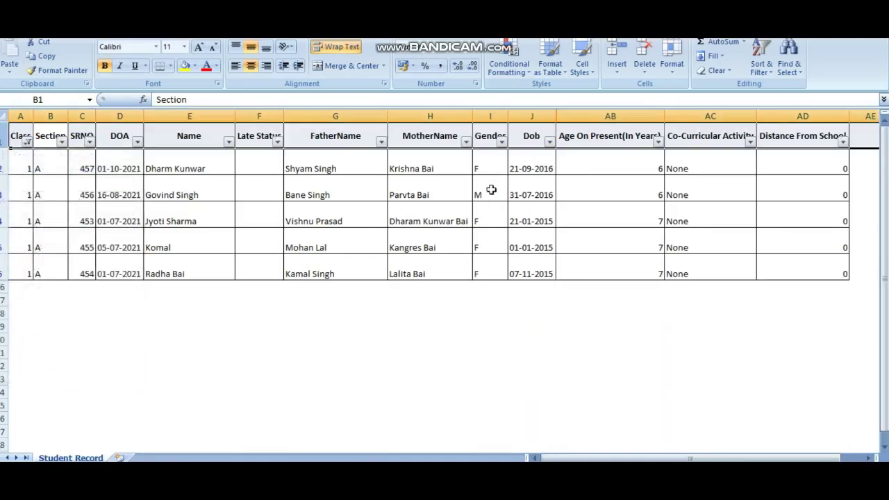
{"action": "left_click", "coordinate": [500, 142]}
{"action": "left_click", "coordinate": [396, 246]}
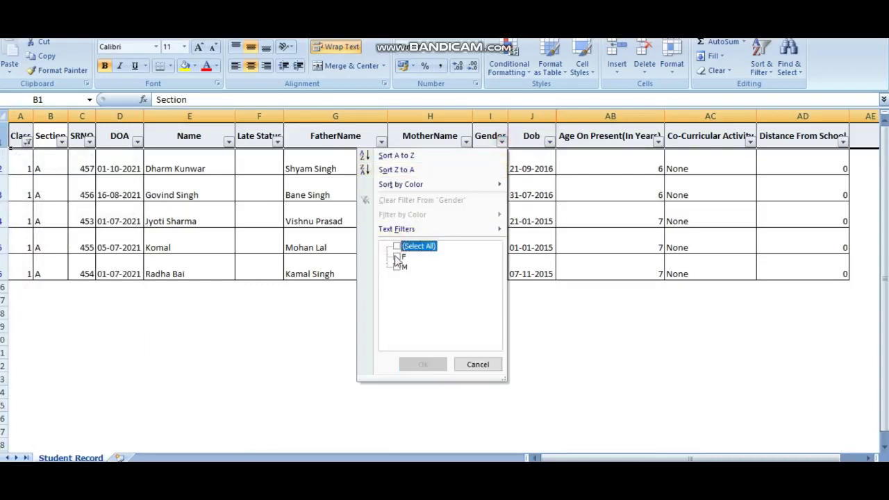
{"action": "left_click", "coordinate": [397, 267]}
{"action": "left_click", "coordinate": [419, 364]}
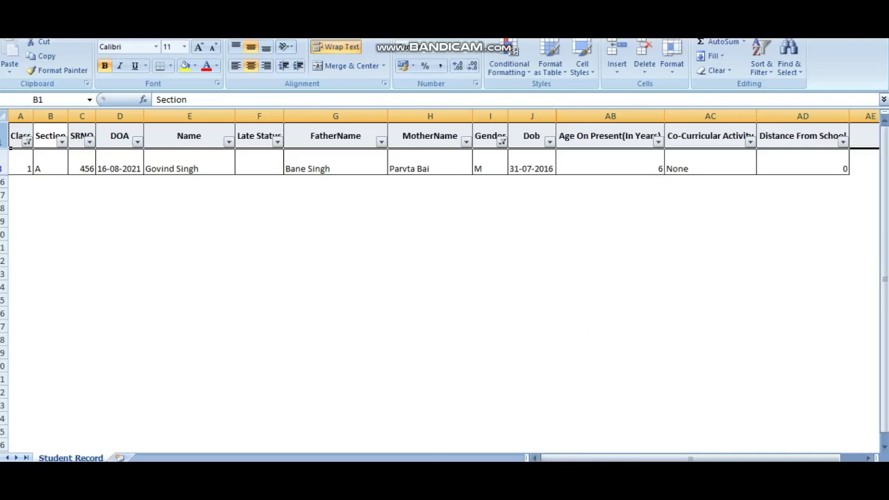
Switch to UDISE+ to check the Class I boys' age entries in form 4.3, and return to the Excel student records.
{"action": "mouse_move", "coordinate": [531, 458]}
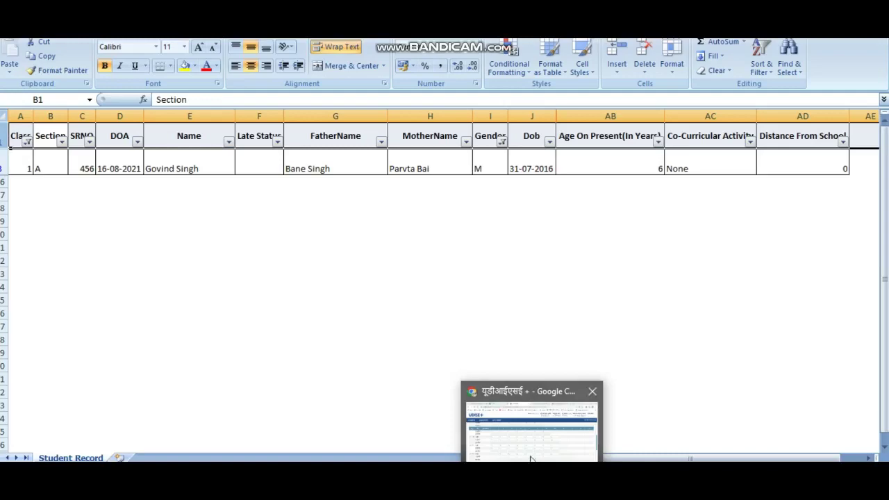
{"action": "left_click", "coordinate": [532, 455]}
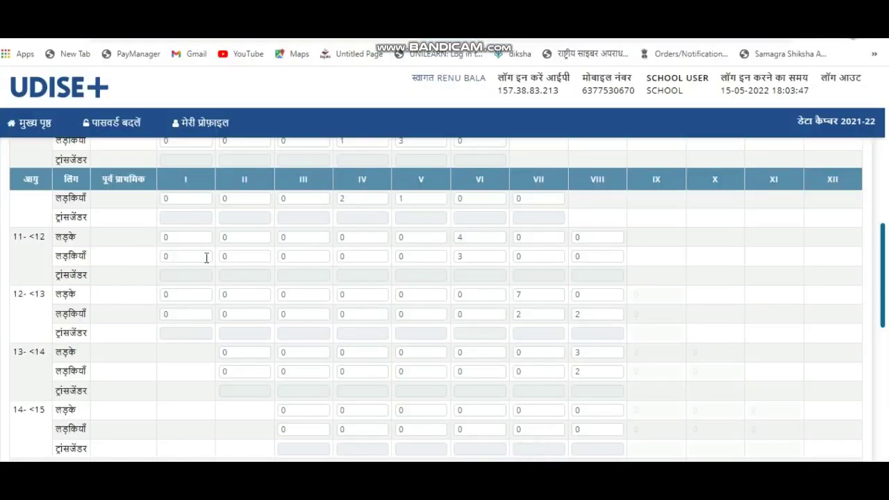
{"action": "scroll", "coordinate": [184, 292], "scroll_direction": "up", "scroll_amount": 6}
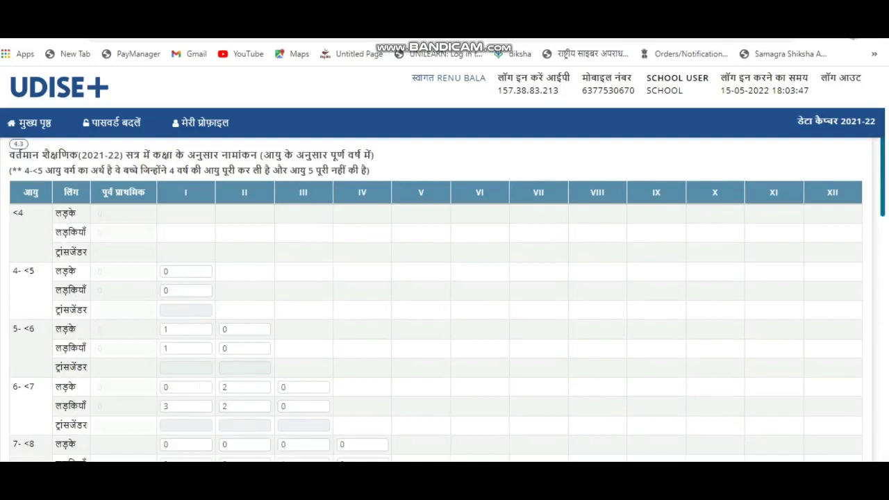
{"action": "left_click", "coordinate": [590, 401]}
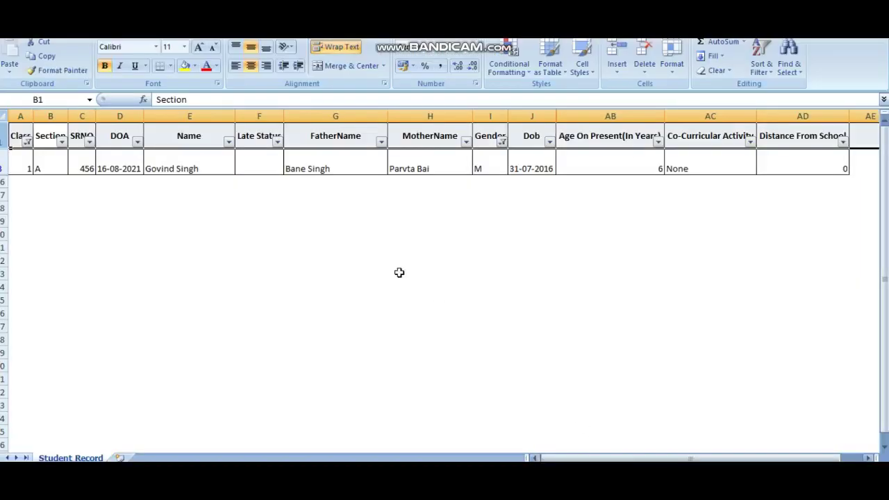
Change the Gender filter to F to list only the Class 1 girls.
{"action": "left_click", "coordinate": [500, 144]}
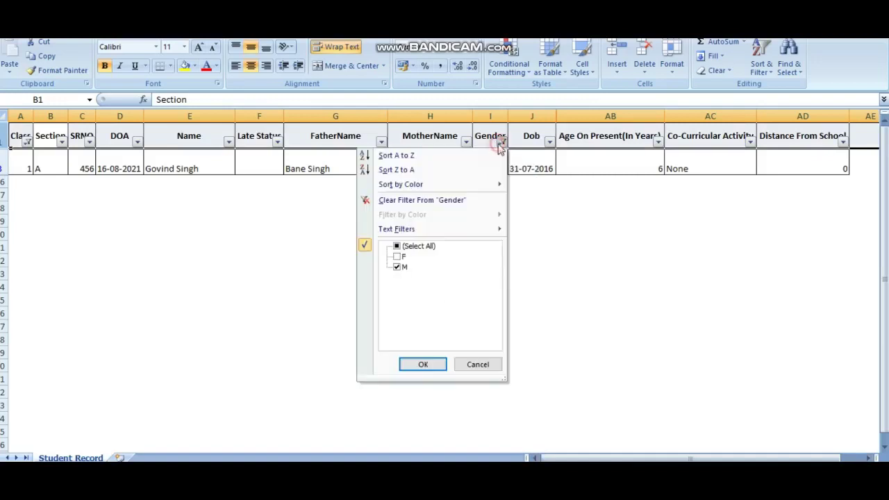
{"action": "left_click", "coordinate": [404, 257]}
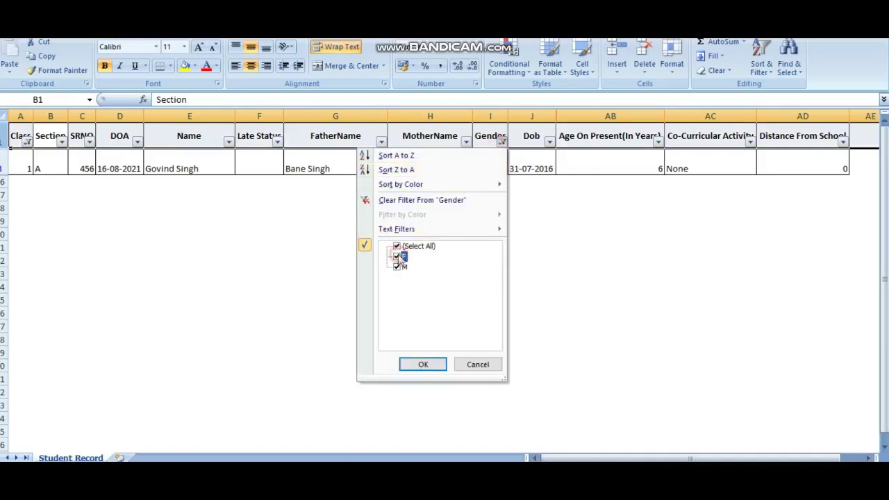
{"action": "left_click", "coordinate": [396, 256]}
{"action": "left_click", "coordinate": [396, 266]}
{"action": "left_click", "coordinate": [423, 365]}
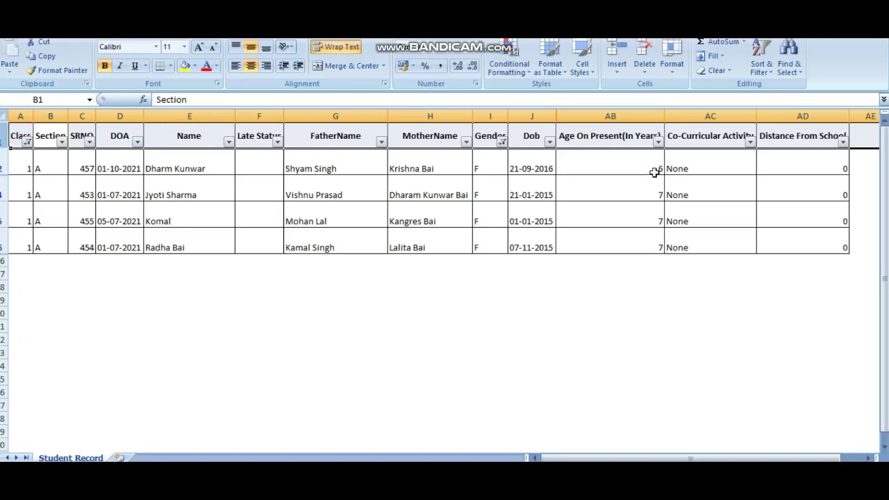
Compare the Class 1 girls' ages with the Class I girls' entries in UDISE+ form 4.3, and go back to Excel.
{"action": "mouse_move", "coordinate": [531, 479]}
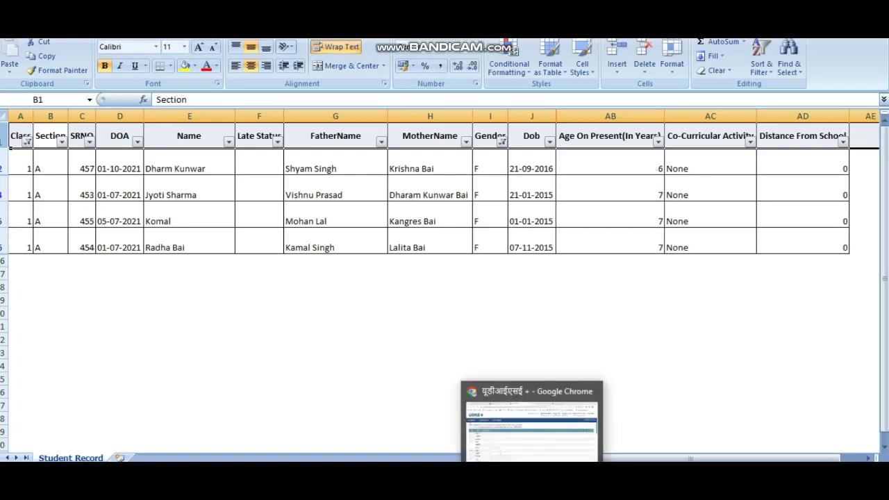
{"action": "left_click", "coordinate": [547, 451]}
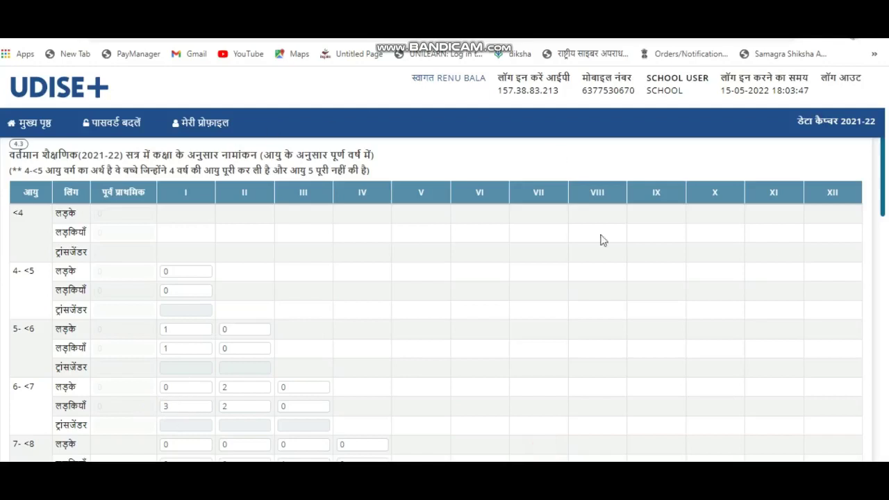
{"action": "left_click", "coordinate": [607, 442]}
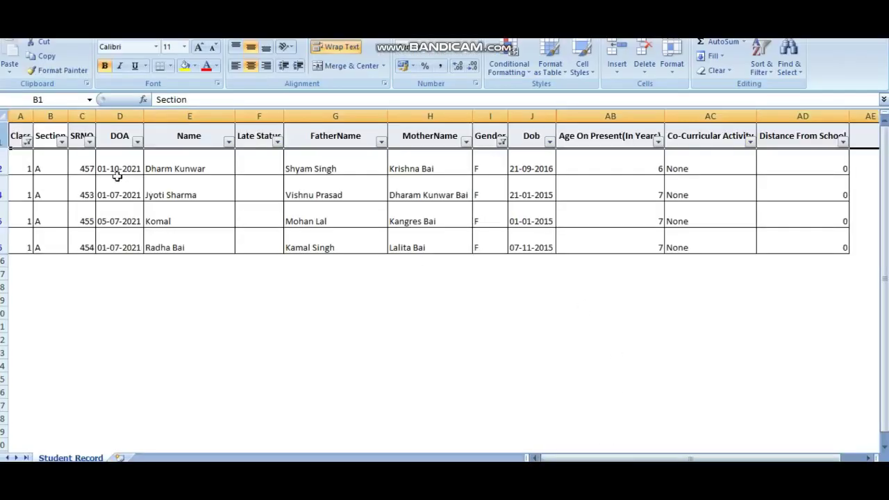
Change the Class filter from 1 to 2 to list the Class 2 girls.
{"action": "left_click", "coordinate": [27, 142]}
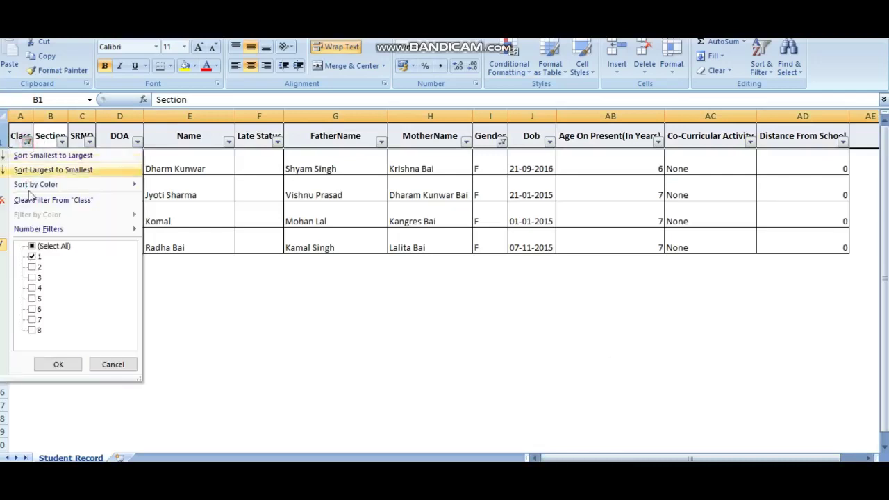
{"action": "left_click", "coordinate": [31, 256]}
{"action": "left_click", "coordinate": [31, 266]}
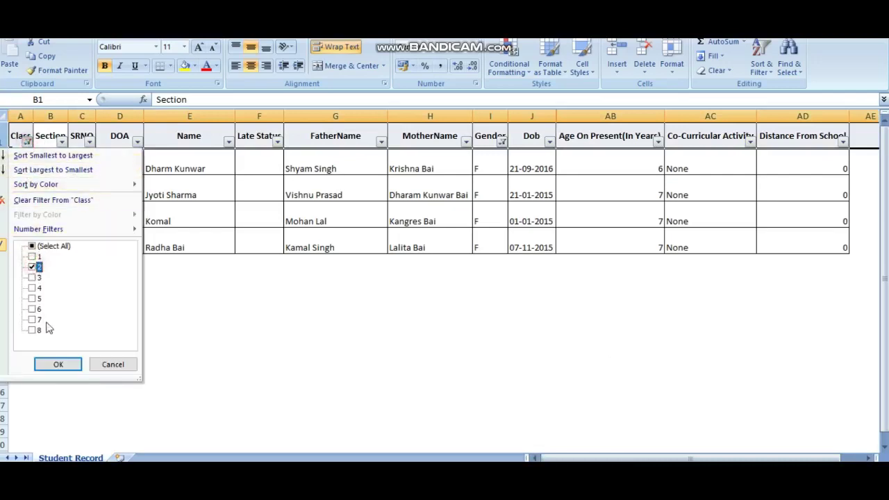
{"action": "left_click", "coordinate": [58, 364]}
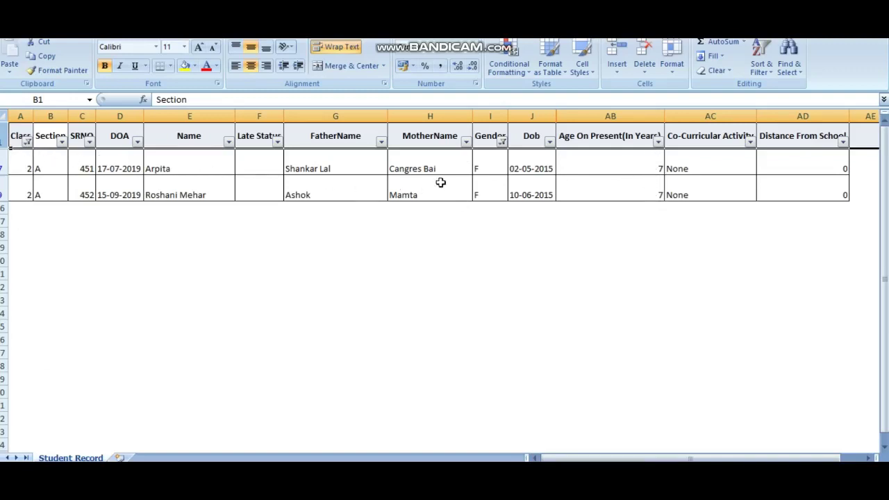
Change the Gender filter to M to list only the Class 2 boys.
{"action": "left_click", "coordinate": [502, 142]}
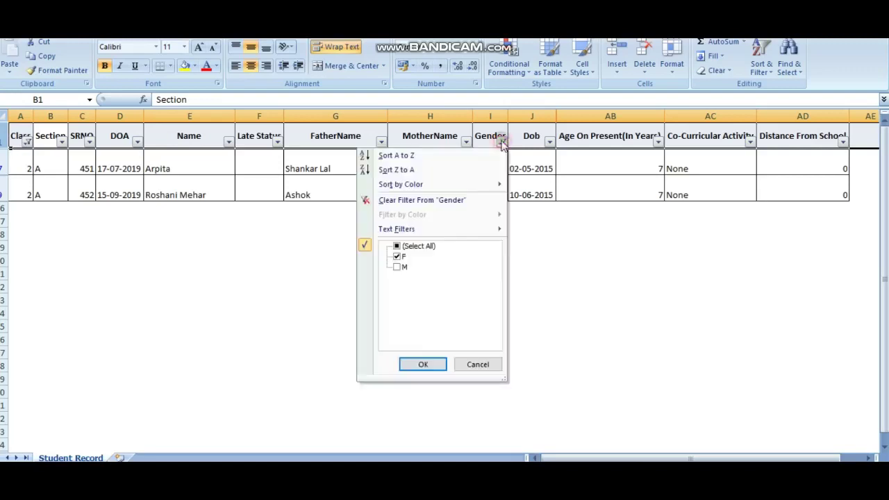
{"action": "left_click", "coordinate": [397, 255]}
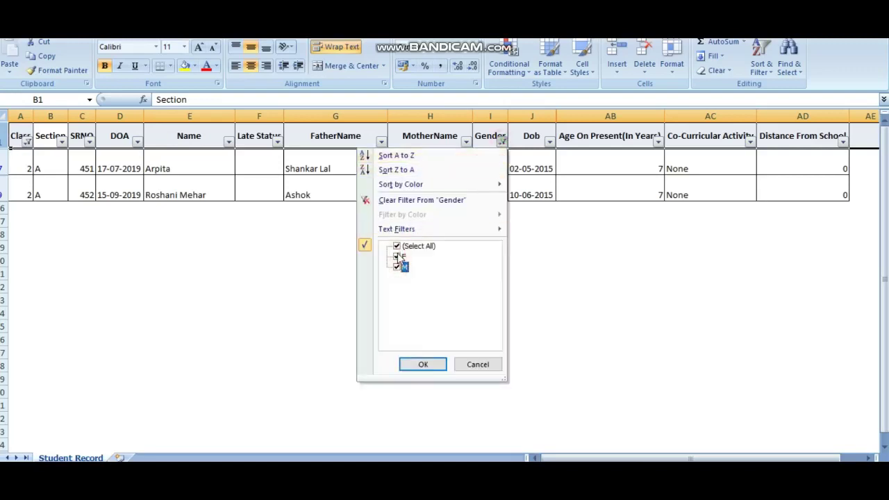
{"action": "left_click", "coordinate": [422, 364]}
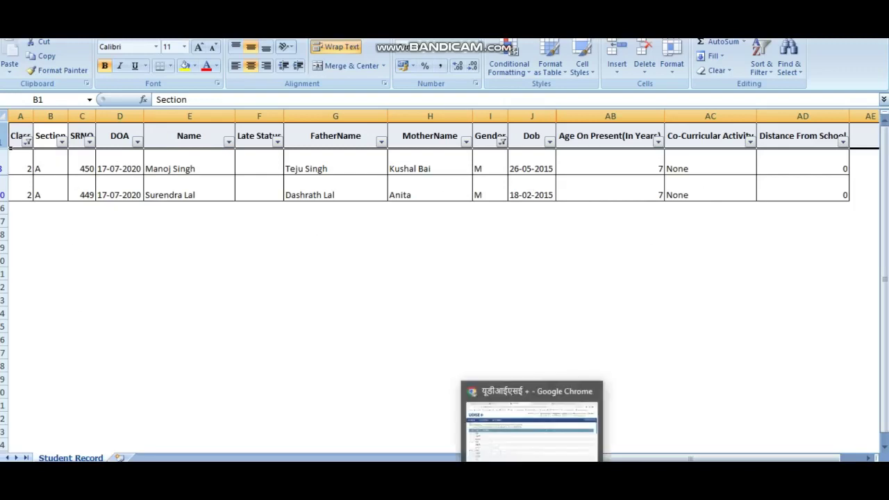
Switch to UDISE+ and examine the age-wise enrolment entries in form 4.3 down to the class totals.
{"action": "left_click", "coordinate": [495, 437]}
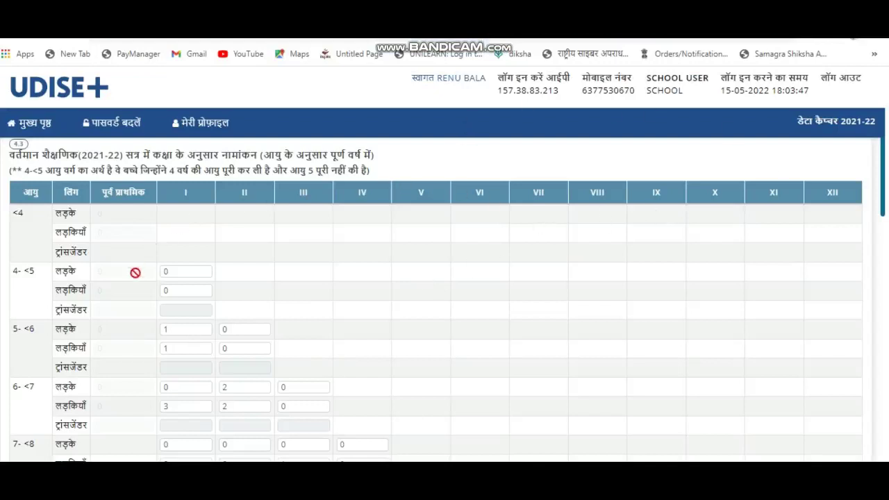
{"action": "left_click", "coordinate": [883, 200]}
{"action": "scroll", "coordinate": [444, 298], "scroll_direction": "down", "scroll_amount": 8}
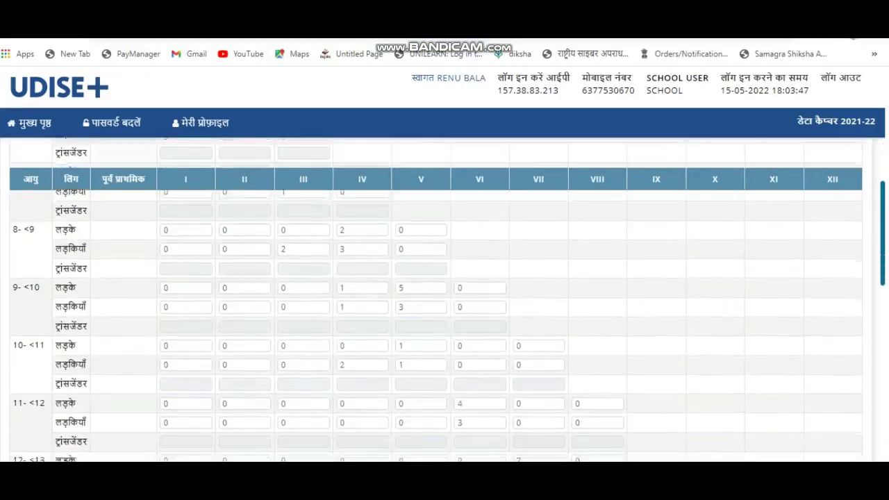
{"action": "scroll", "coordinate": [445, 298], "scroll_direction": "down", "scroll_amount": 5}
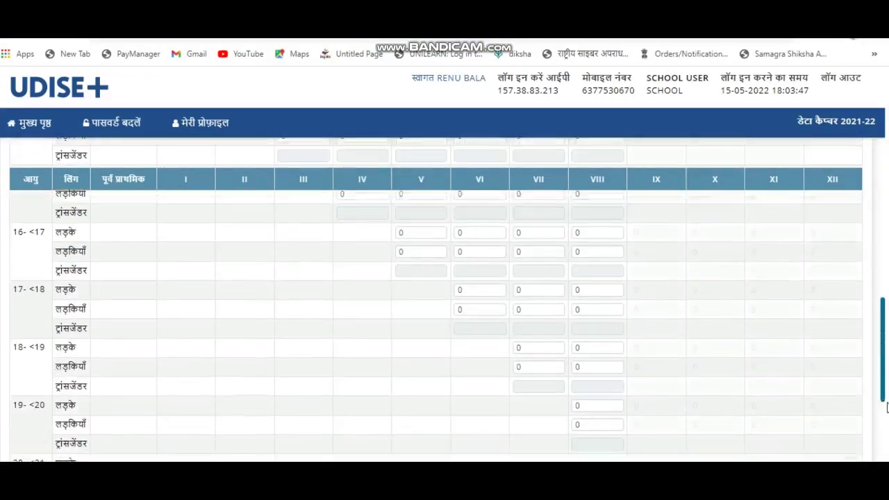
{"action": "scroll", "coordinate": [868, 257], "scroll_direction": "down", "scroll_amount": 1}
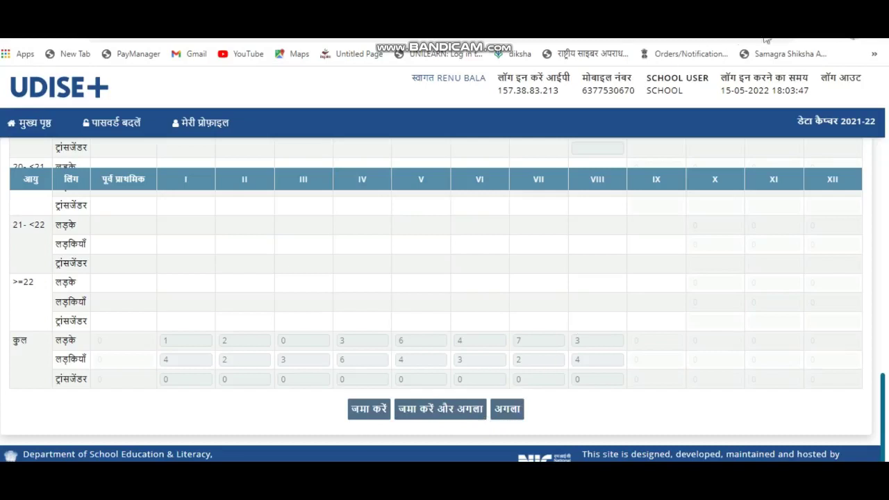
Return to the unfiltered Excel student records and look through the category, religion, Aadhaar, income, CWSN, BPL and minority columns.
{"action": "key", "text": "alt+Tab"}
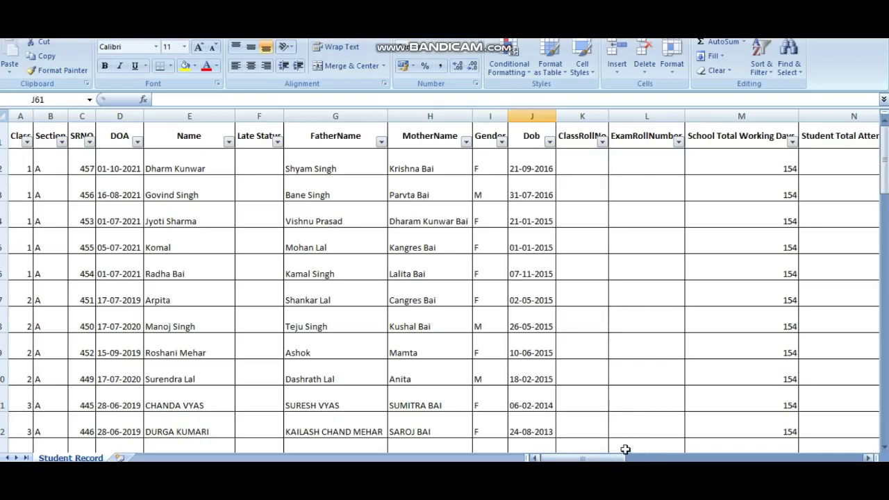
{"action": "left_click_drag", "start_coordinate": [610, 458], "coordinate": [760, 458]}
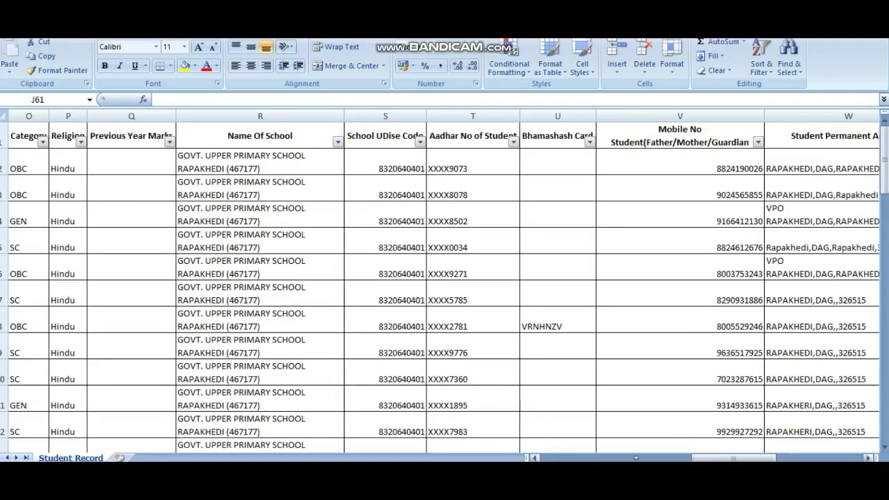
{"action": "left_click_drag", "start_coordinate": [715, 458], "coordinate": [774, 458]}
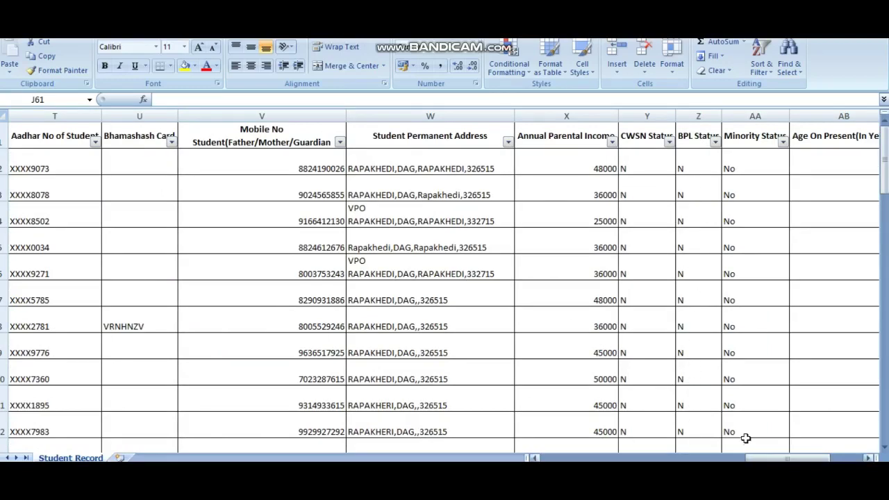
{"action": "left_click_drag", "start_coordinate": [752, 459], "coordinate": [592, 458]}
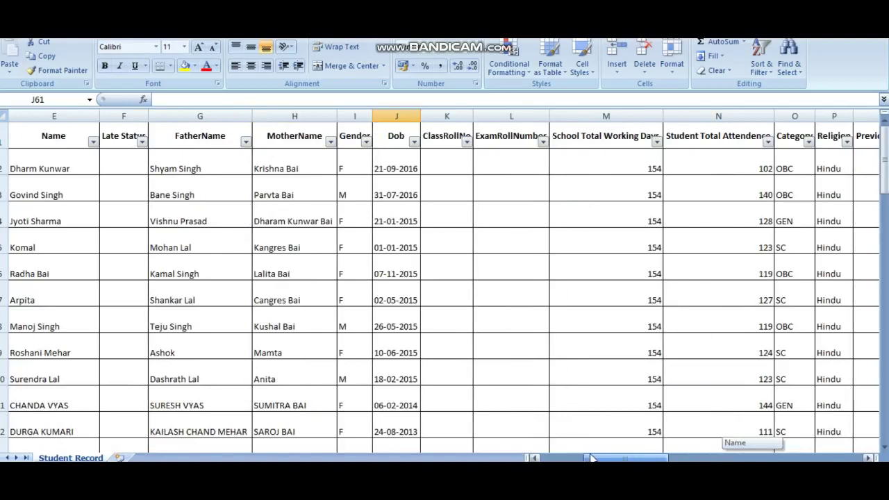
{"action": "left_click_drag", "start_coordinate": [588, 458], "coordinate": [556, 456]}
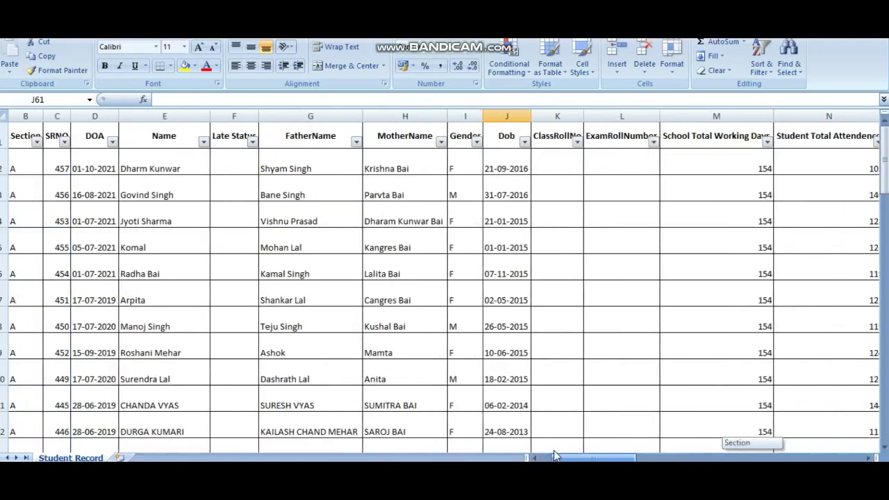
Go back to UDISE+ and review the enrolment by medium of instruction in form 4.4.
{"action": "left_click", "coordinate": [555, 399]}
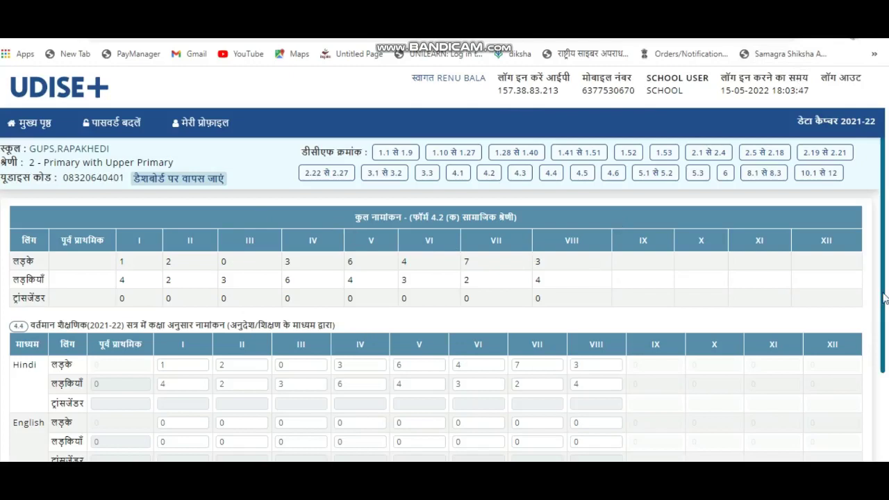
{"action": "scroll", "coordinate": [883, 299], "scroll_direction": "down", "scroll_amount": 2}
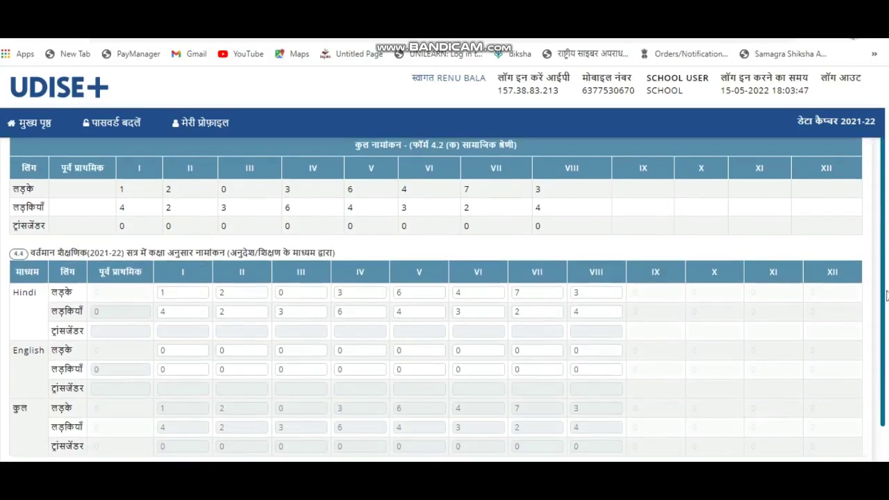
{"action": "scroll", "coordinate": [885, 292], "scroll_direction": "down", "scroll_amount": 1}
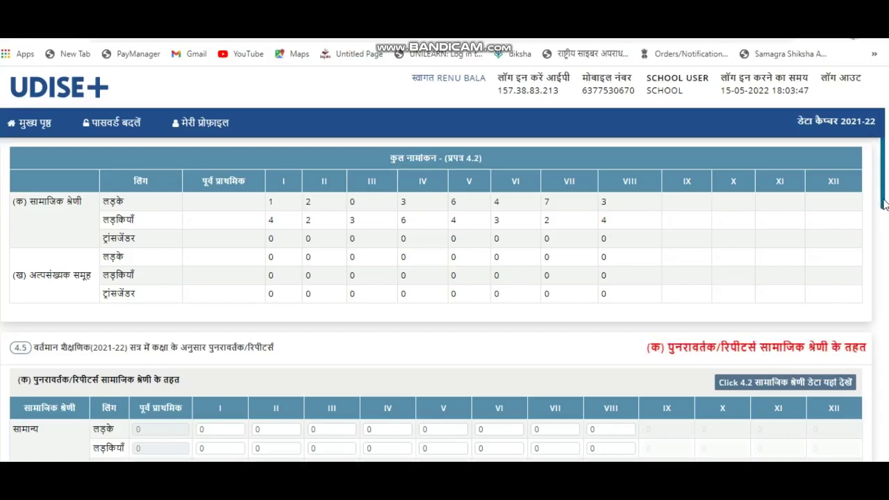
Review form 4.5 on repeaters, covering both the social category table and the minority group table.
{"action": "left_click_drag", "start_coordinate": [884, 200], "coordinate": [883, 222]}
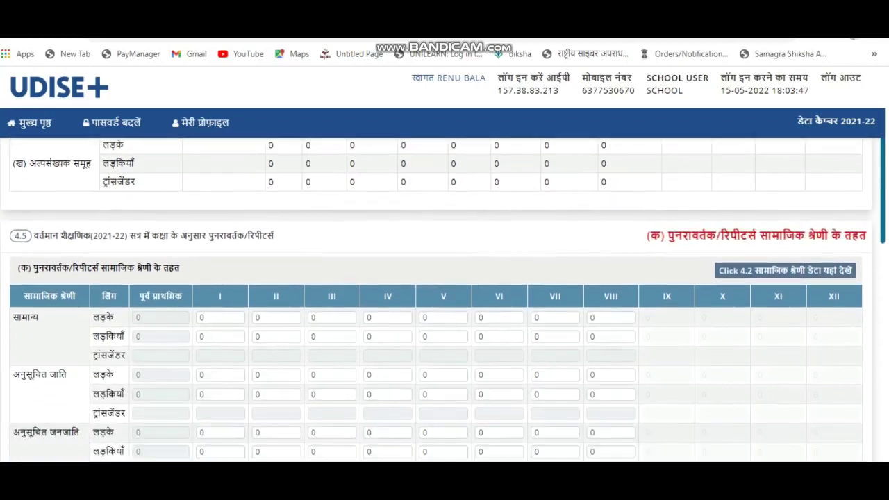
{"action": "left_click_drag", "start_coordinate": [884, 222], "coordinate": [884, 225]}
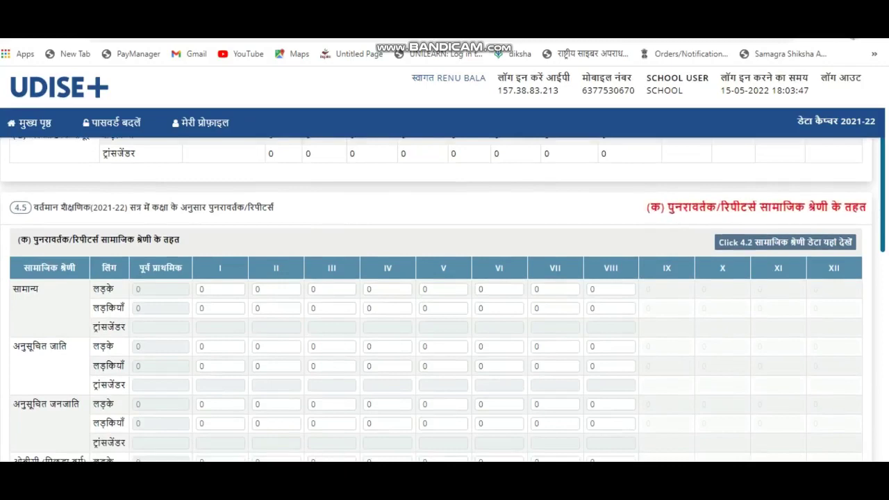
{"action": "scroll", "coordinate": [444, 298], "scroll_direction": "down", "scroll_amount": 1}
{"action": "scroll", "coordinate": [444, 299], "scroll_direction": "down", "scroll_amount": 1}
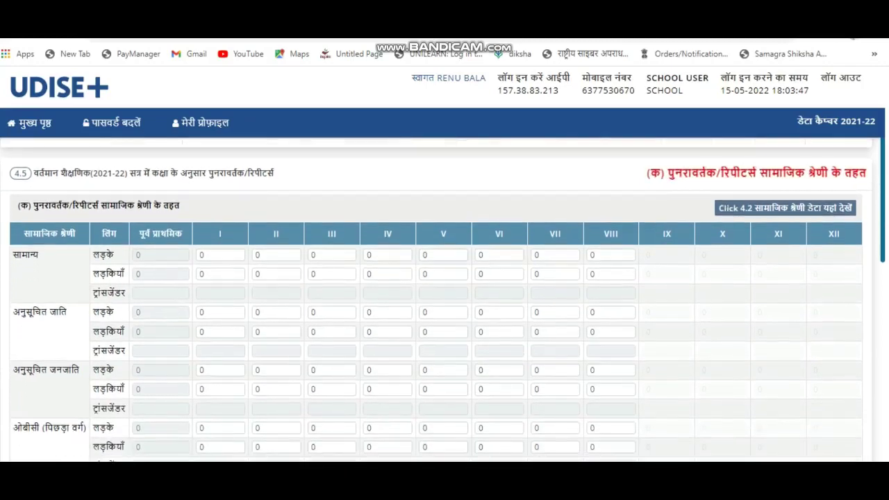
{"action": "scroll", "coordinate": [578, 219], "scroll_direction": "down", "scroll_amount": 1}
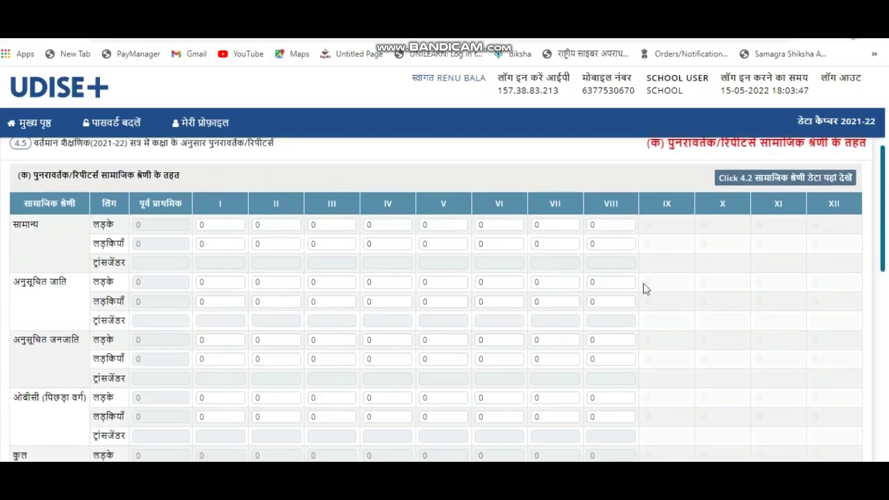
{"action": "scroll", "coordinate": [520, 361], "scroll_direction": "down", "scroll_amount": 2}
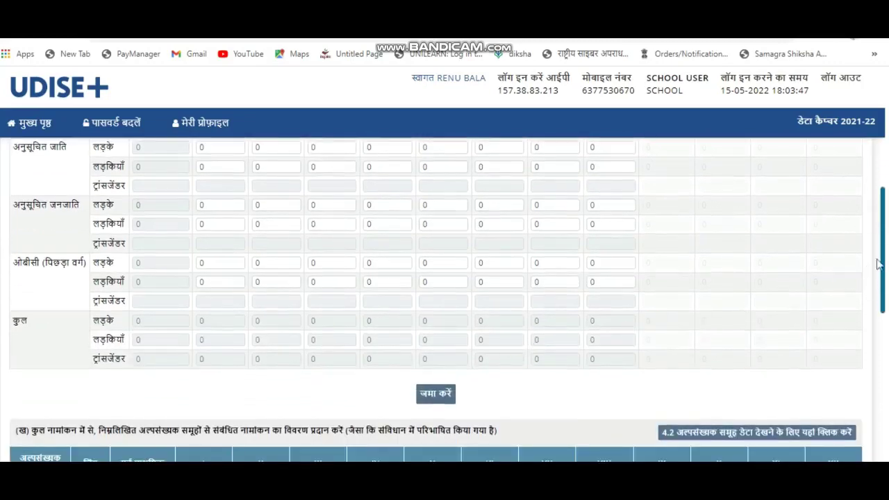
{"action": "left_click_drag", "start_coordinate": [881, 257], "coordinate": [881, 337]}
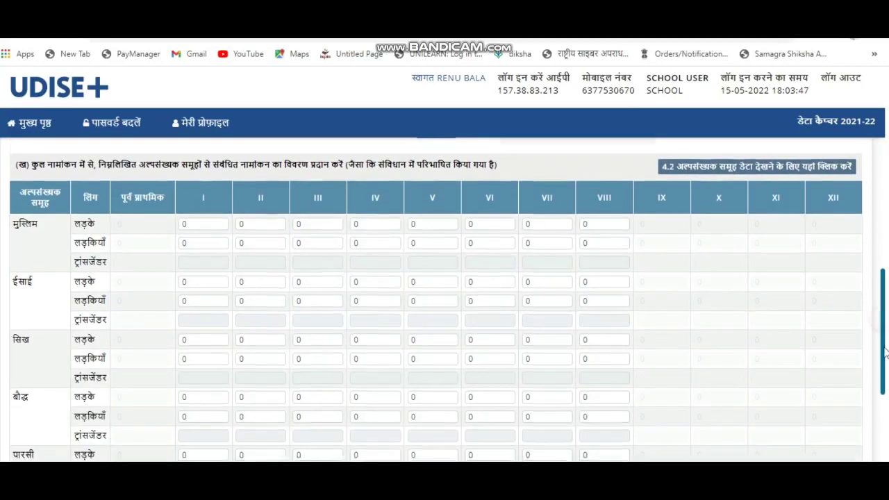
{"action": "scroll", "coordinate": [883, 329], "scroll_direction": "down", "scroll_amount": 4}
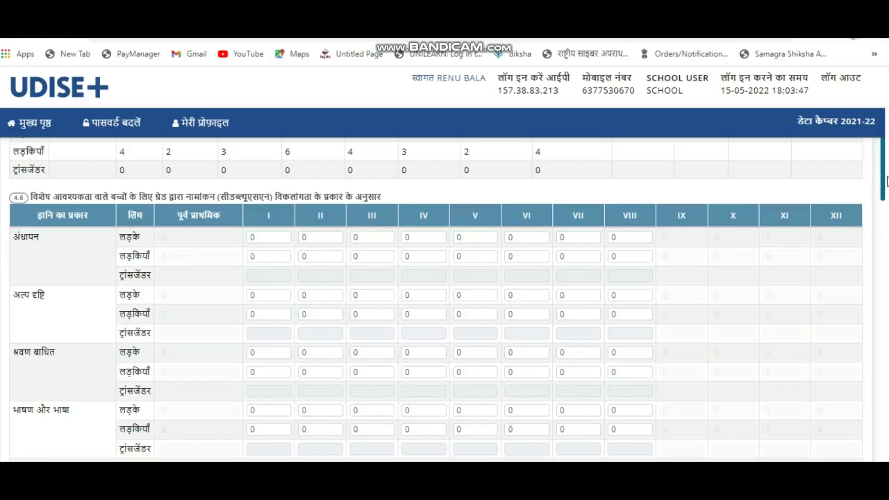
Review the CWSN enrolment in form 4.6 and the facilities provided to children in forms 5.1 to 5.3.
{"action": "left_click_drag", "start_coordinate": [884, 177], "coordinate": [812, 106]}
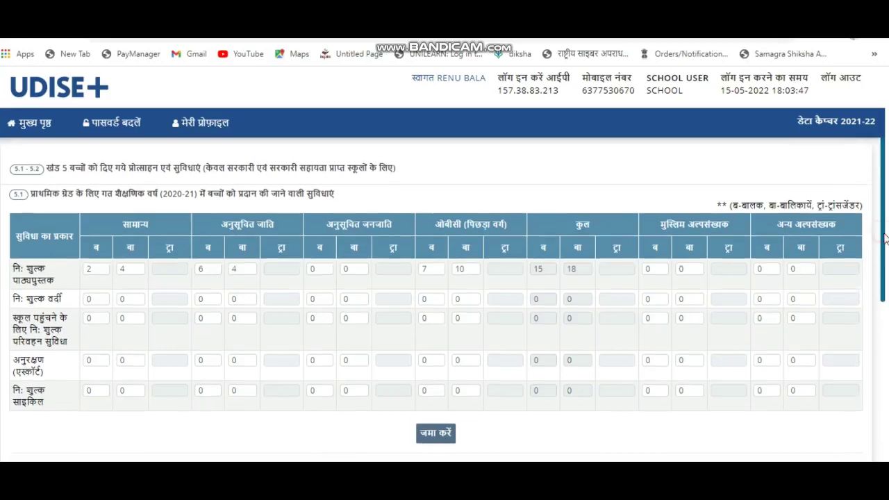
{"action": "scroll", "coordinate": [883, 236], "scroll_direction": "down", "scroll_amount": 3}
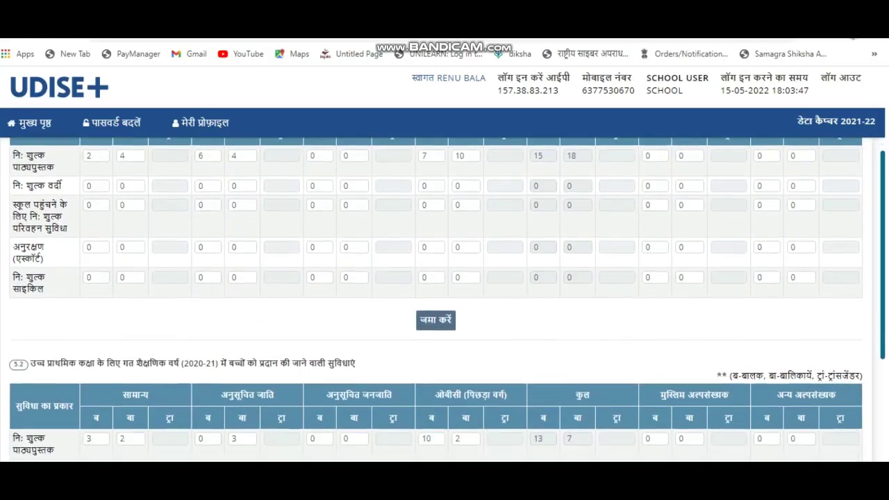
{"action": "scroll", "coordinate": [886, 250], "scroll_direction": "up", "scroll_amount": 2}
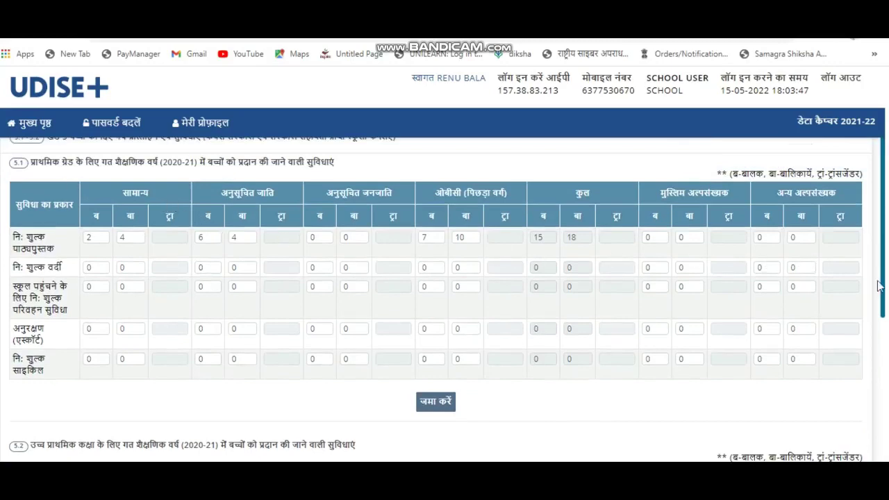
{"action": "left_click_drag", "start_coordinate": [885, 285], "coordinate": [885, 409]}
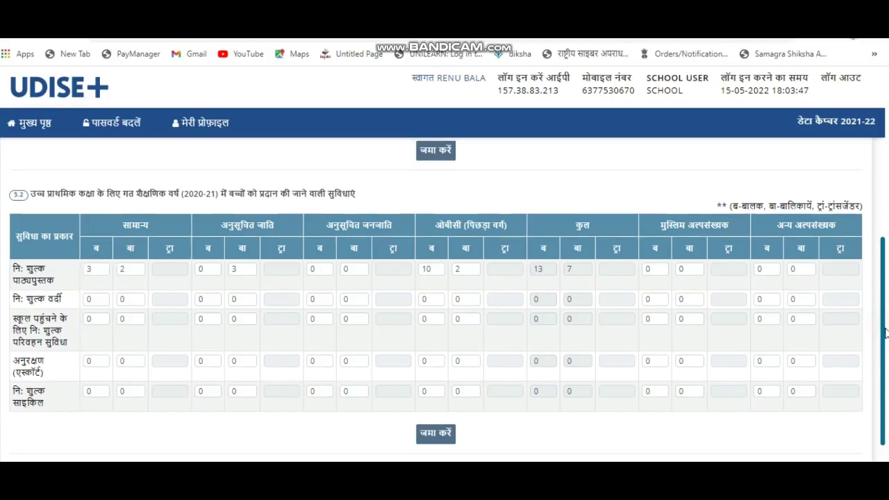
{"action": "scroll", "coordinate": [881, 336], "scroll_direction": "down", "scroll_amount": 2}
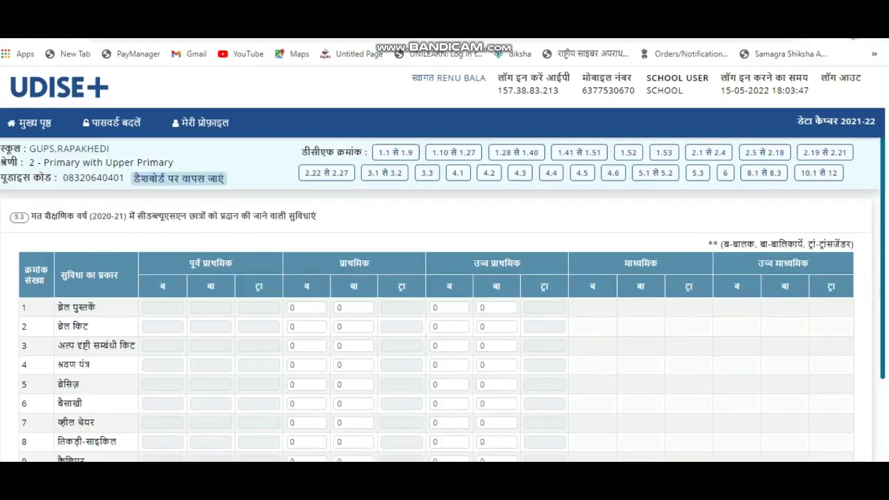
{"action": "scroll", "coordinate": [883, 275], "scroll_direction": "down", "scroll_amount": 2}
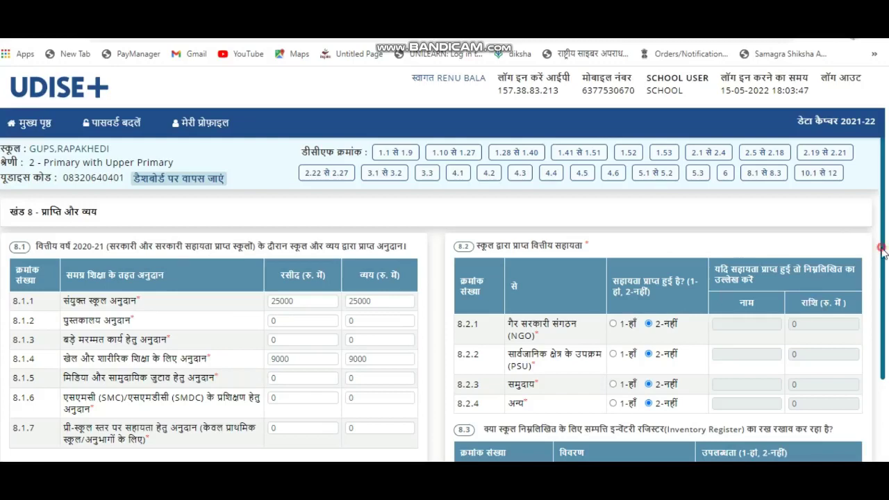
Check the grants, financial assistance and inventory register answers in forms 8.1 to 8.3, and proceed to section 10 without saving.
{"action": "scroll", "coordinate": [882, 251], "scroll_direction": "down", "scroll_amount": 3}
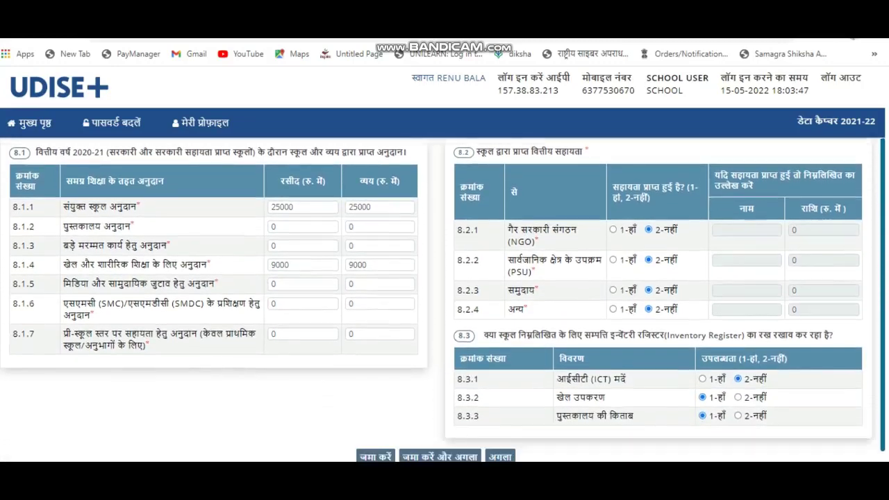
{"action": "scroll", "coordinate": [444, 299], "scroll_direction": "down", "scroll_amount": 1}
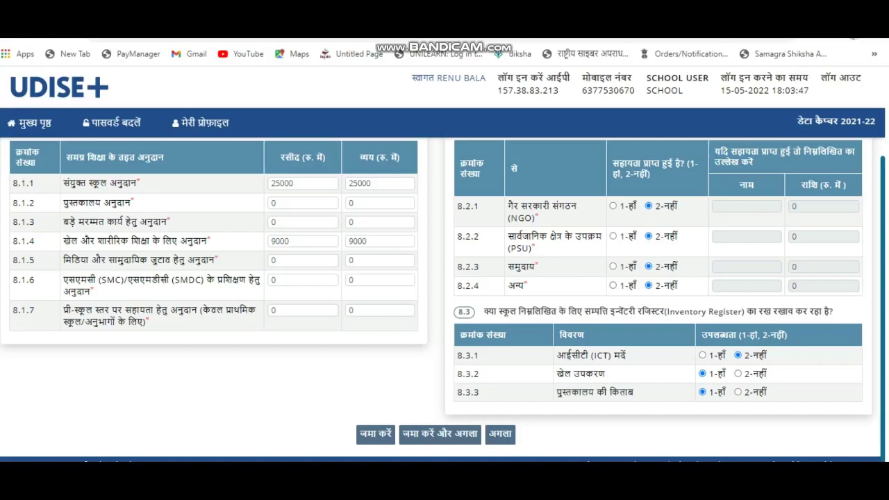
{"action": "left_click", "coordinate": [500, 433]}
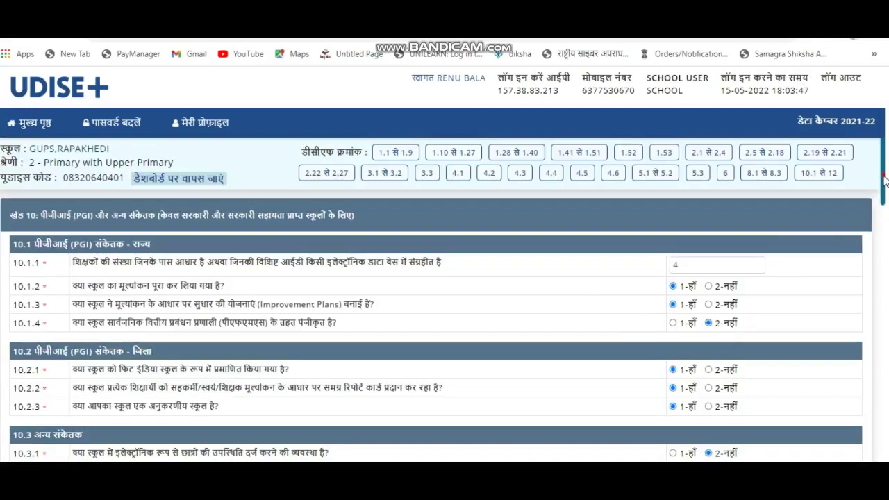
Review the PGI indicators, school safety and gifted children answers in sections 10 to 12, and return to the forms dashboard.
{"action": "left_click_drag", "start_coordinate": [884, 179], "coordinate": [886, 432]}
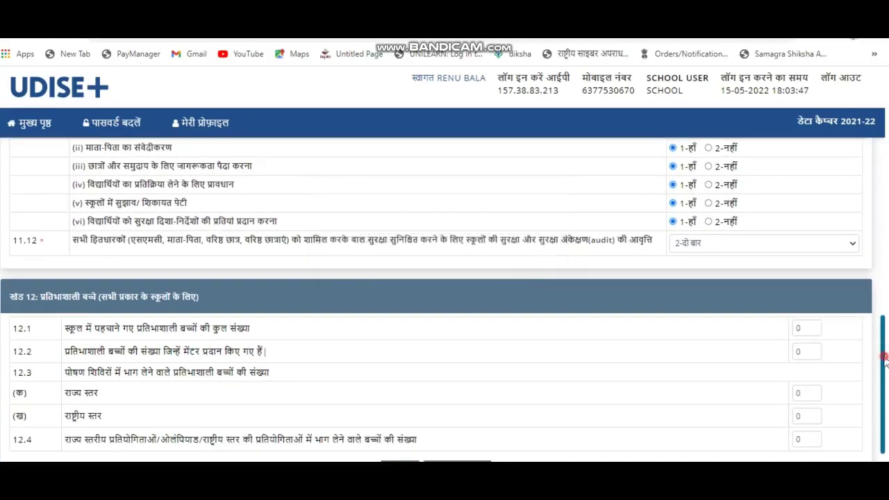
{"action": "left_click_drag", "start_coordinate": [884, 360], "coordinate": [885, 364]}
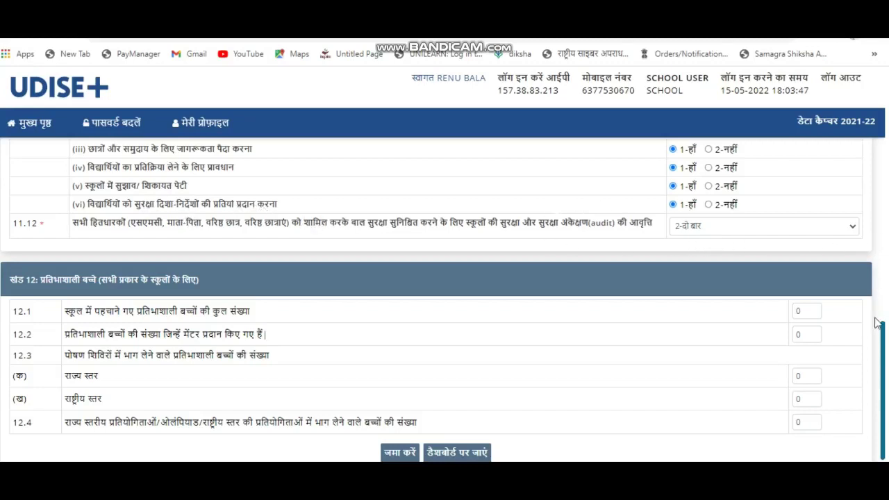
{"action": "left_click_drag", "start_coordinate": [883, 338], "coordinate": [885, 198]}
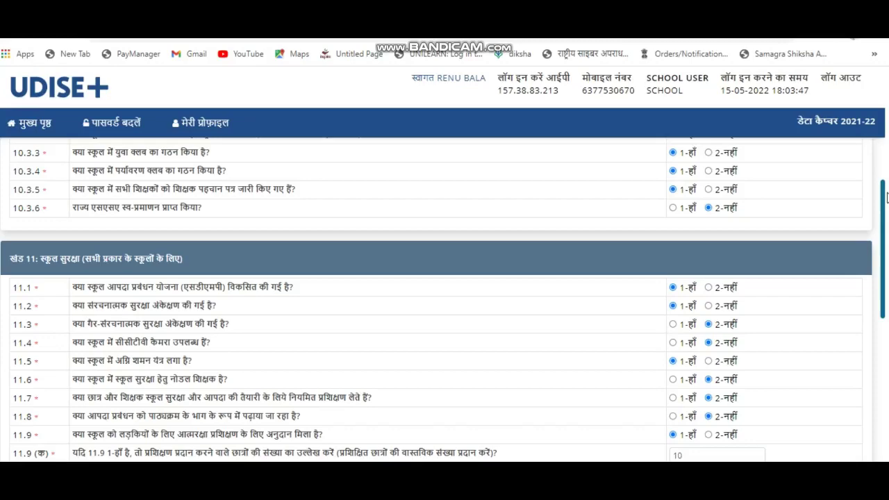
{"action": "left_click_drag", "start_coordinate": [886, 198], "coordinate": [886, 347]}
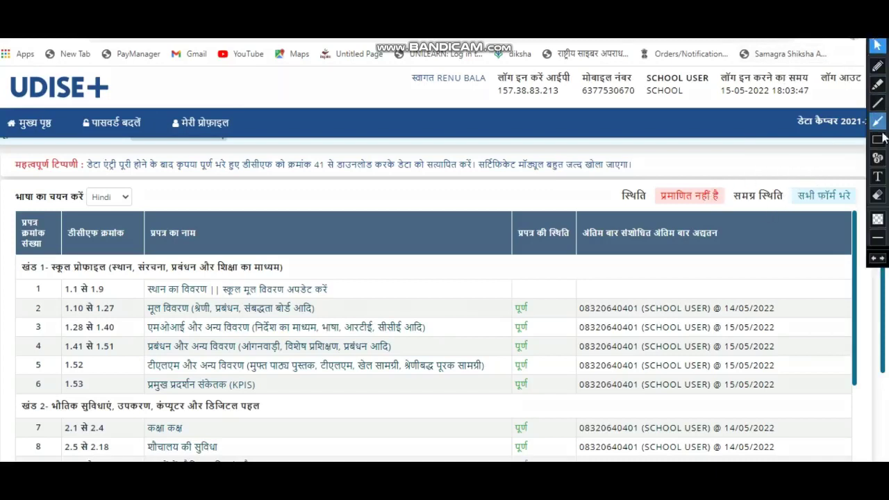
Draw red rectangles around the "सभी फॉर्म भरे" overall status and the important note about downloading and verifying the completed DCF.
{"action": "left_click", "coordinate": [877, 138]}
{"action": "mouse_move", "coordinate": [796, 175]}
{"action": "left_mouse_down"}
{"action": "mouse_move", "coordinate": [809, 211]}
{"action": "mouse_move", "coordinate": [858, 218]}
{"action": "left_mouse_up"}
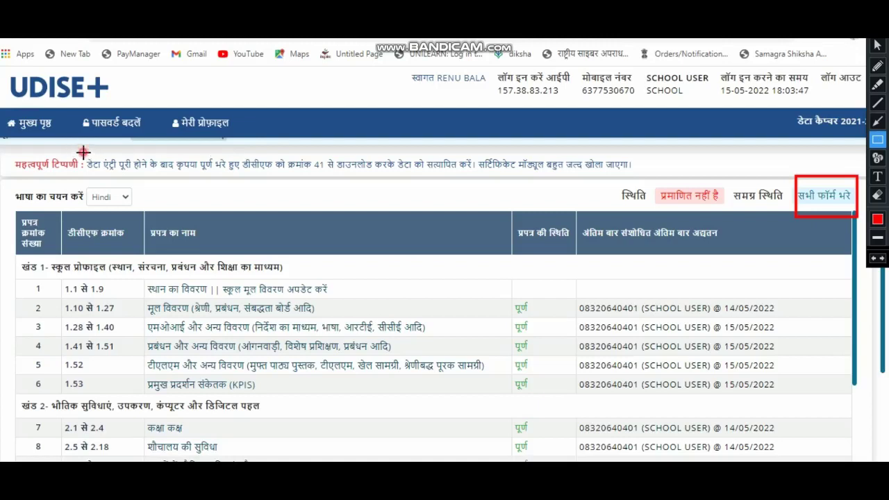
{"action": "mouse_move", "coordinate": [83, 152]}
{"action": "left_mouse_down"}
{"action": "mouse_move", "coordinate": [109, 173]}
{"action": "mouse_move", "coordinate": [206, 174]}
{"action": "left_mouse_up"}
{"action": "left_click_drag", "start_coordinate": [343, 186], "coordinate": [633, 179]}
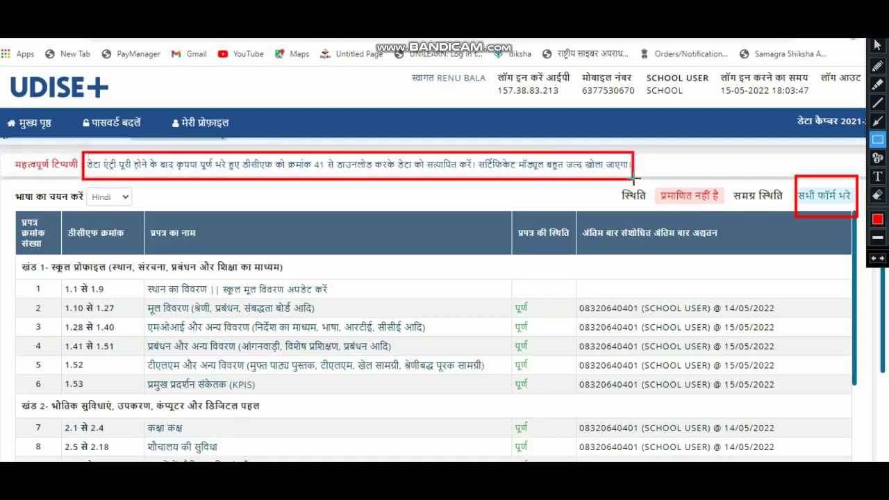